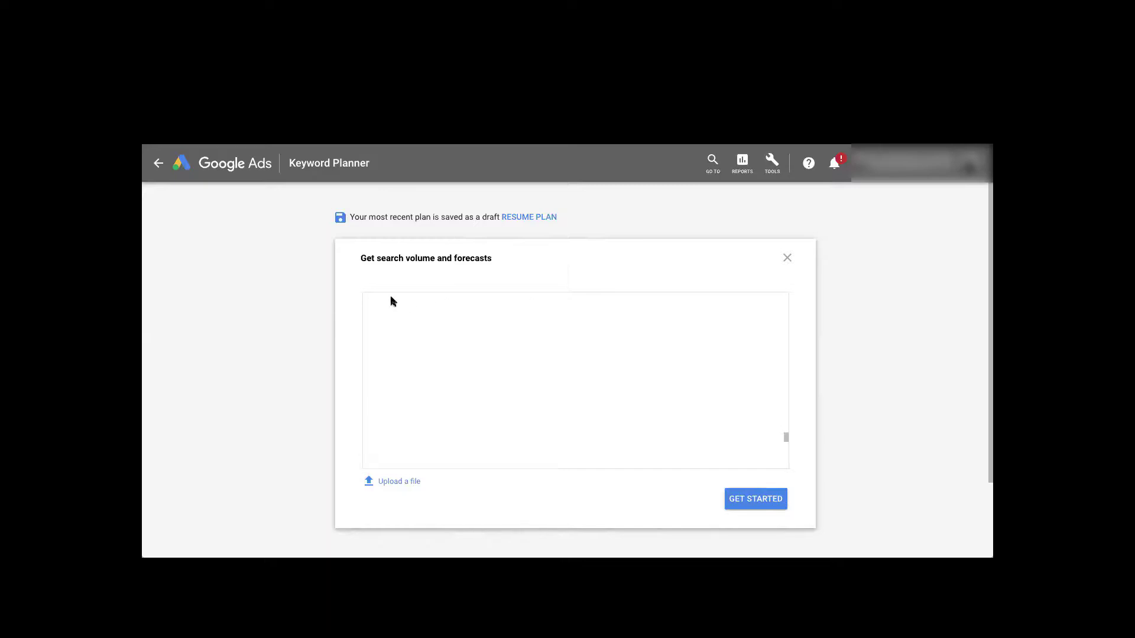
# Get search volume and forecasts for the entered cooking and silverware keyword list, and dismiss the past performance tip.
pyautogui.scroll(10, 378, 308)
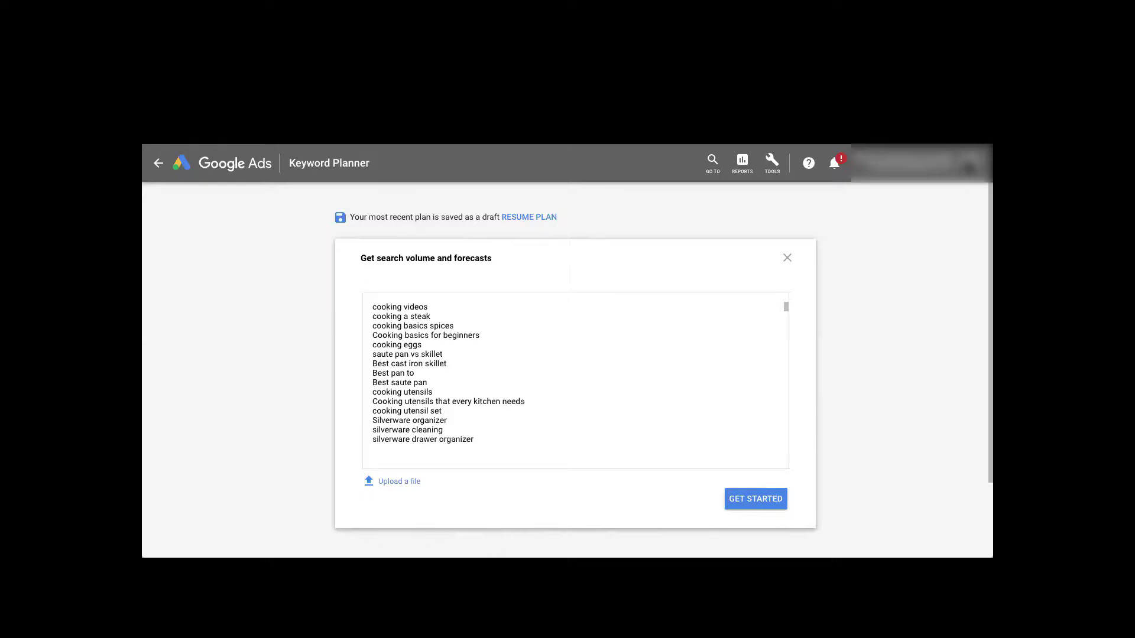
pyautogui.click(757, 502)
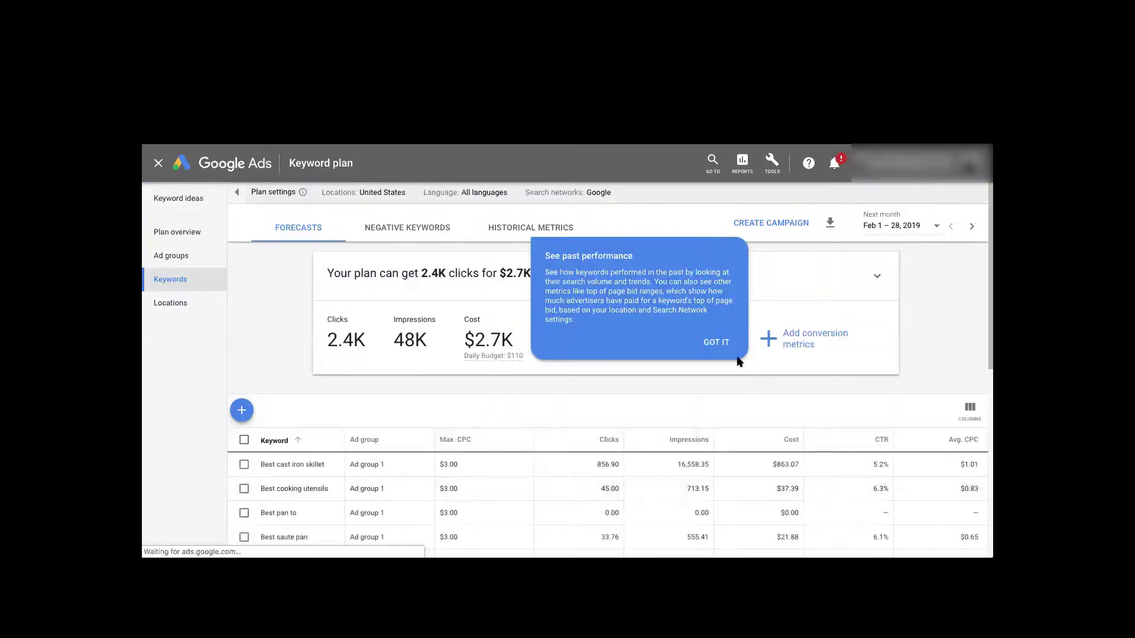
pyautogui.click(717, 343)
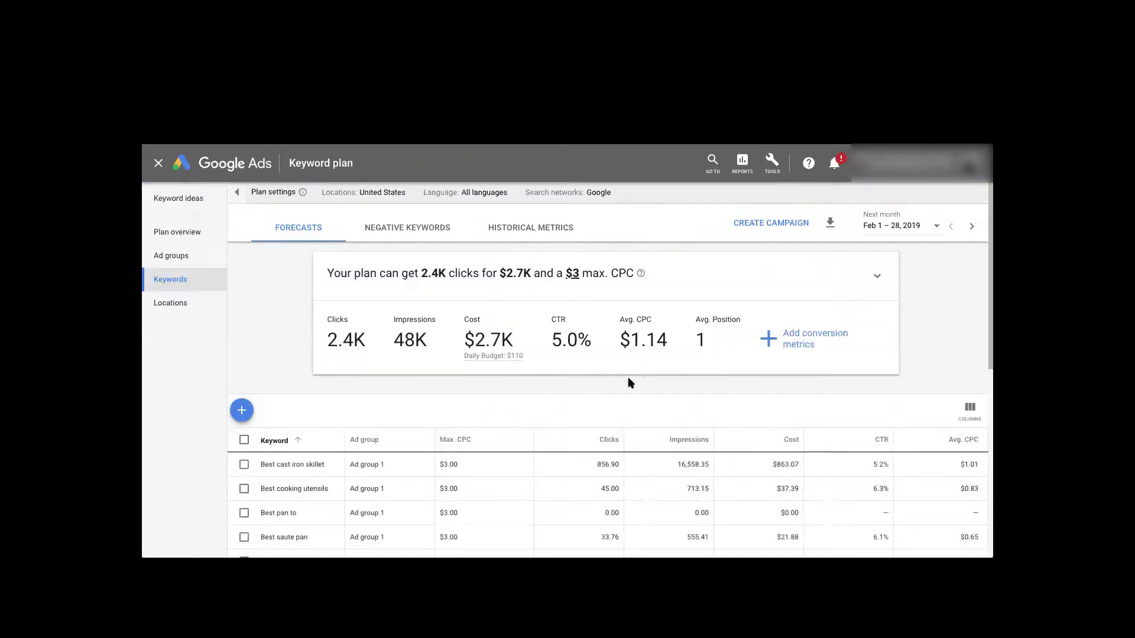
pyautogui.scroll(-3, 606, 396)
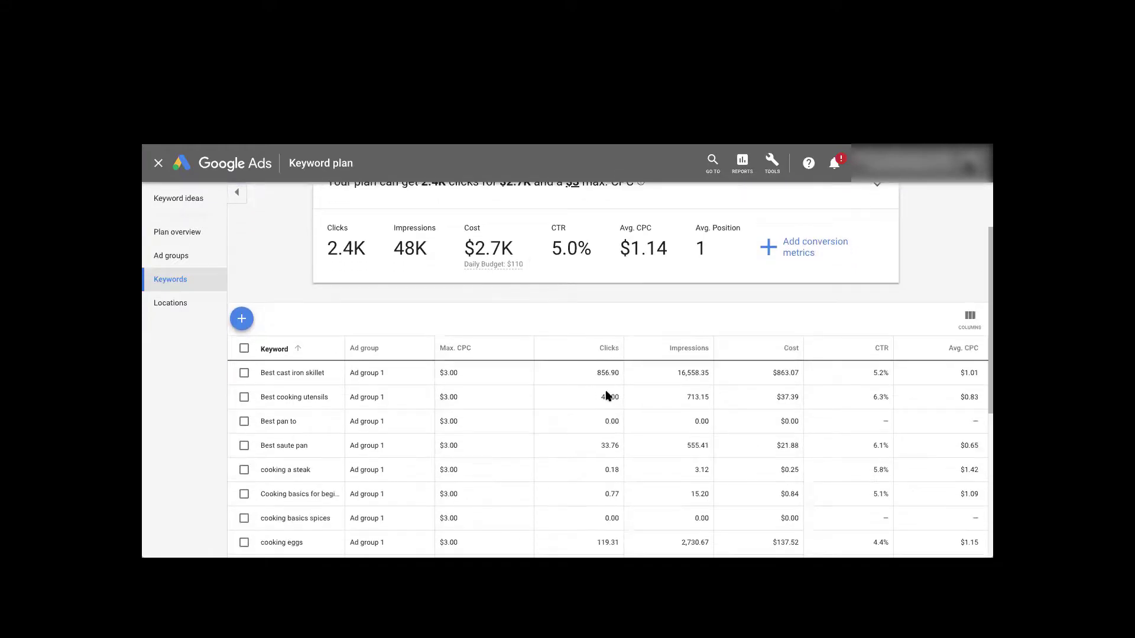
pyautogui.scroll(3, 608, 392)
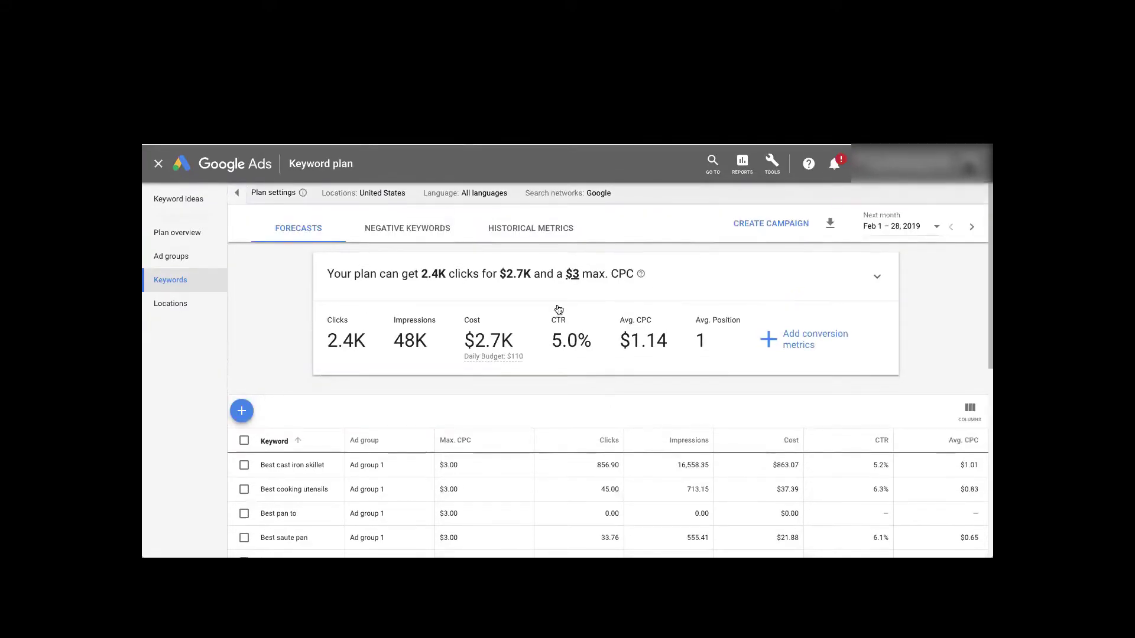
# Show the plan's historical metrics and sort the keywords by average monthly searches, highest first.
pyautogui.click(523, 231)
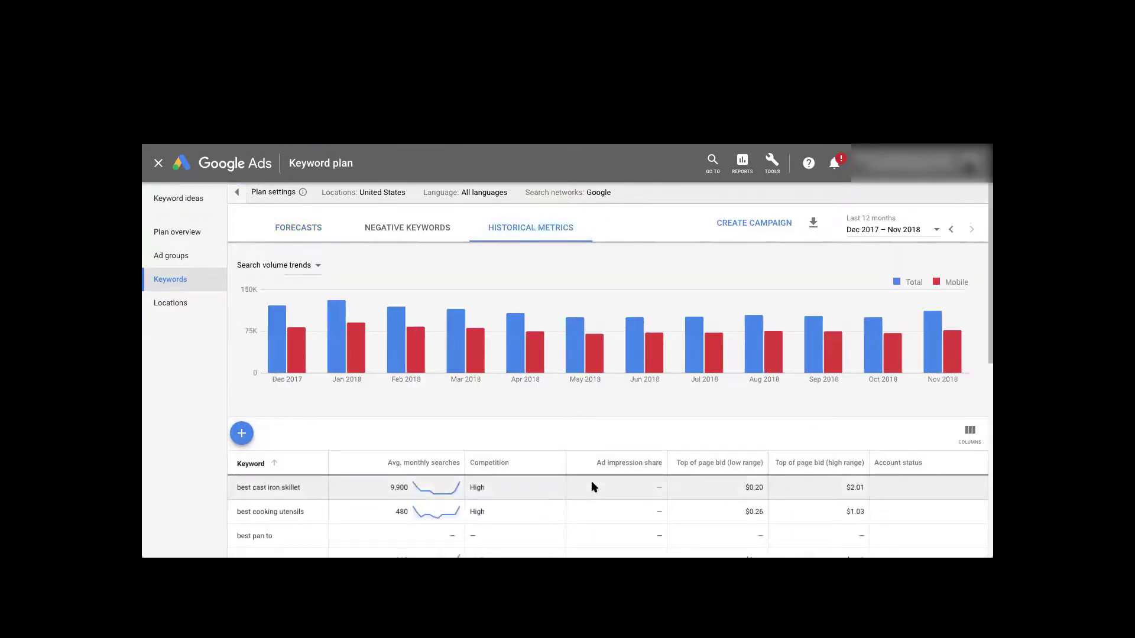
pyautogui.scroll(-2, 594, 487)
pyautogui.scroll(-1, 594, 486)
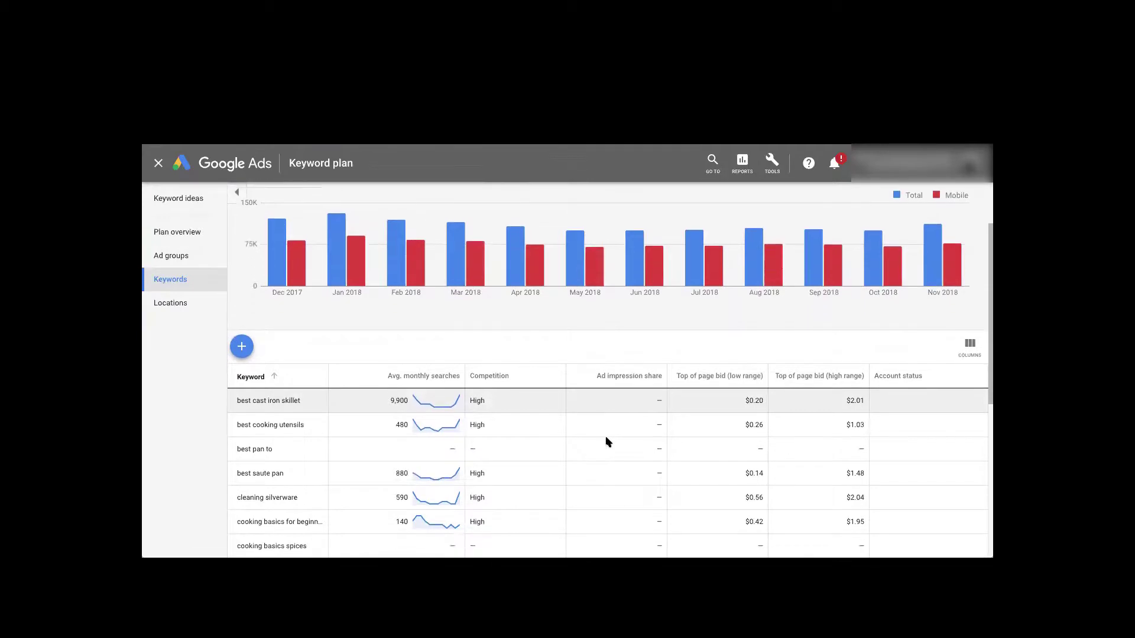
pyautogui.click(422, 378)
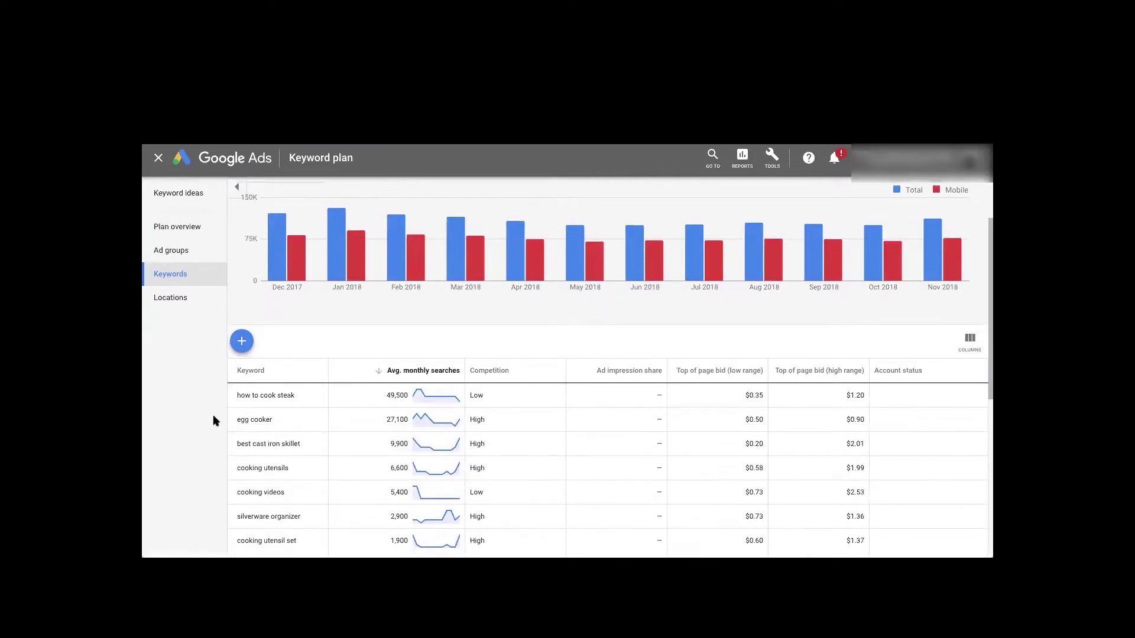
# Examine the average monthly searches of the listed keywords and the search volume trends chart.
pyautogui.scroll(-4, 645, 485)
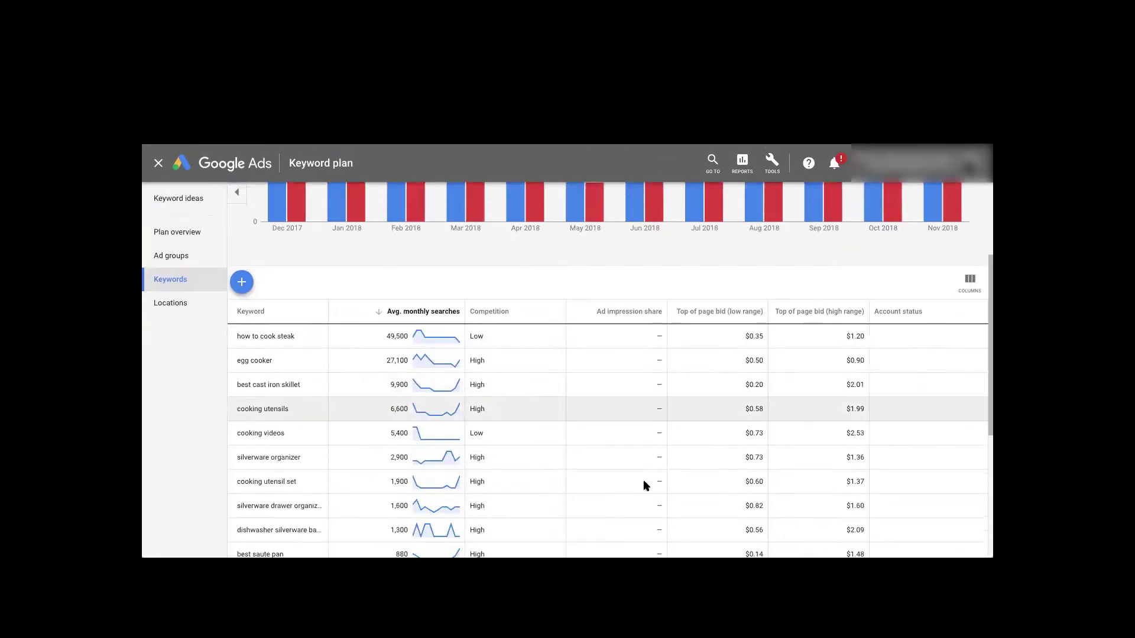
pyautogui.scroll(1, 645, 485)
pyautogui.scroll(1, 644, 485)
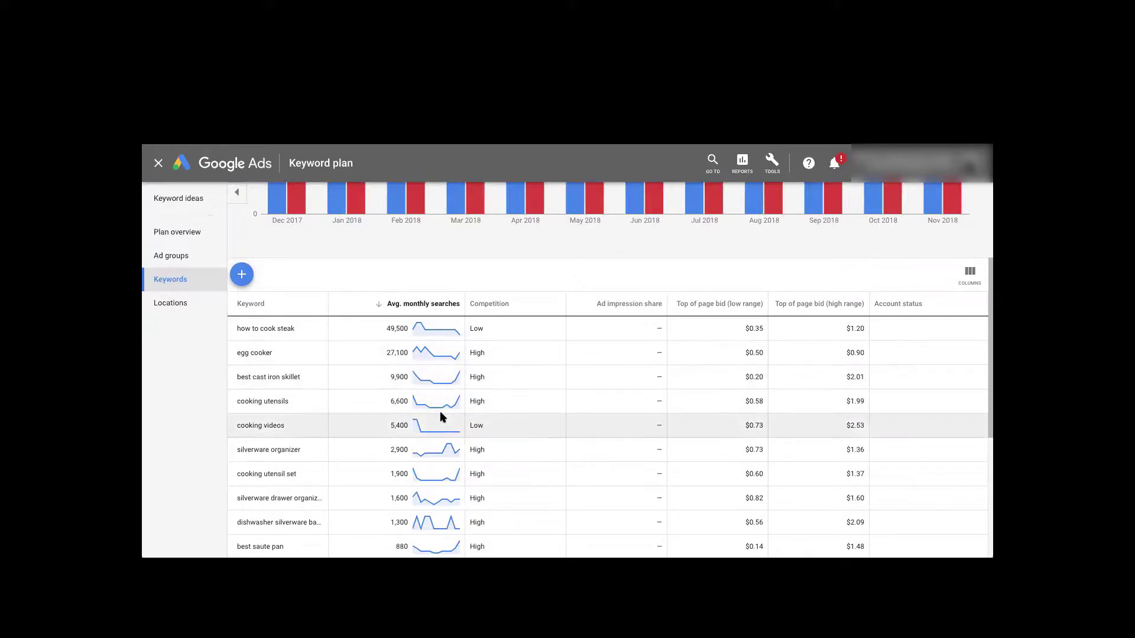
pyautogui.scroll(-5, 440, 414)
pyautogui.scroll(4, 441, 417)
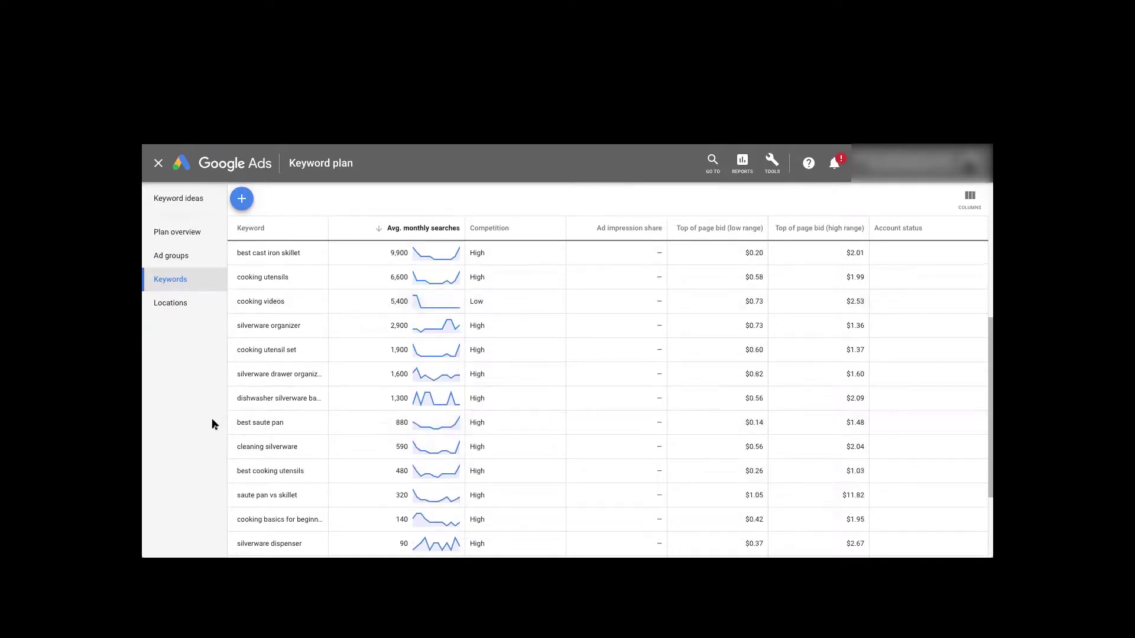
pyautogui.scroll(1, 212, 423)
pyautogui.scroll(5, 362, 385)
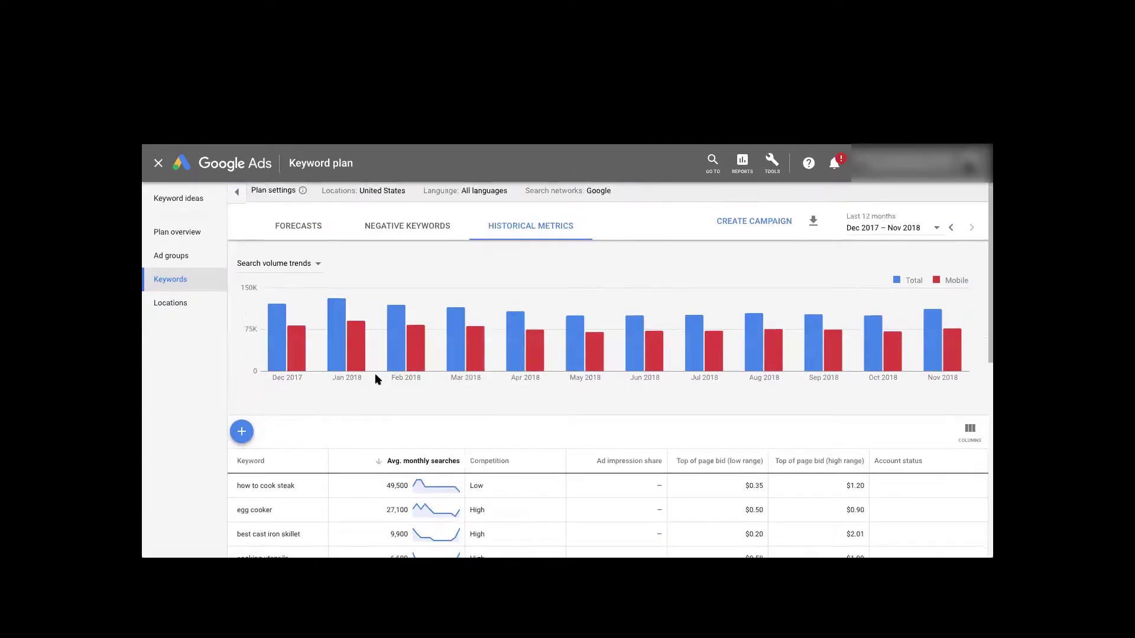
# Compare the keywords' competition levels, monthly search trends, and low and high top-of-page bids.
pyautogui.scroll(-3, 375, 381)
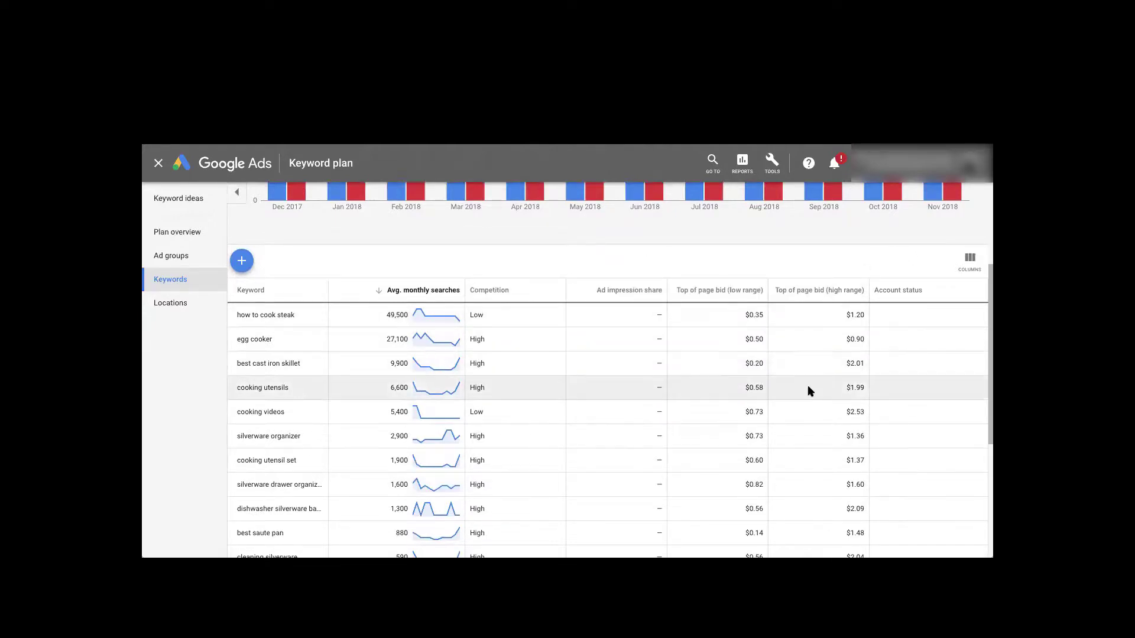
pyautogui.scroll(-1, 810, 391)
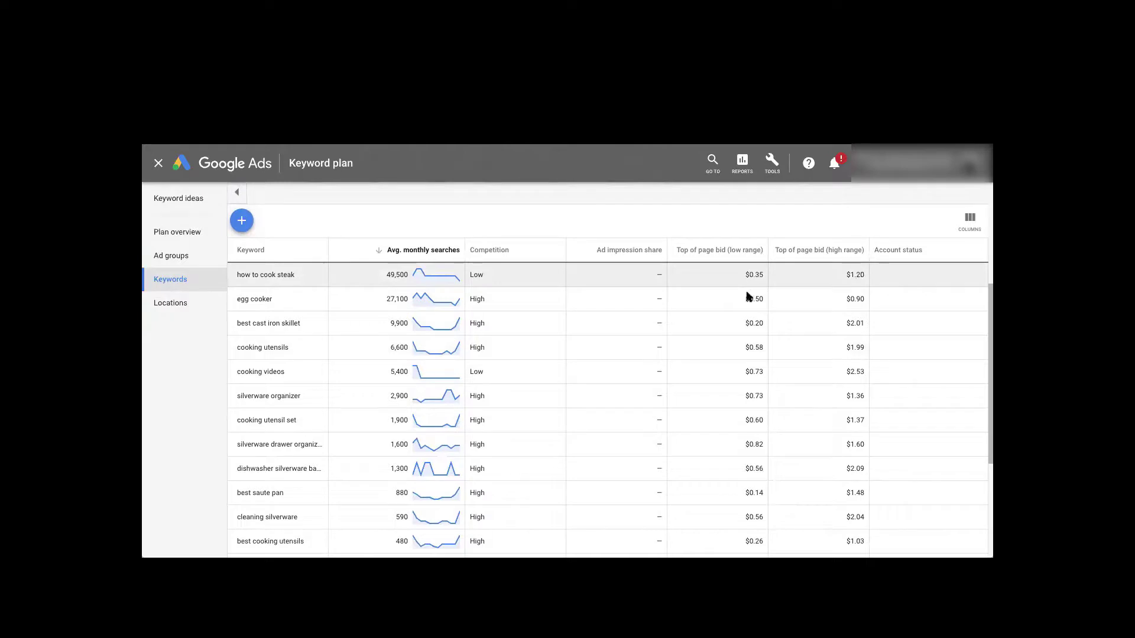
pyautogui.scroll(-5, 462, 430)
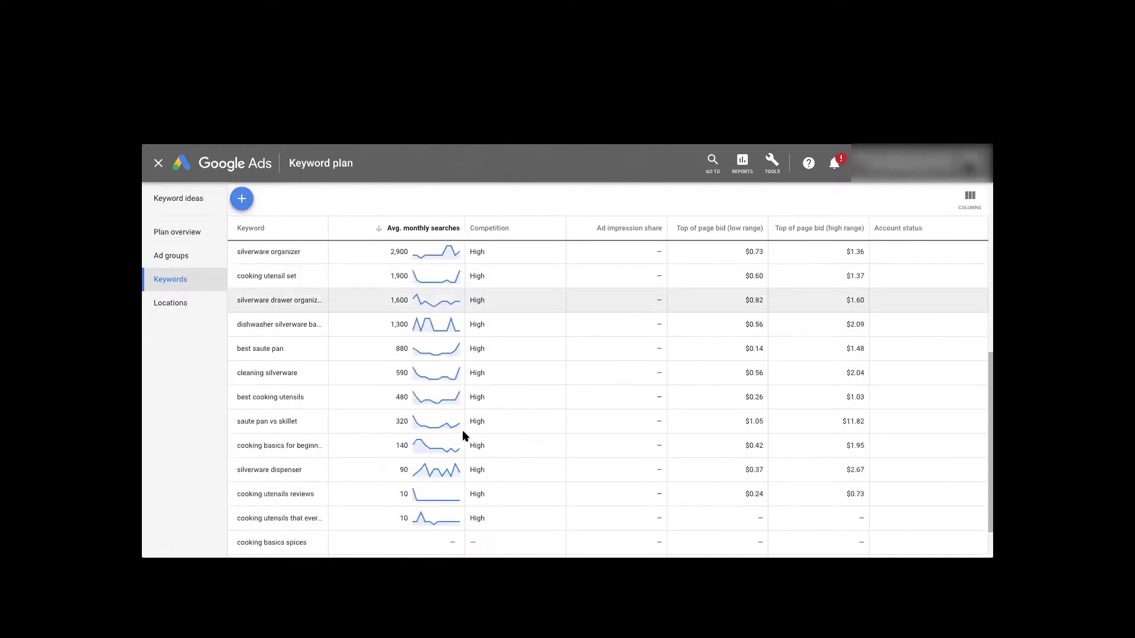
pyautogui.scroll(6, 462, 430)
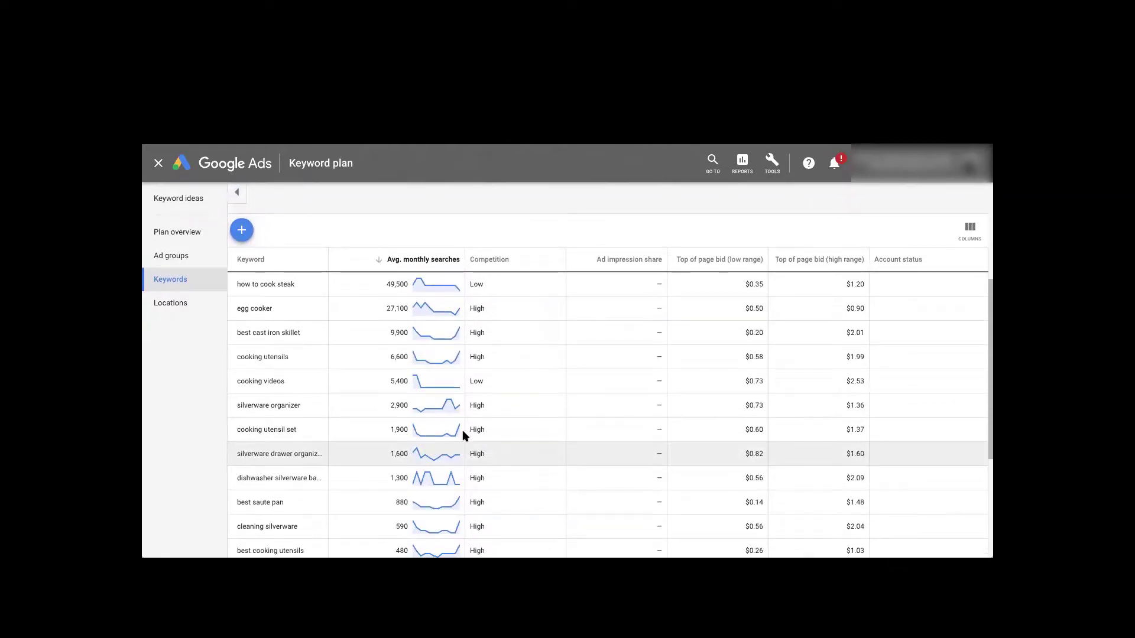
pyautogui.scroll(-1, 489, 435)
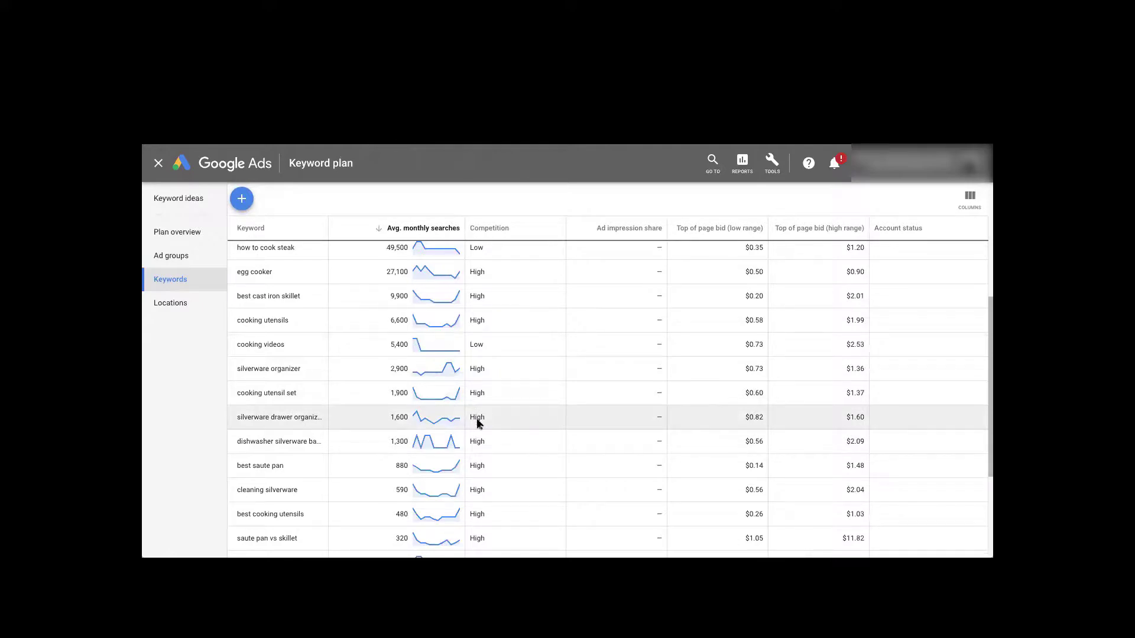
pyautogui.scroll(-2, 571, 417)
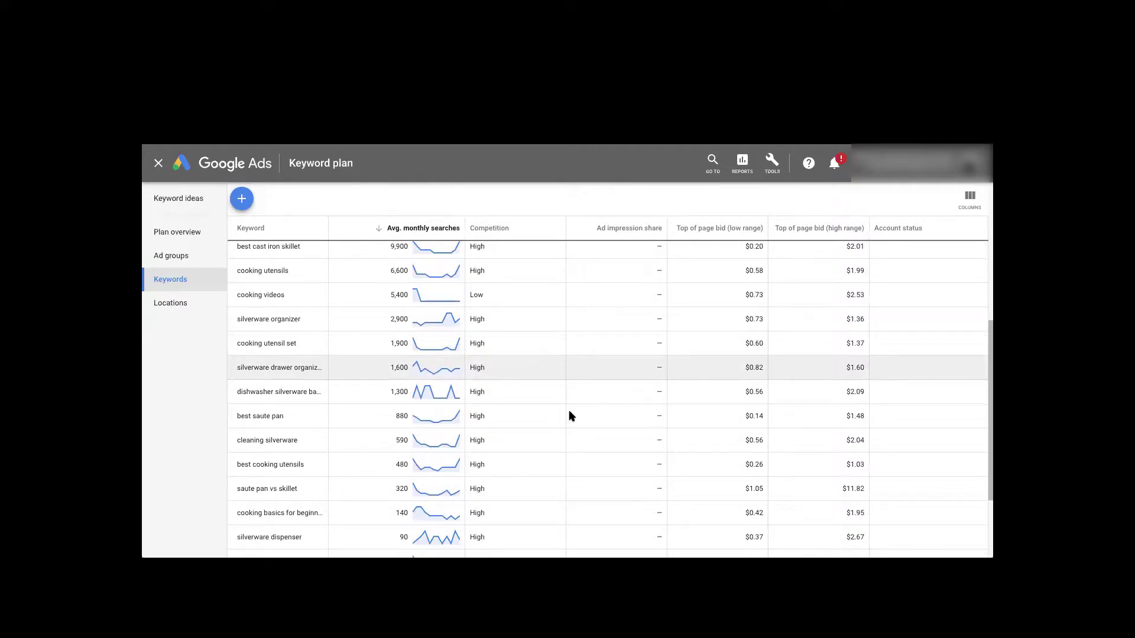
pyautogui.scroll(2, 571, 416)
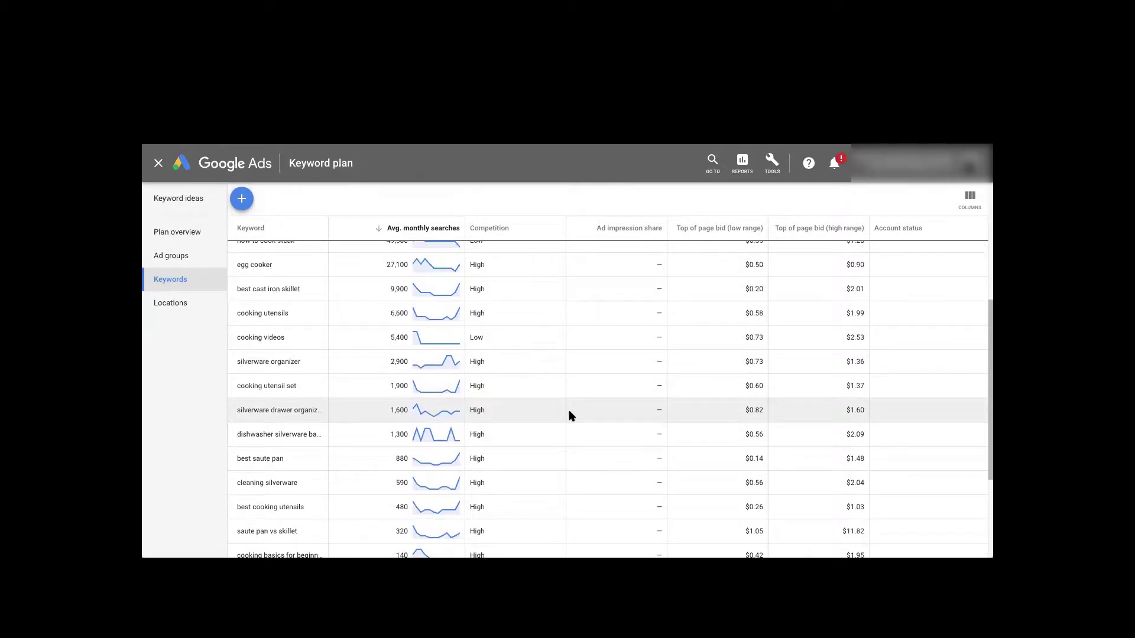
pyautogui.scroll(2, 571, 416)
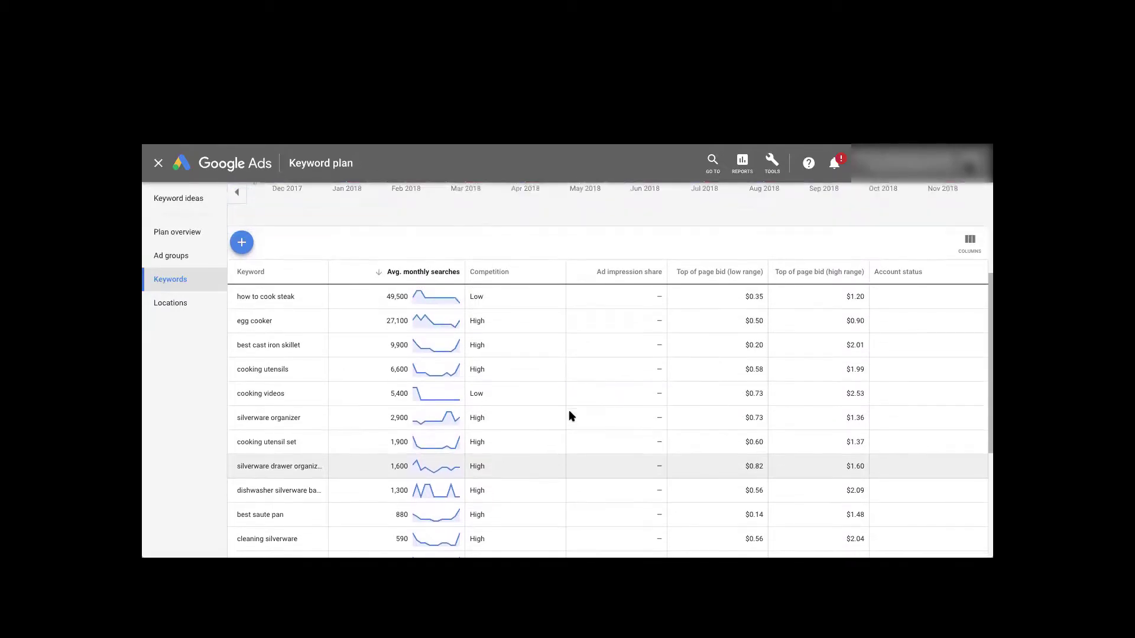
pyautogui.scroll(-1, 571, 416)
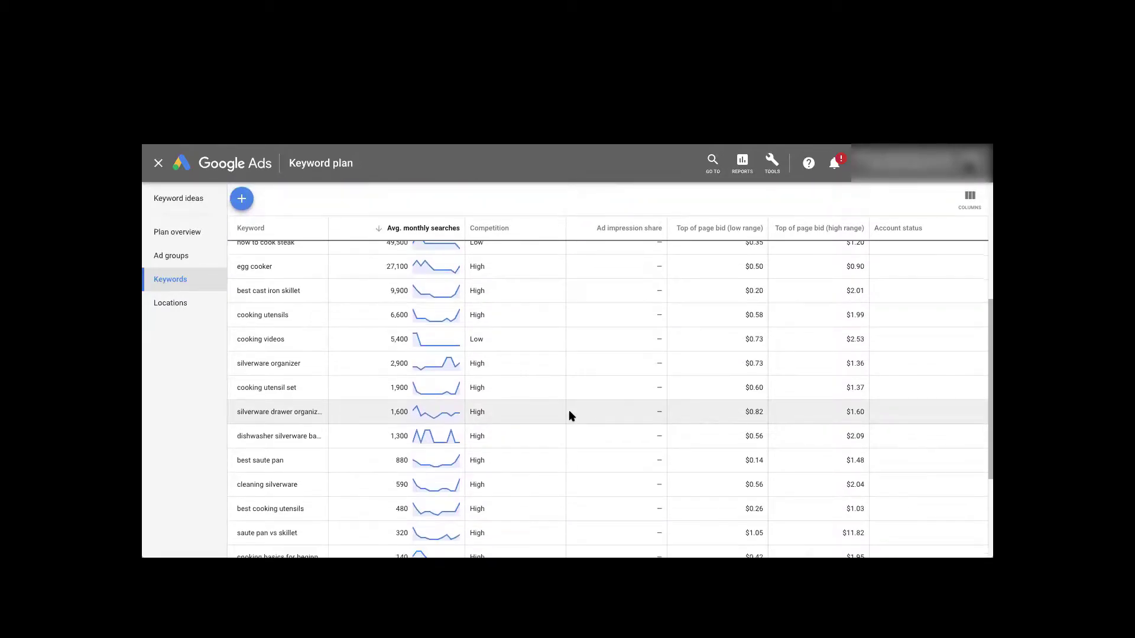
pyautogui.scroll(1, 571, 416)
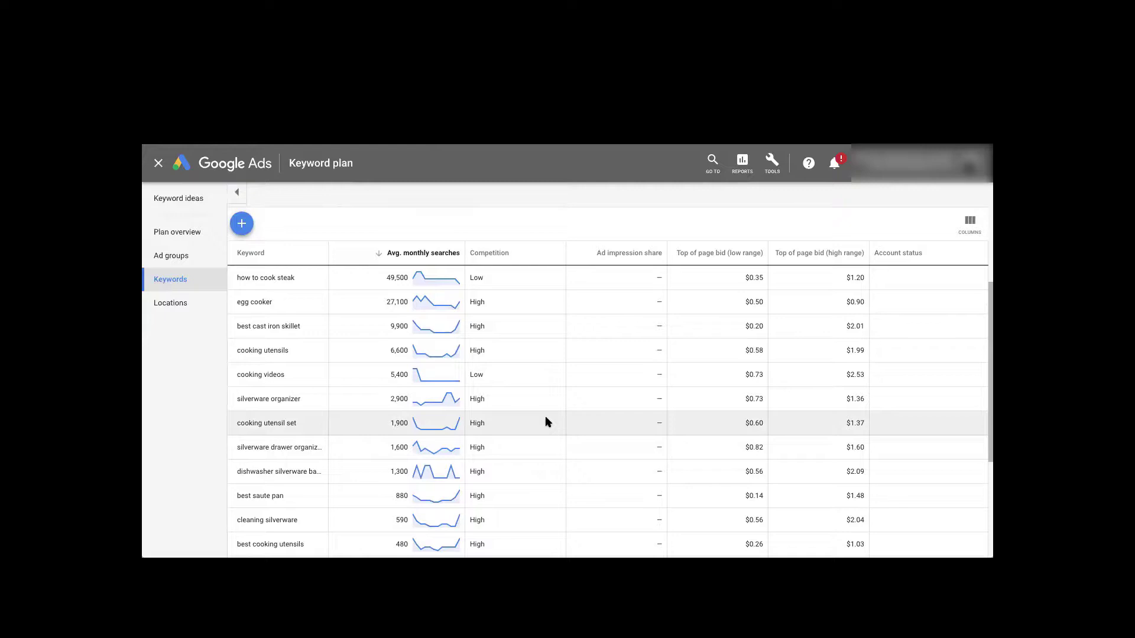
pyautogui.scroll(-1, 545, 418)
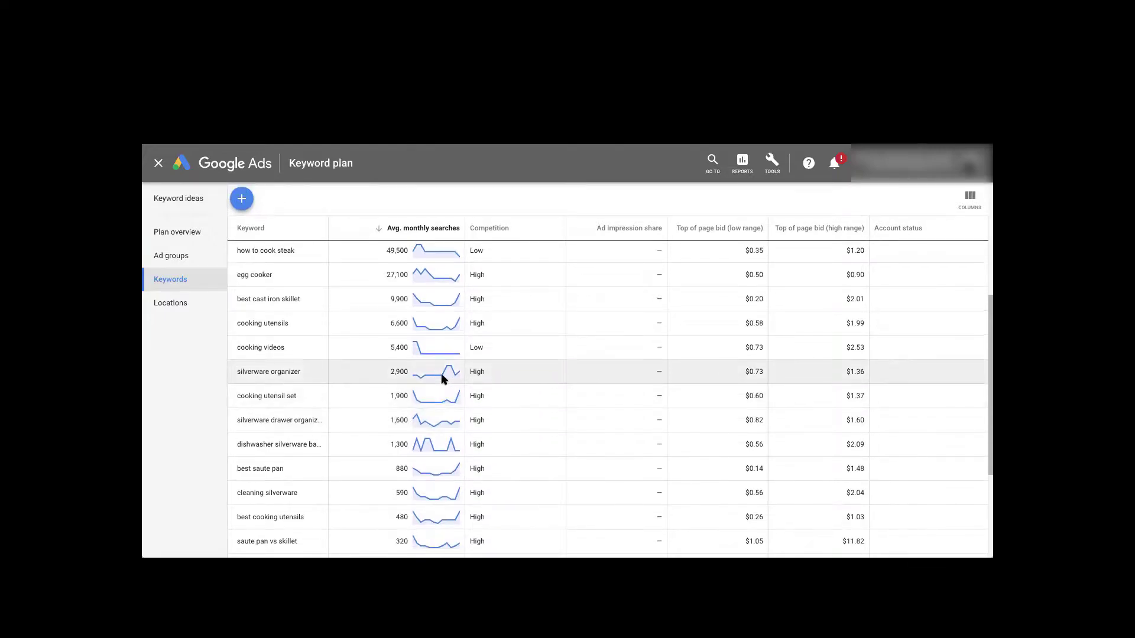
pyautogui.scroll(1, 441, 378)
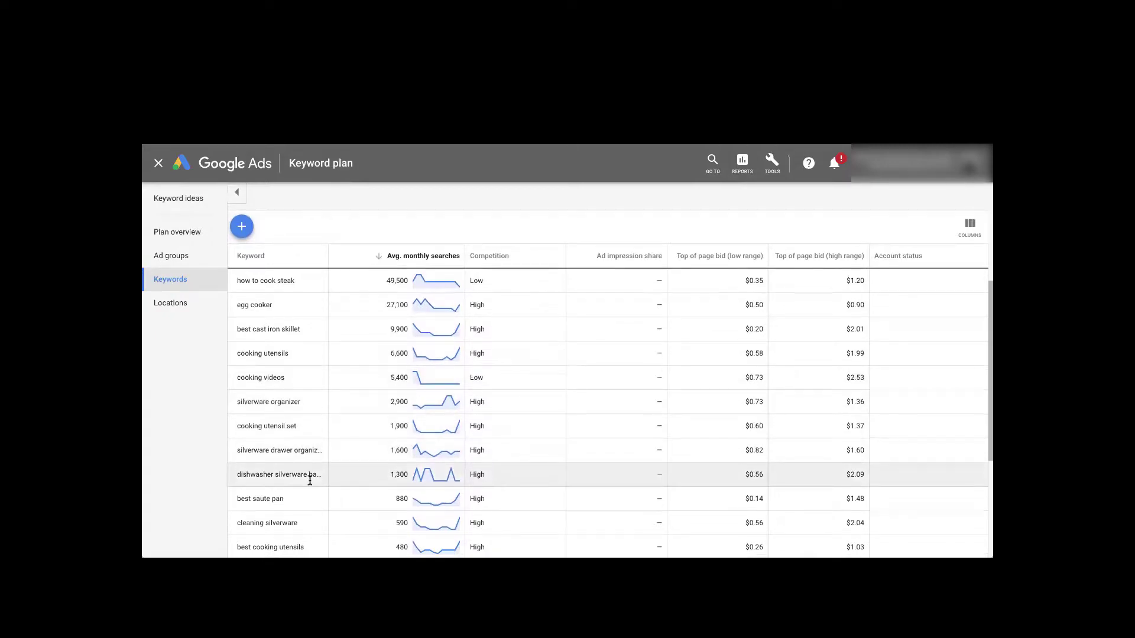
pyautogui.scroll(-1, 311, 479)
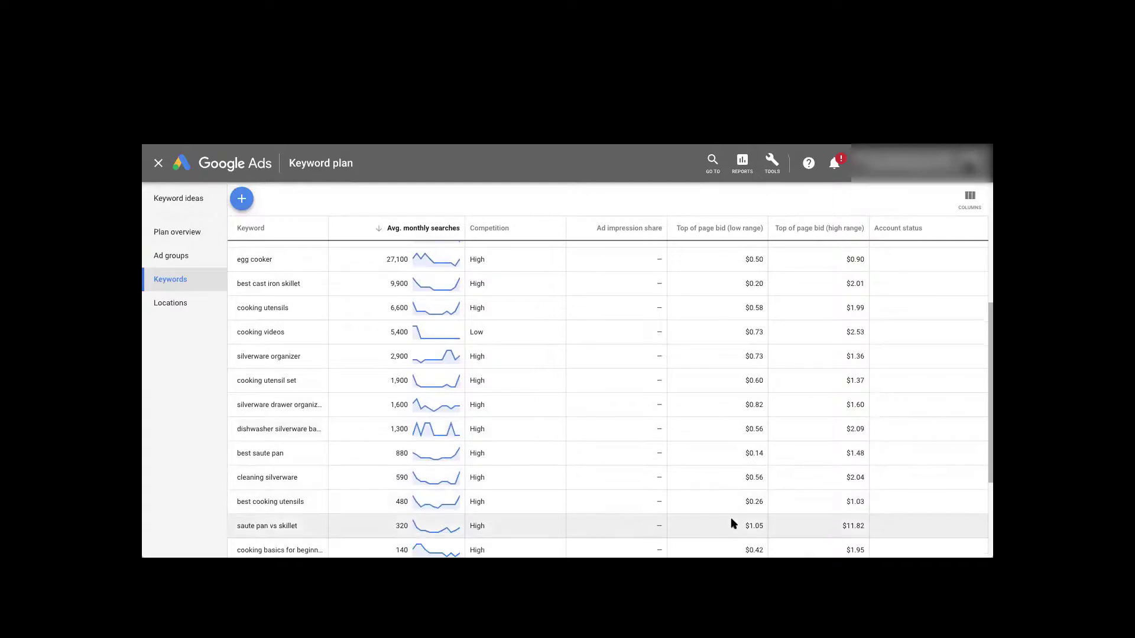
pyautogui.scroll(-2, 732, 522)
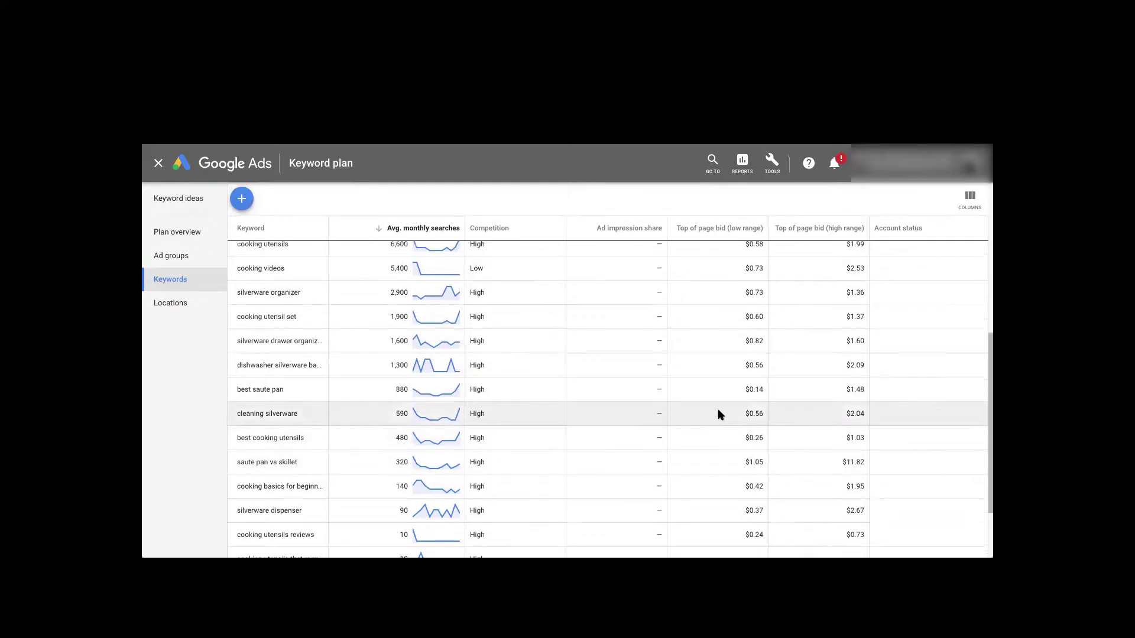
pyautogui.scroll(1, 718, 409)
pyautogui.scroll(1, 640, 422)
pyautogui.scroll(3, 640, 427)
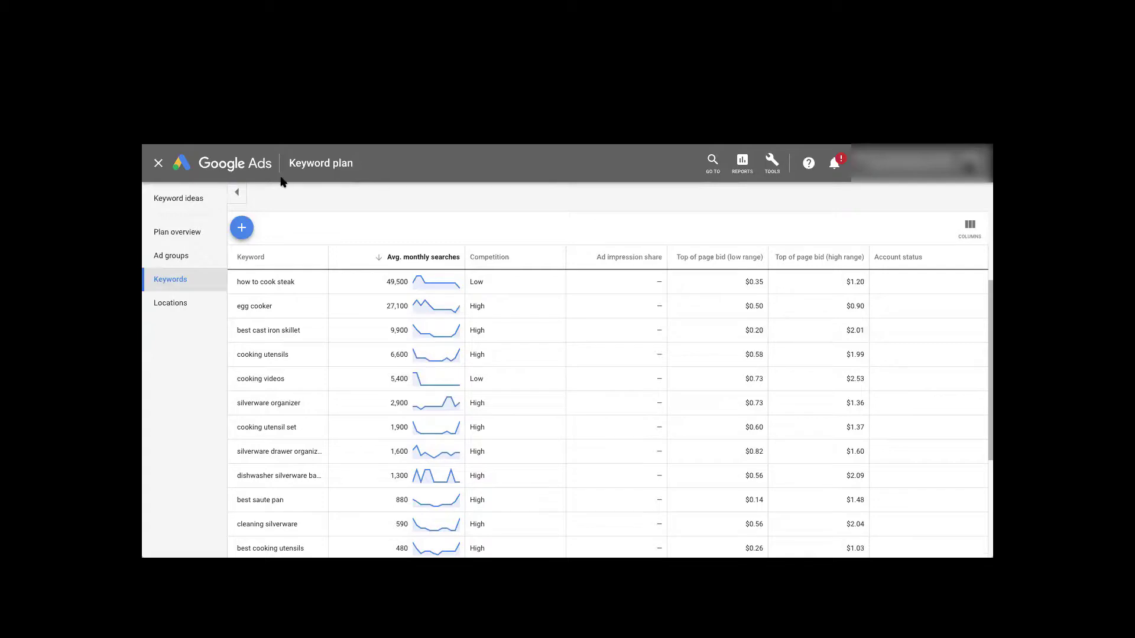
# Return to the Keyword Planner start page and paste the copied keyword list into Find new keywords.
pyautogui.click(778, 167)
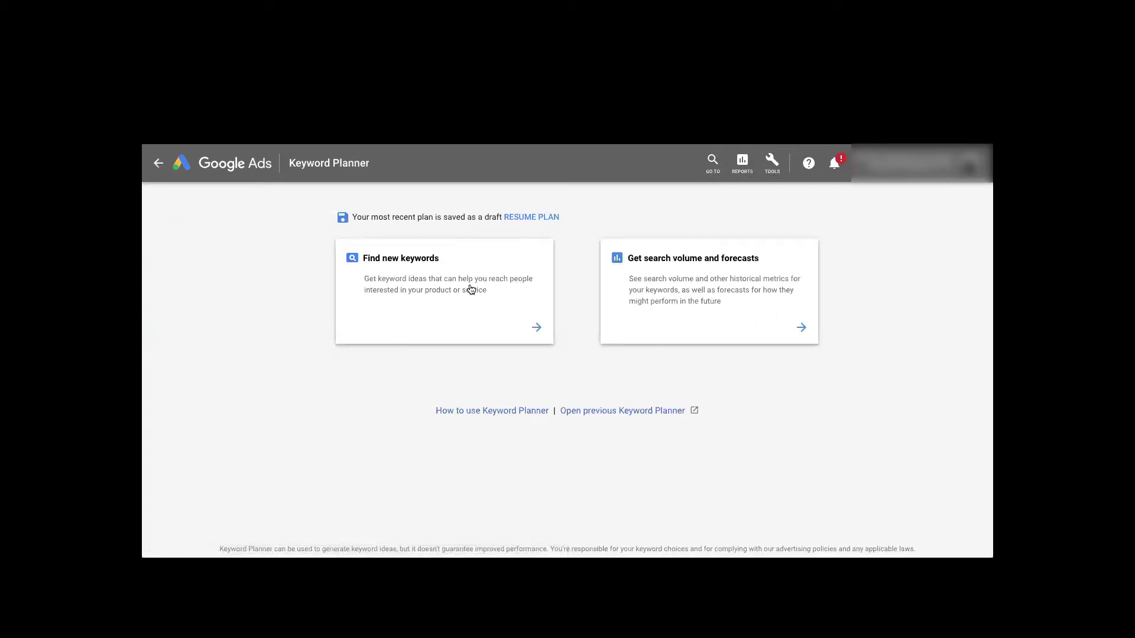
pyautogui.click(538, 330)
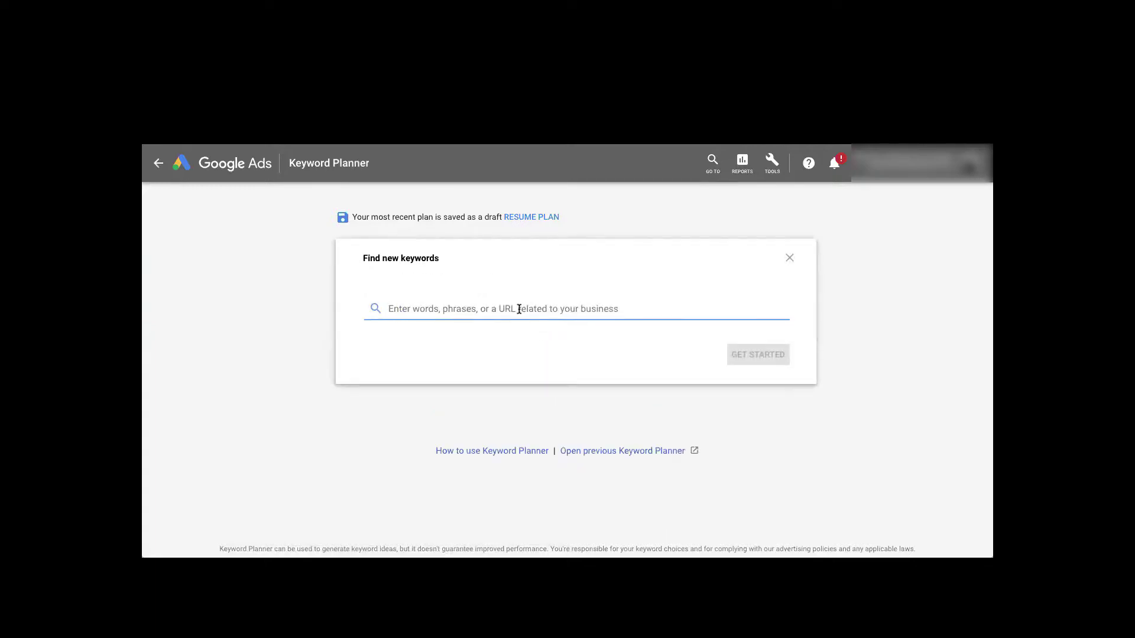
pyautogui.hotkey('ctrl', 'v')
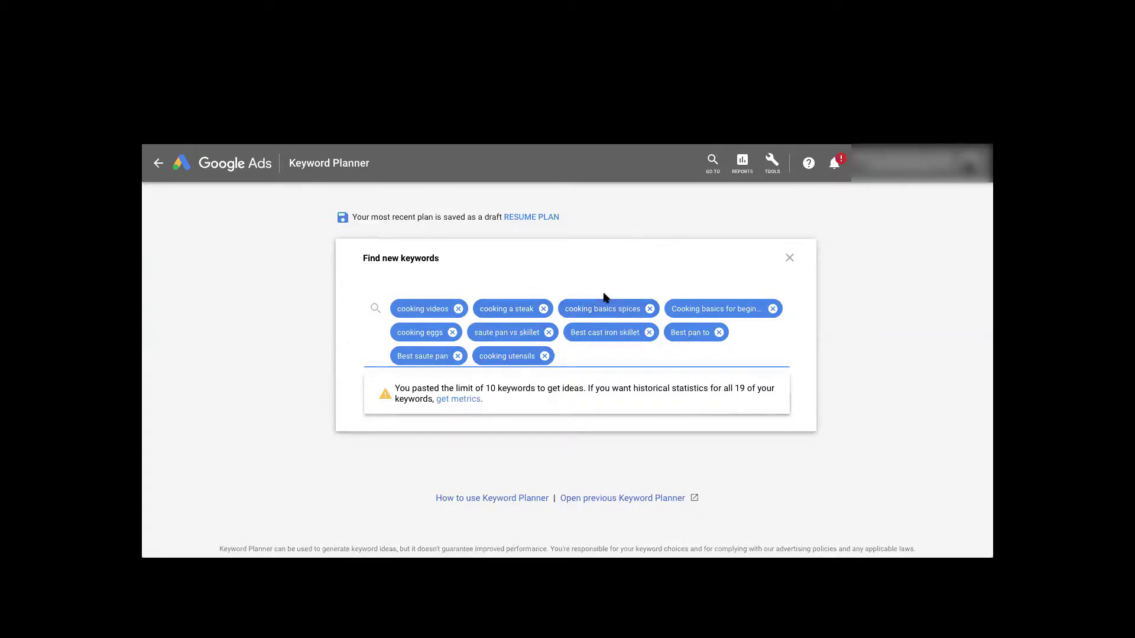
# Remove "saute pan vs skillet" and "Best saute pan" from the seed keywords and generate the keyword ideas.
pyautogui.click(548, 333)
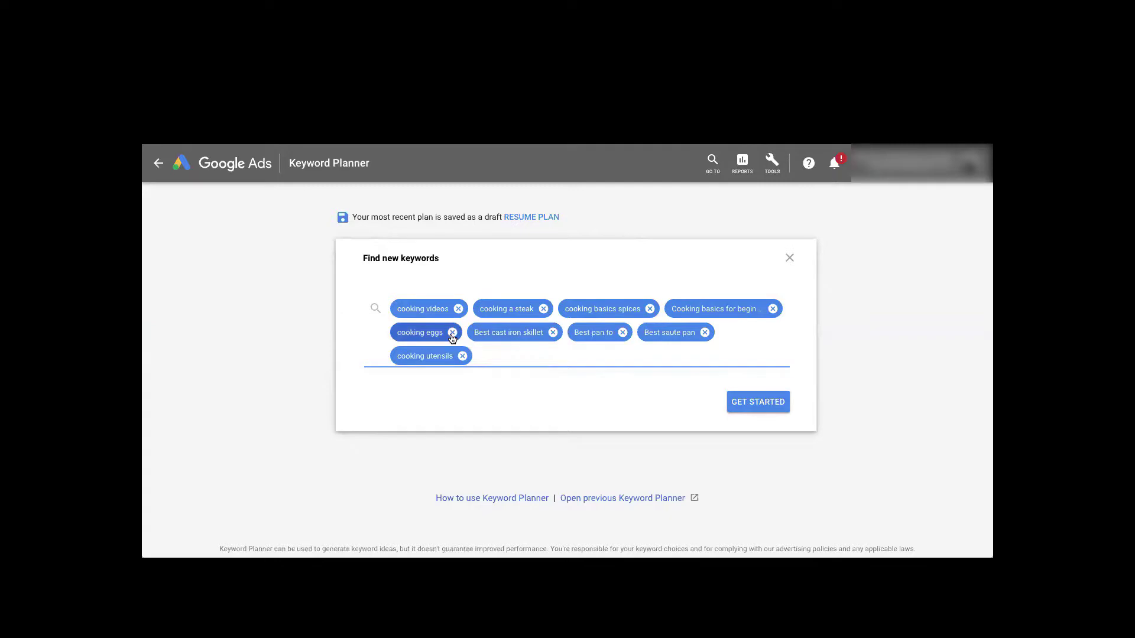
pyautogui.click(705, 332)
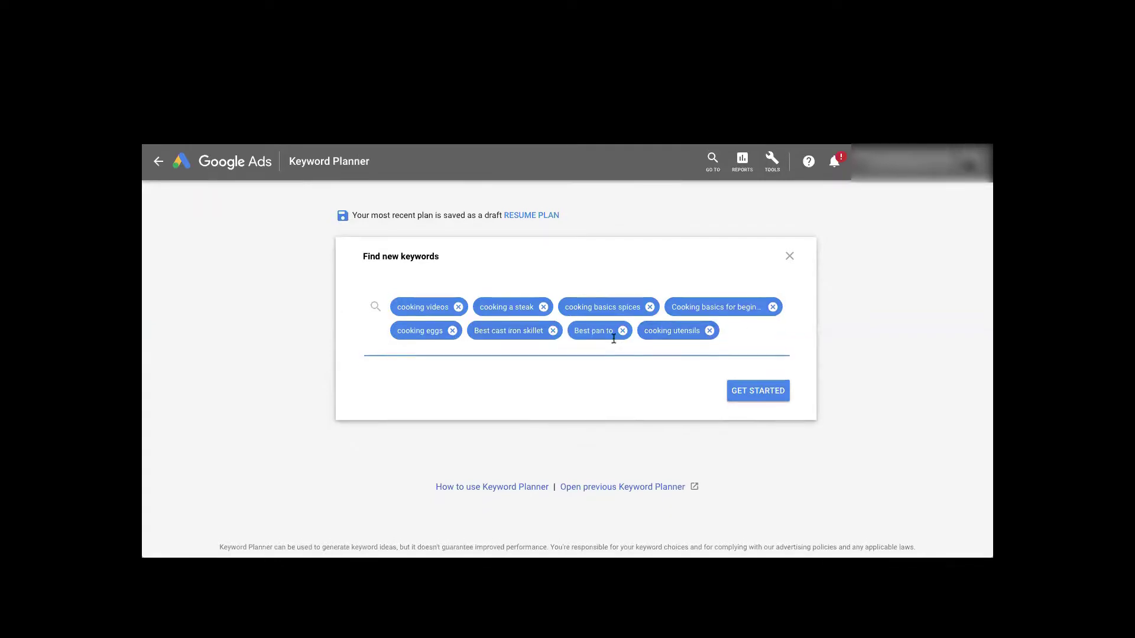
pyautogui.click(767, 402)
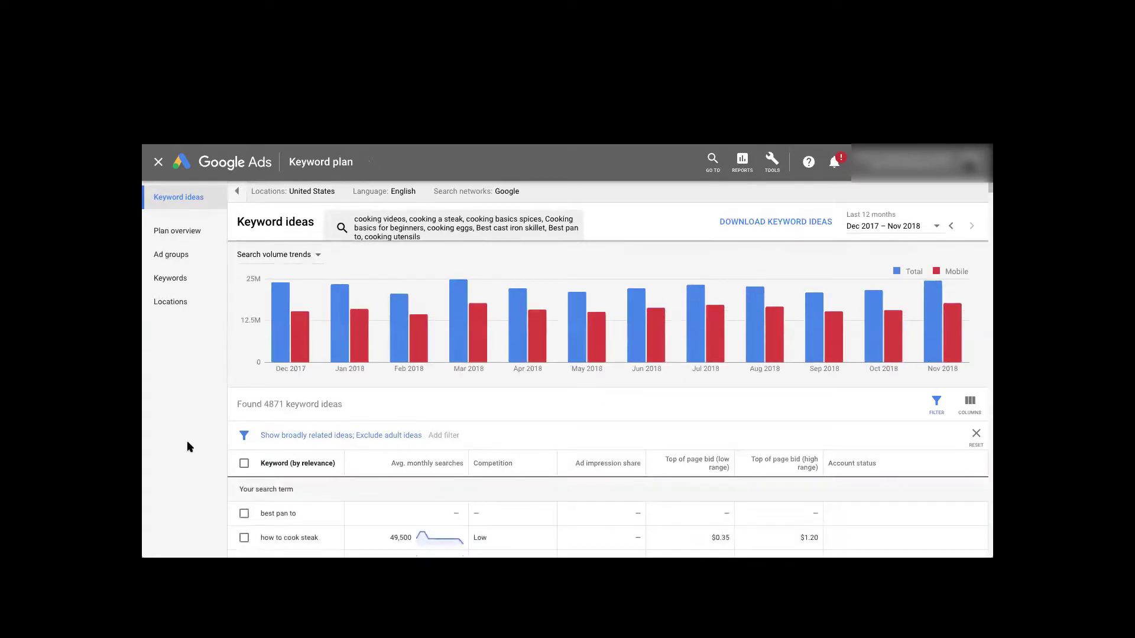
# Sort the keyword ideas by average monthly searches, highest first.
pyautogui.scroll(-6, 488, 406)
pyautogui.scroll(4, 488, 406)
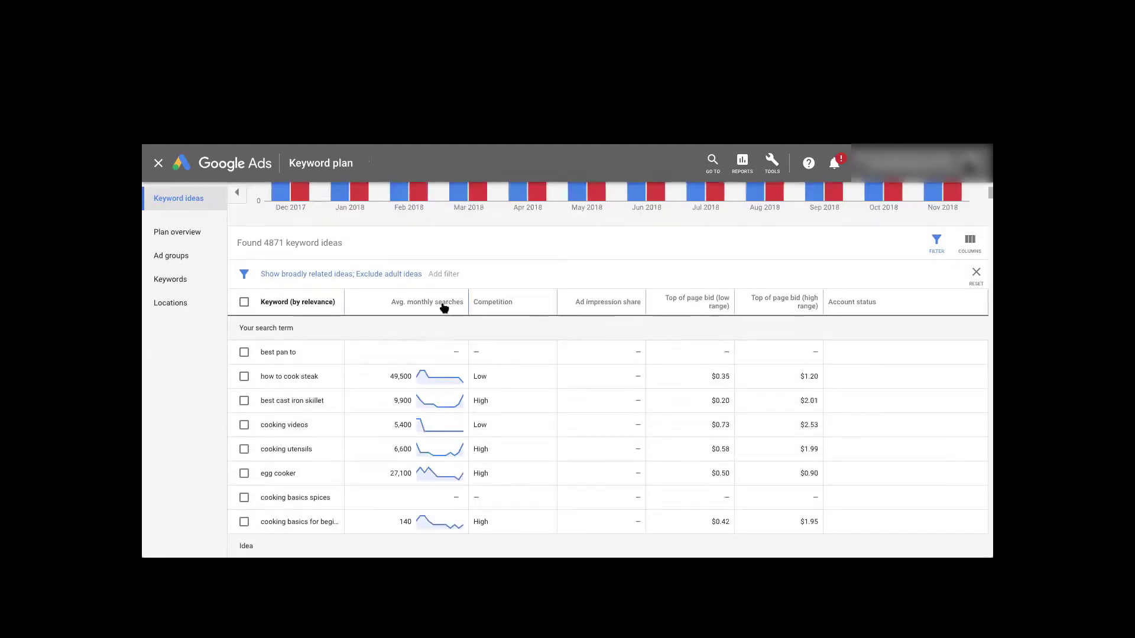
pyautogui.click(443, 303)
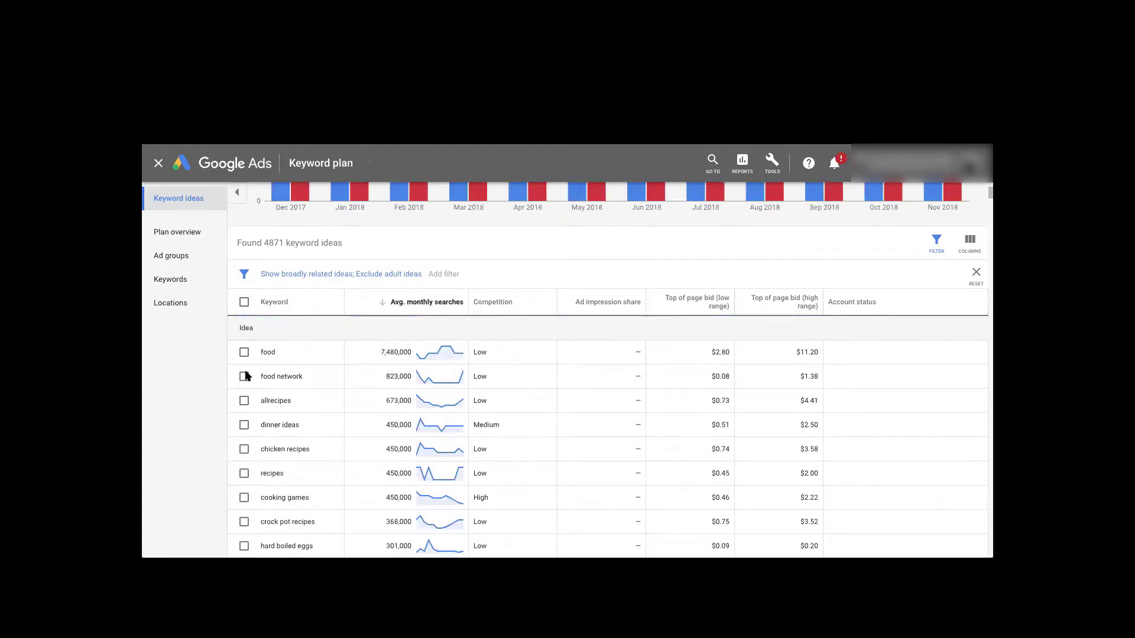
# Review the highest-volume keyword ideas, comparing their monthly searches, trends, competition and top-of-page bids for promising cooking topics.
pyautogui.moveTo(423, 355)
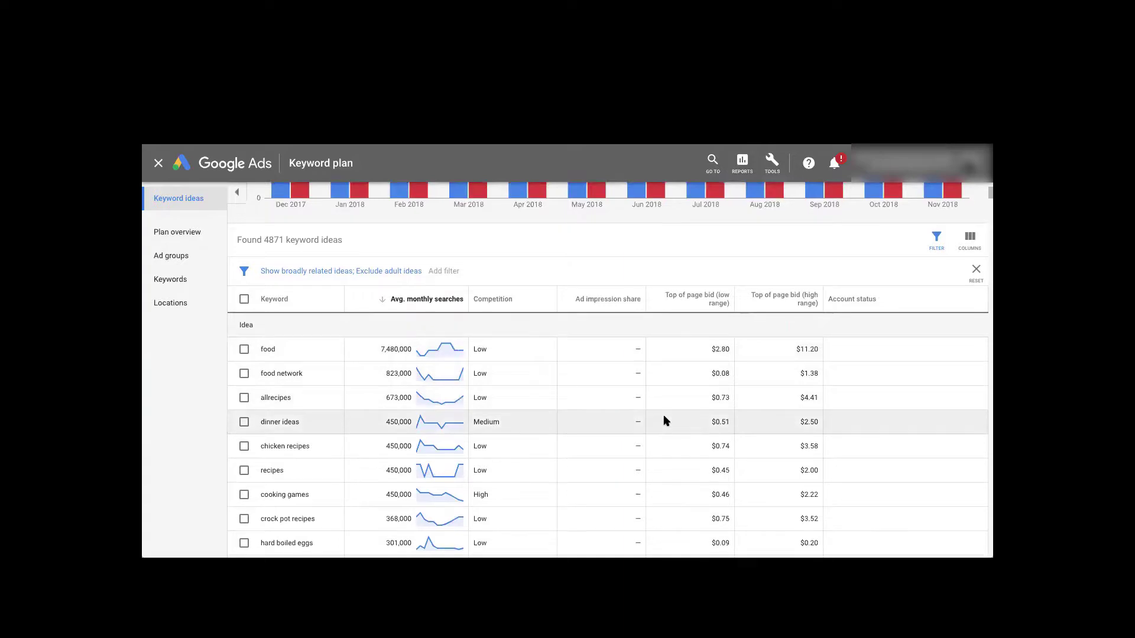
pyautogui.scroll(-10, 666, 410)
pyautogui.scroll(-10, 666, 420)
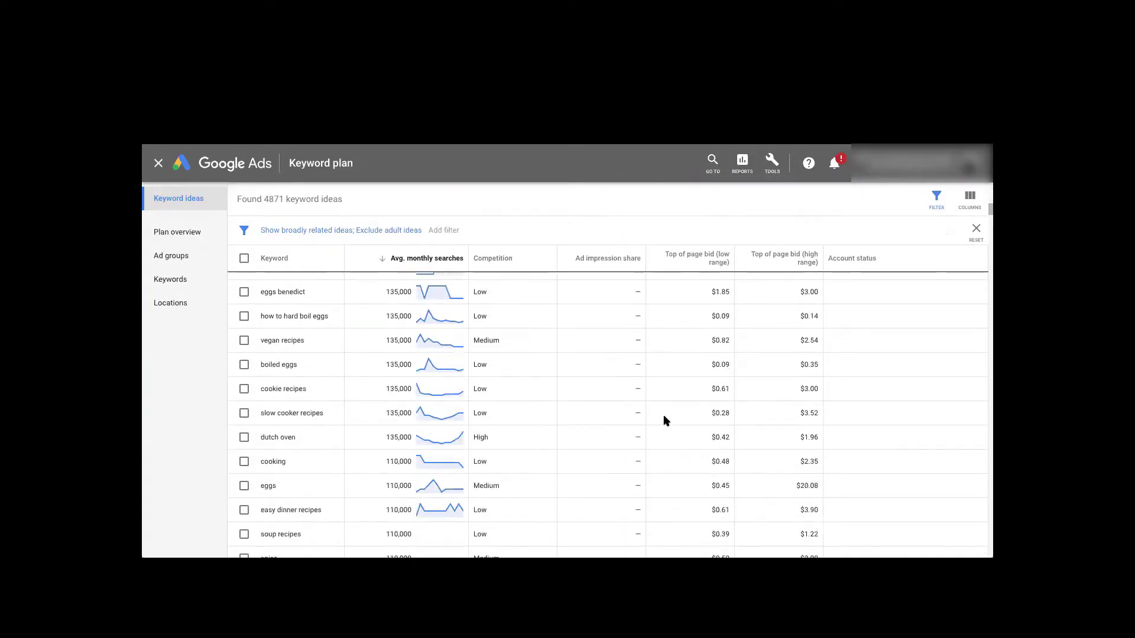
pyautogui.scroll(-1, 666, 419)
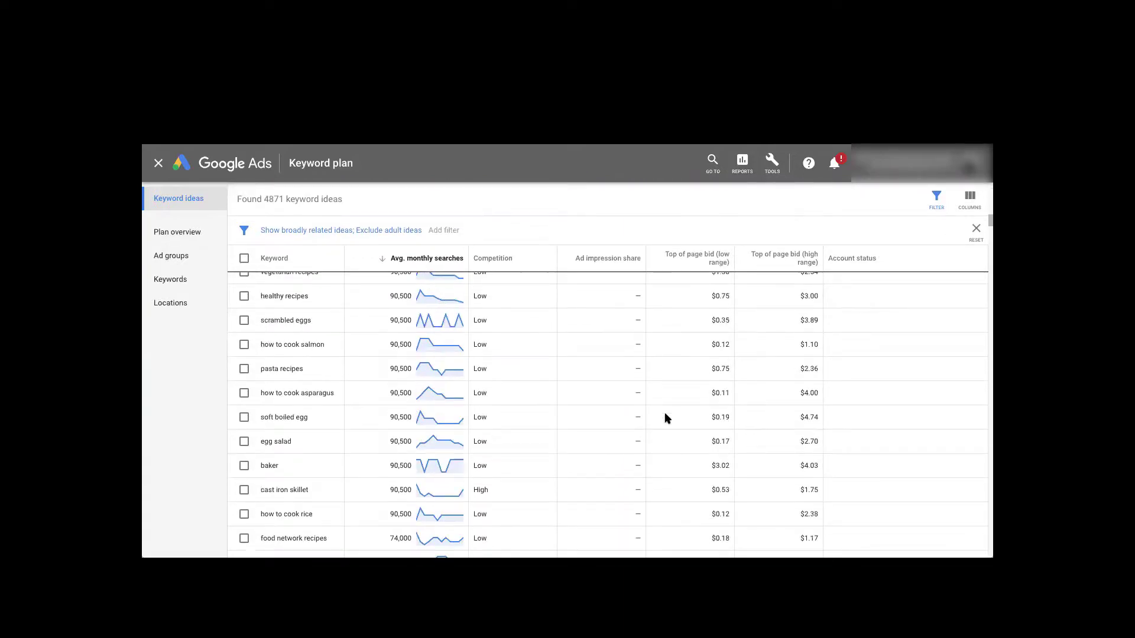
pyautogui.scroll(1, 666, 419)
pyautogui.scroll(2, 666, 419)
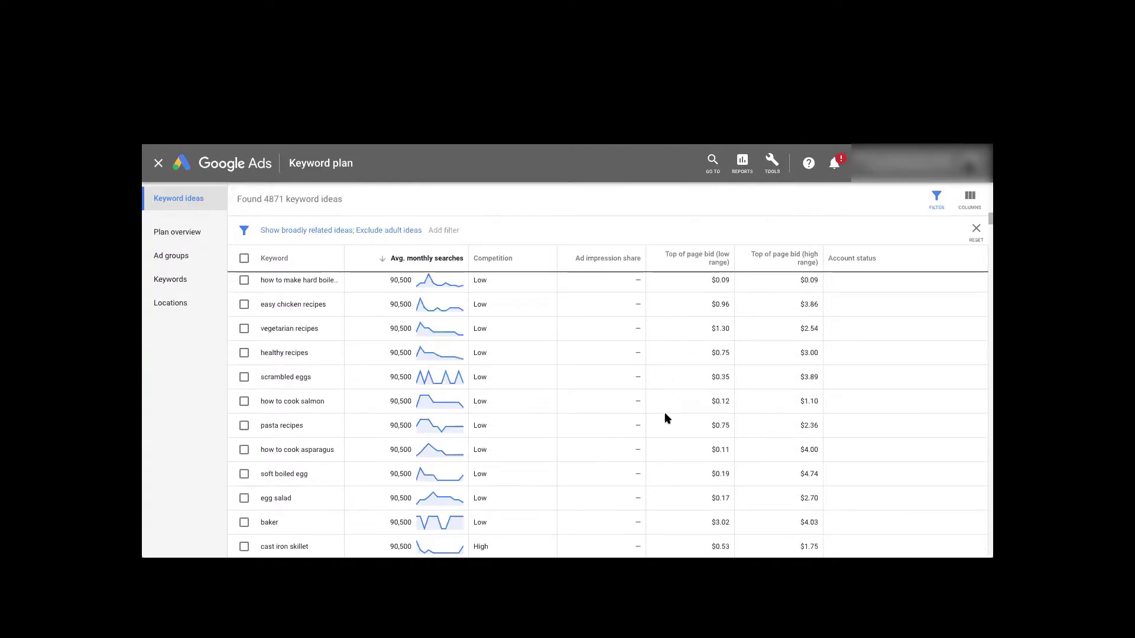
pyautogui.scroll(1, 666, 419)
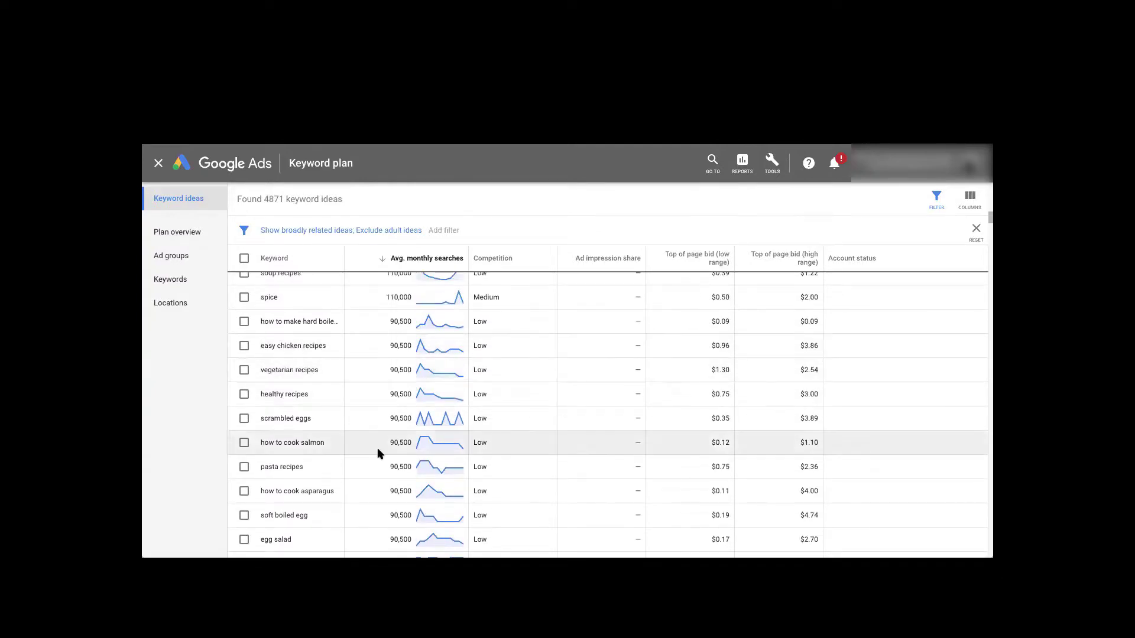
pyautogui.scroll(-3, 378, 448)
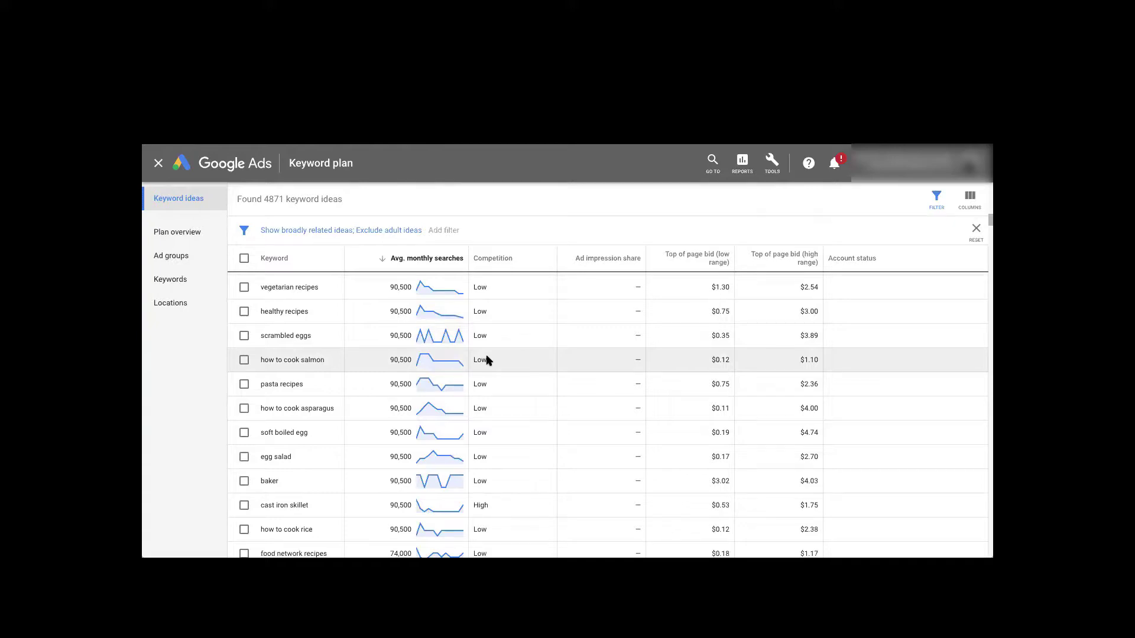
pyautogui.hscroll(2, 612, 363)
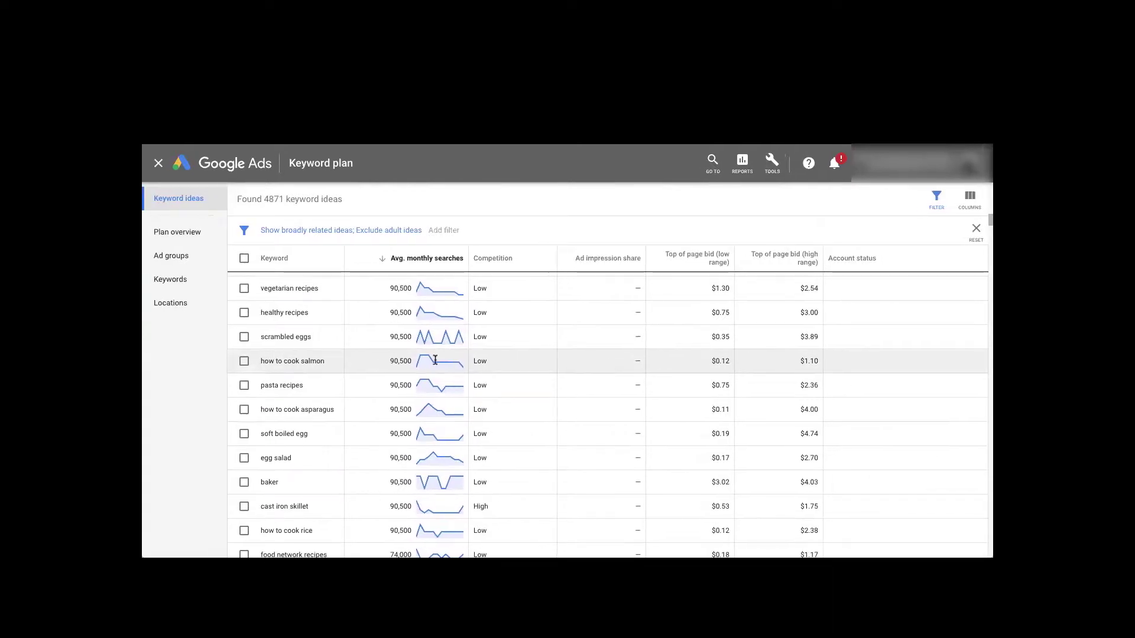
# Check the match type, filter and ad group options for "how to cook salmon", and add it to the plan in a new ad group with broad match.
pyautogui.click(245, 361)
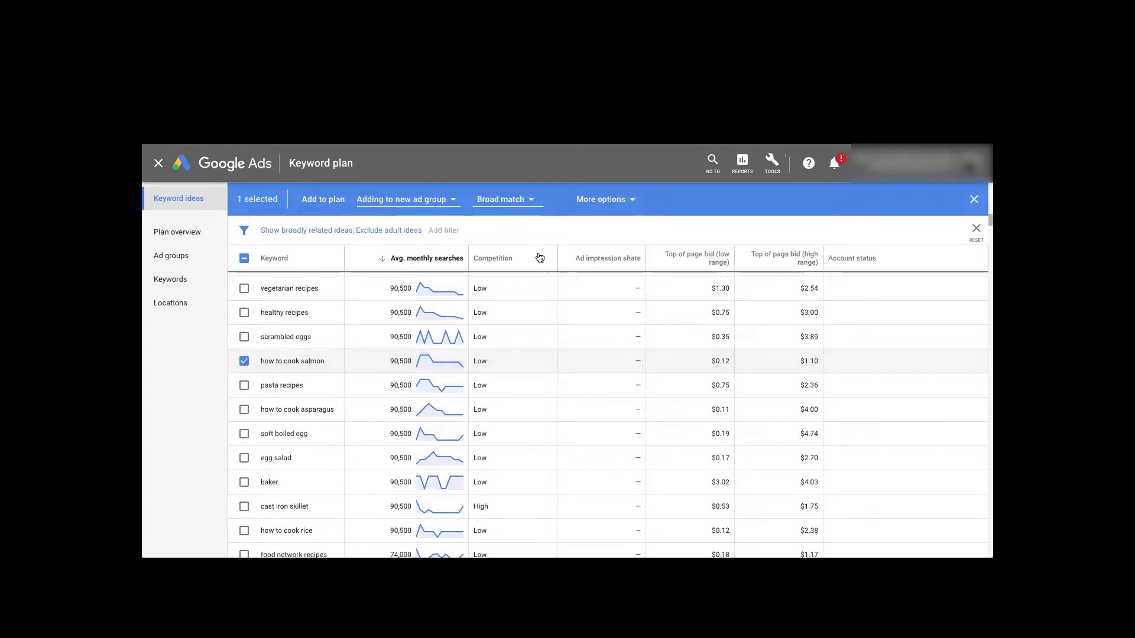
pyautogui.click(632, 200)
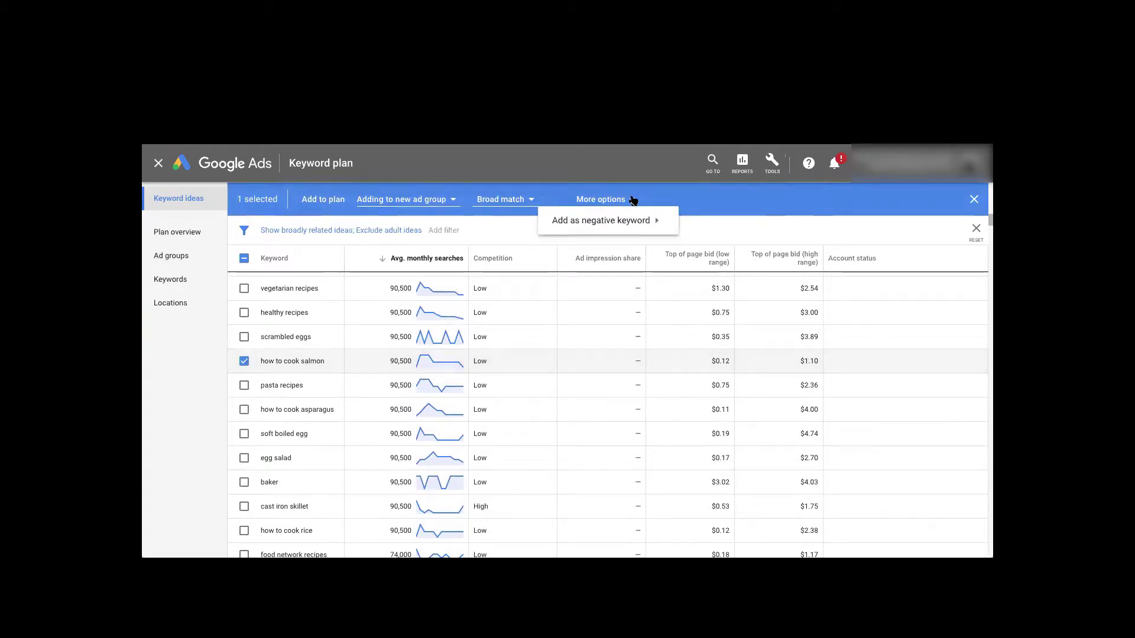
pyautogui.click(519, 201)
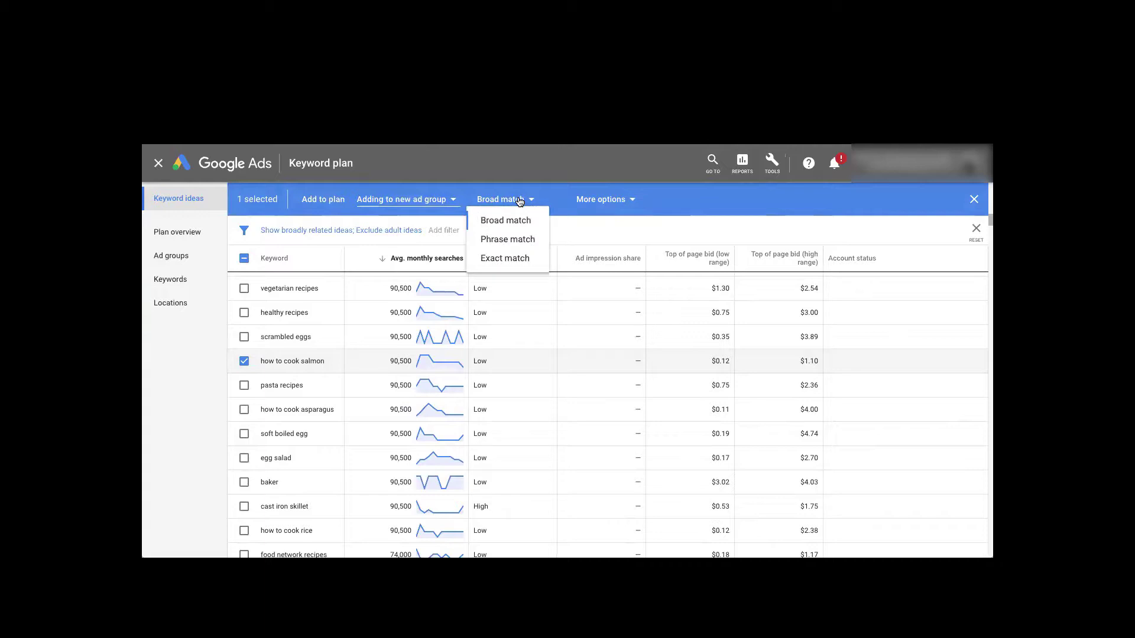
pyautogui.click(590, 229)
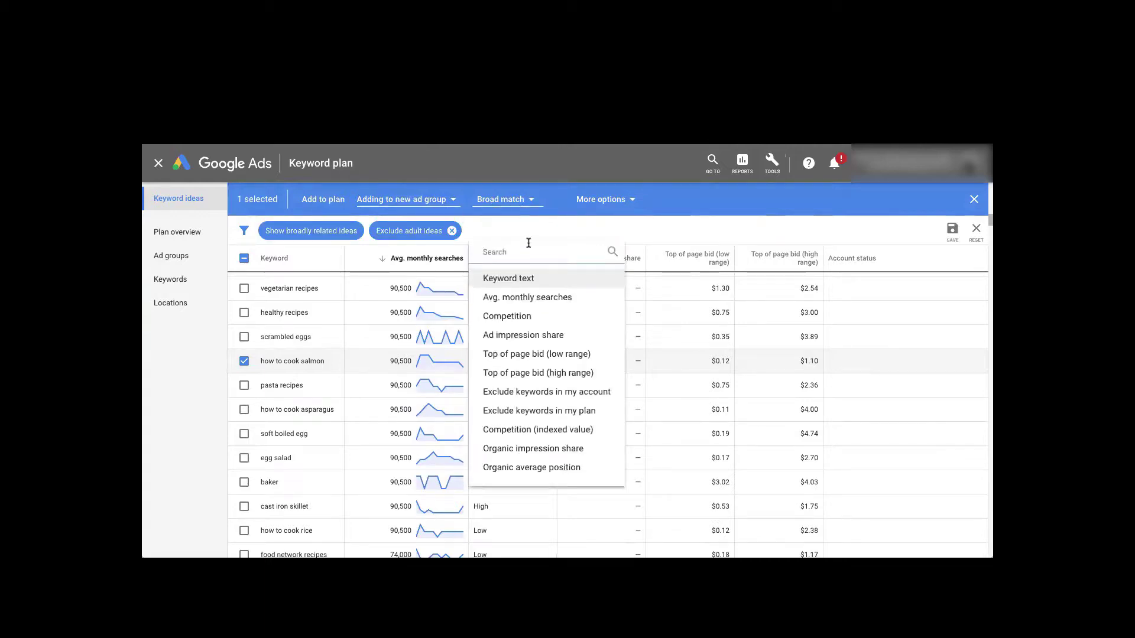
pyautogui.click(445, 201)
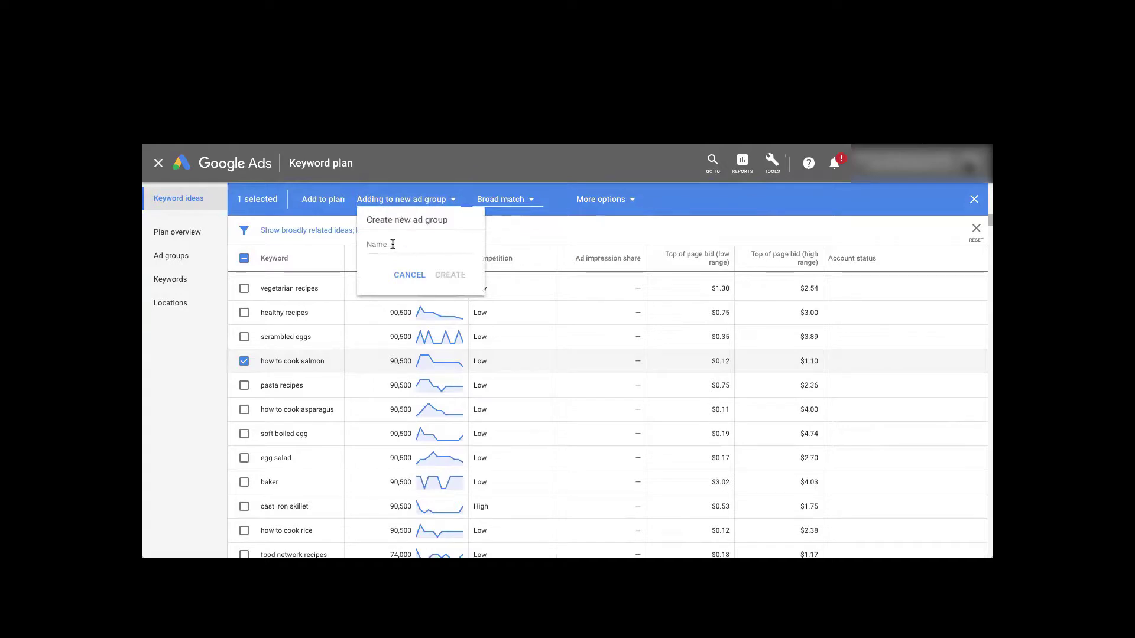
pyautogui.click(643, 226)
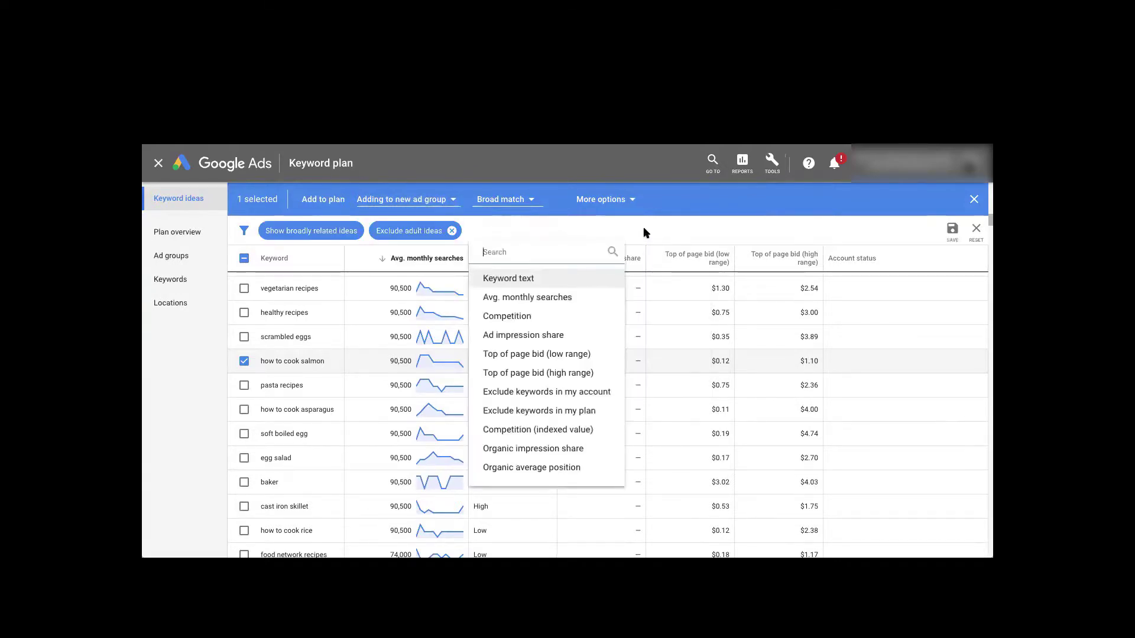
pyautogui.click(756, 234)
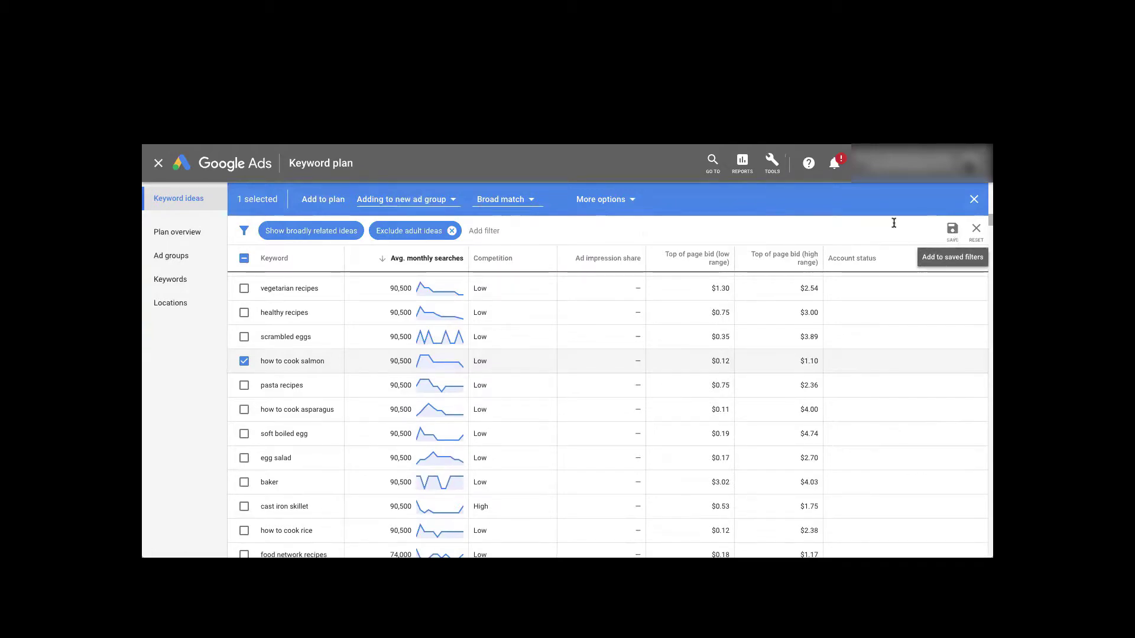
pyautogui.click(313, 204)
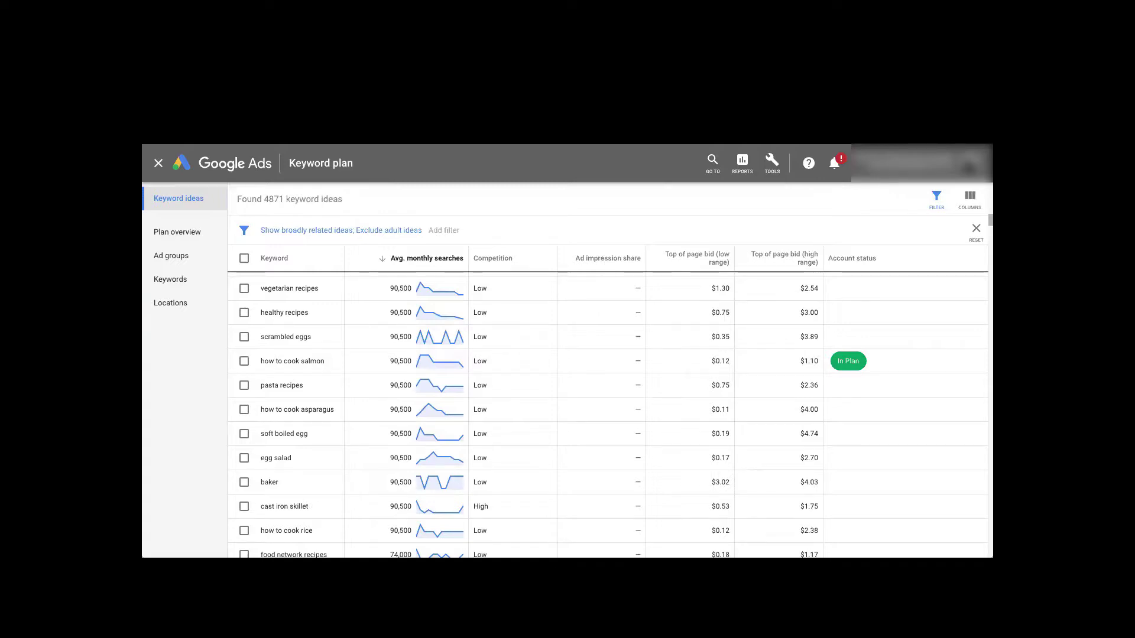
# Select the keyword ideas "how to cook rice", "turkey cook time" and "pressure cooker recipes".
pyautogui.moveTo(431, 413)
pyautogui.scroll(-2, 431, 414)
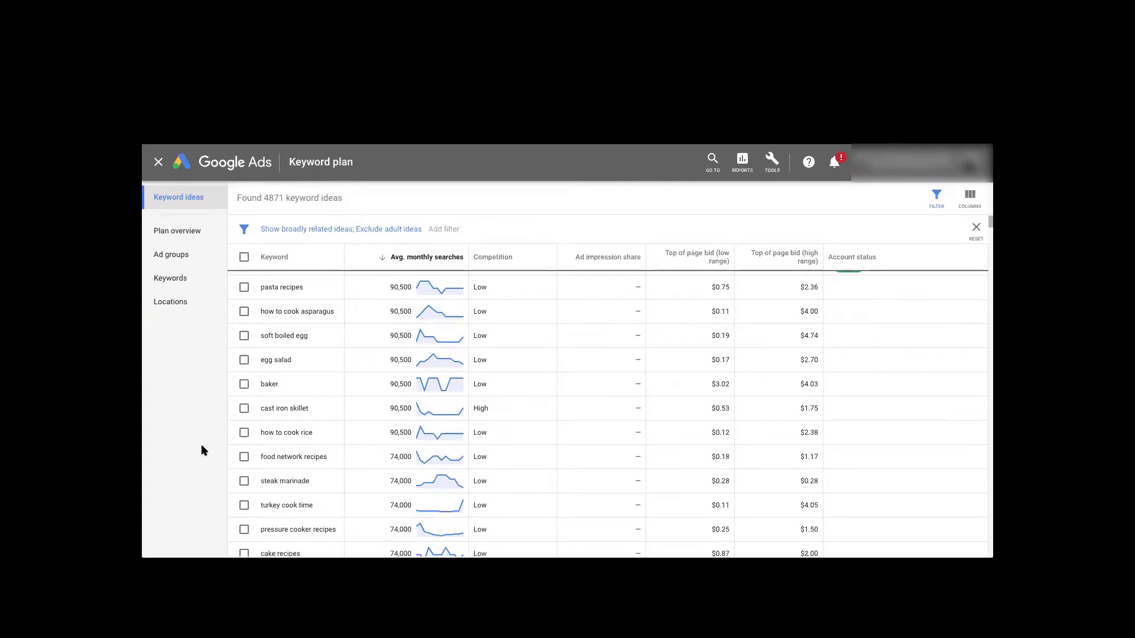
pyautogui.scroll(-3, 370, 447)
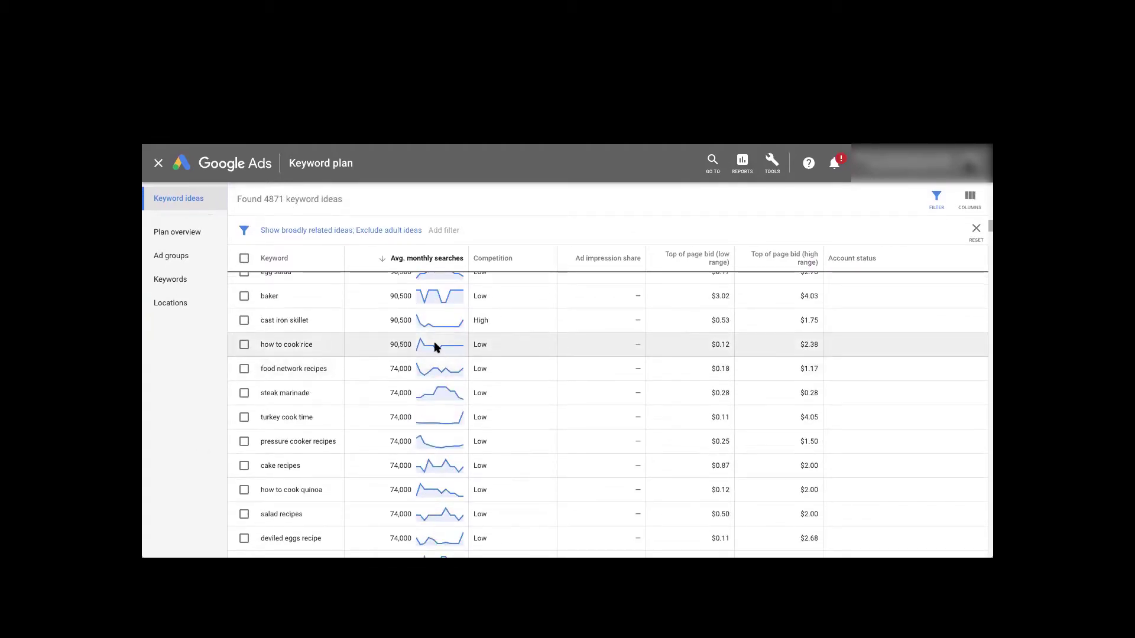
pyautogui.click(243, 347)
pyautogui.scroll(-2, 265, 397)
pyautogui.scroll(-2, 266, 400)
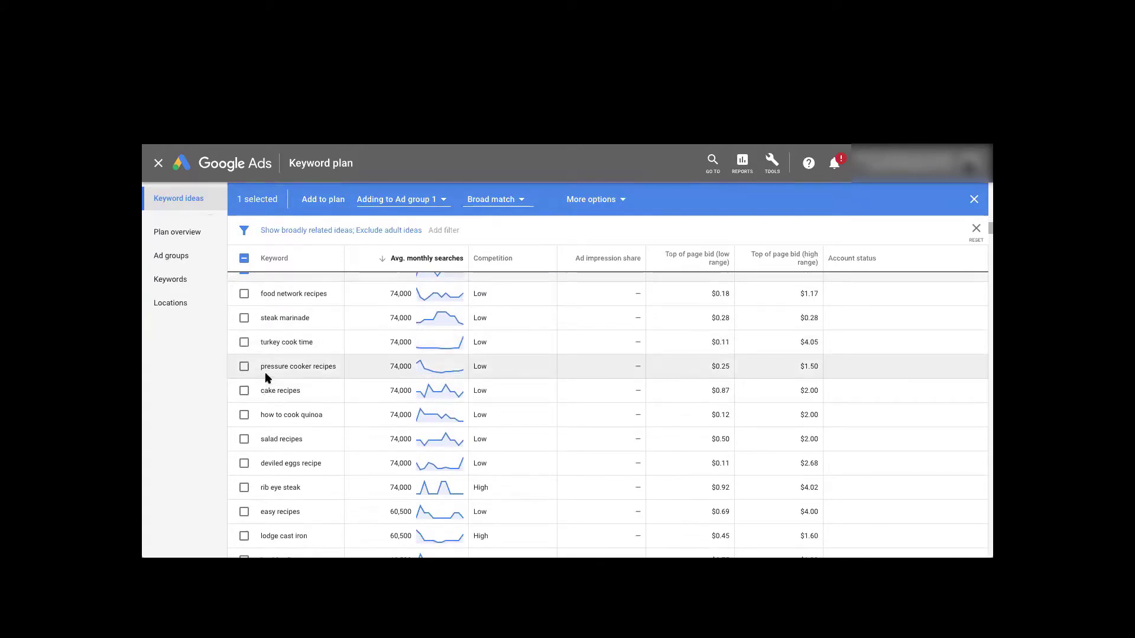
pyautogui.click(245, 344)
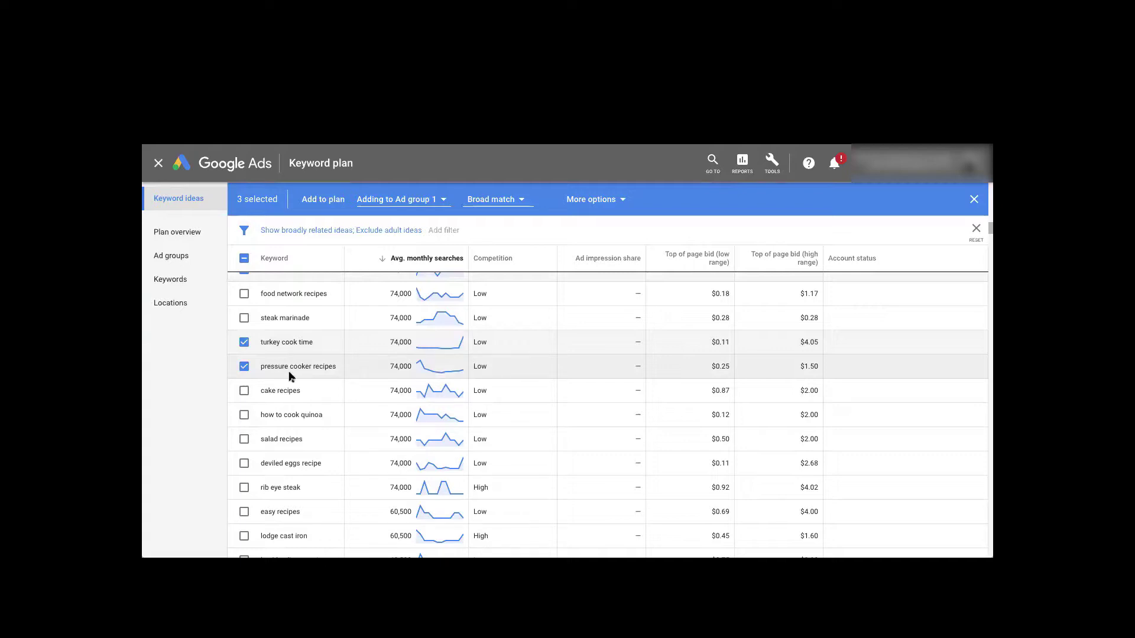
# Add "how to cook quinoa" to the selected keyword ideas.
pyautogui.scroll(-1, 310, 421)
pyautogui.scroll(-1, 312, 427)
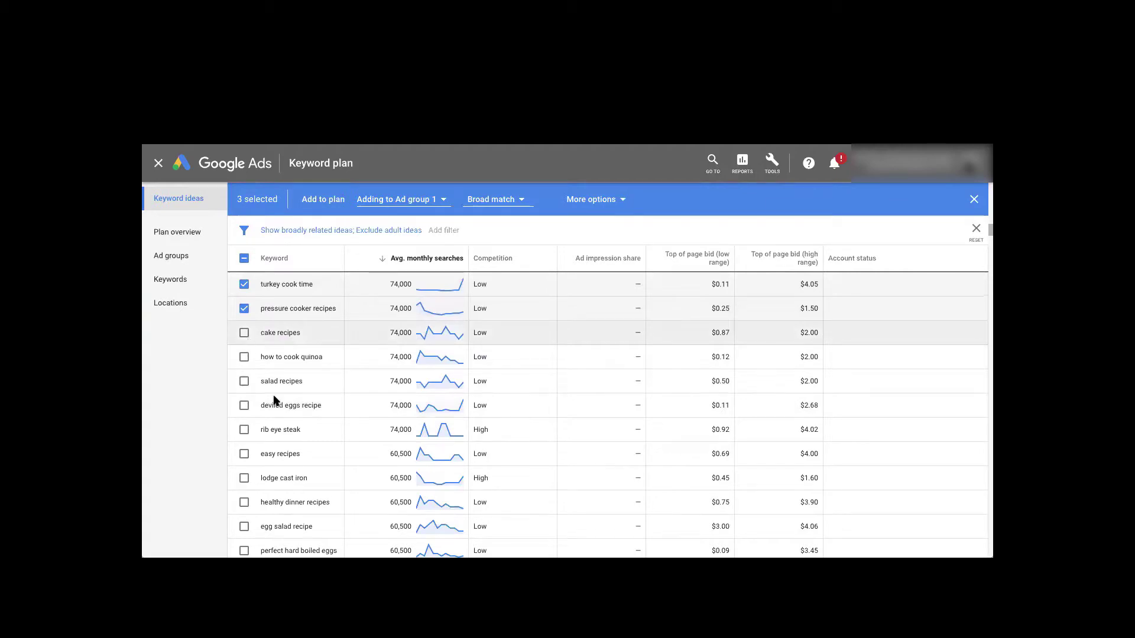
pyautogui.scroll(-1, 279, 423)
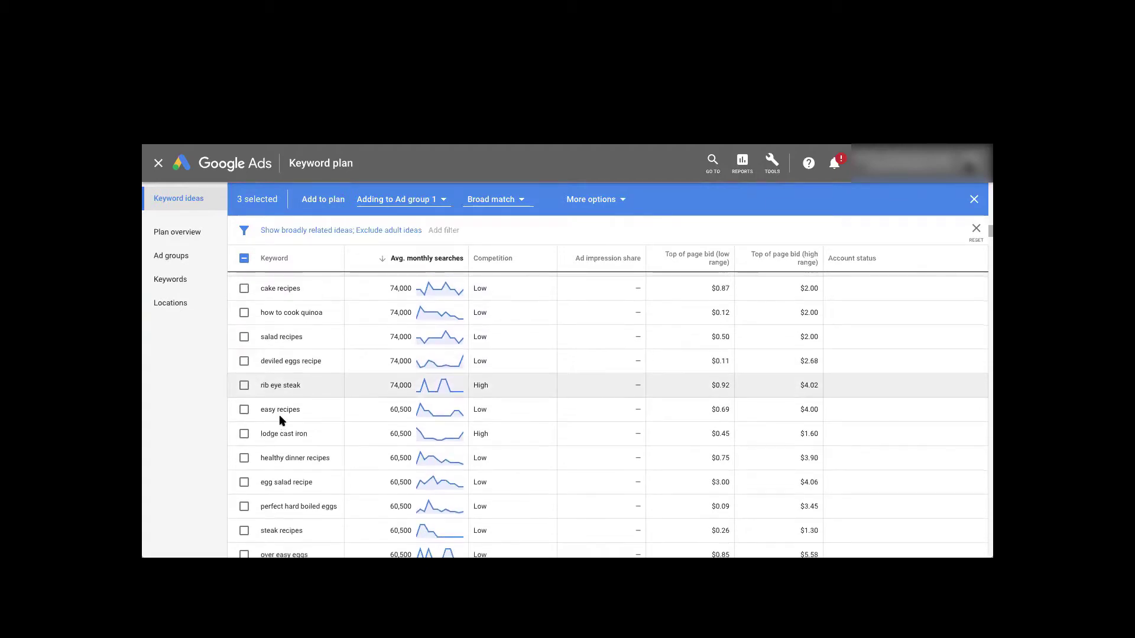
pyautogui.click(245, 316)
pyautogui.scroll(-3, 289, 393)
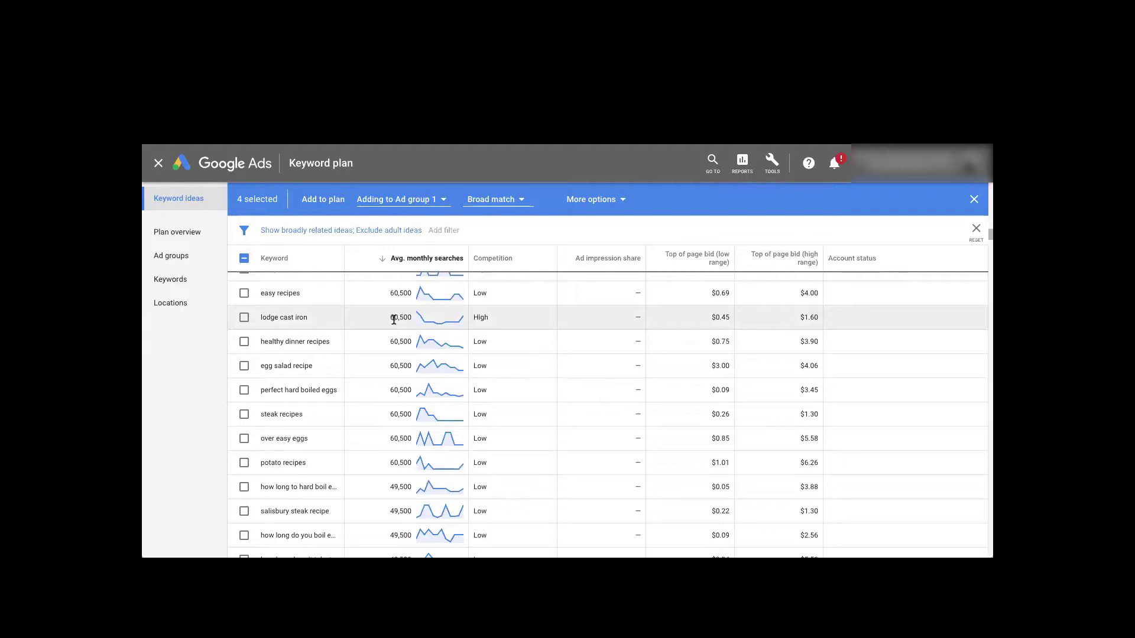
# Extend the keyword selection with "over easy eggs" and the 49,500-search idea starting with "how long to hard boil".
pyautogui.scroll(-1, 367, 418)
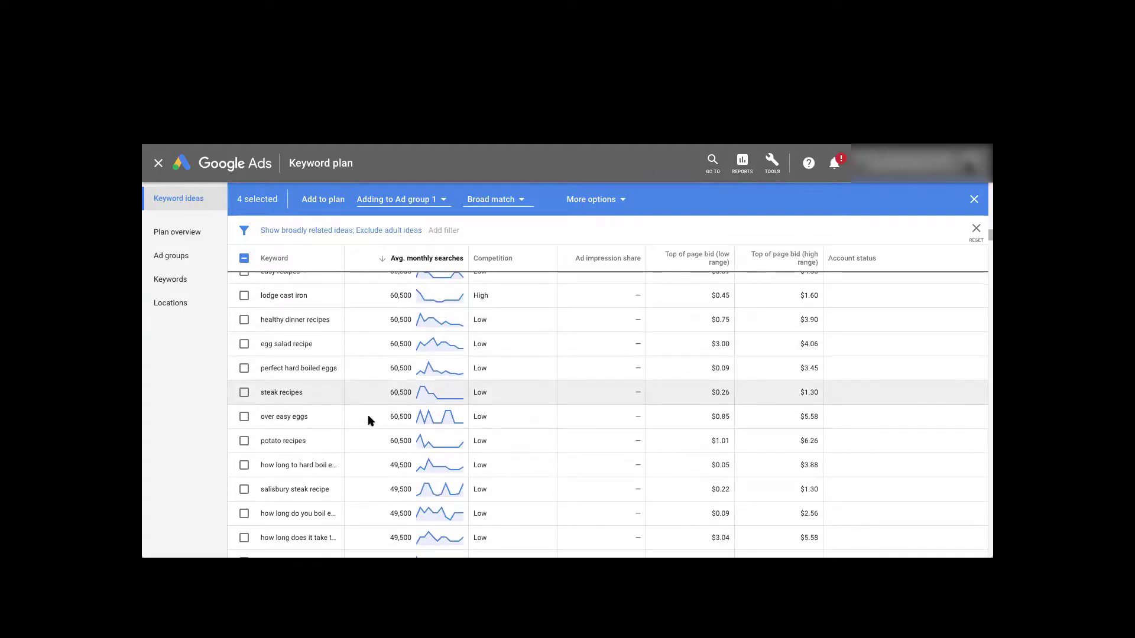
pyautogui.scroll(-3, 368, 419)
pyautogui.scroll(-1, 368, 419)
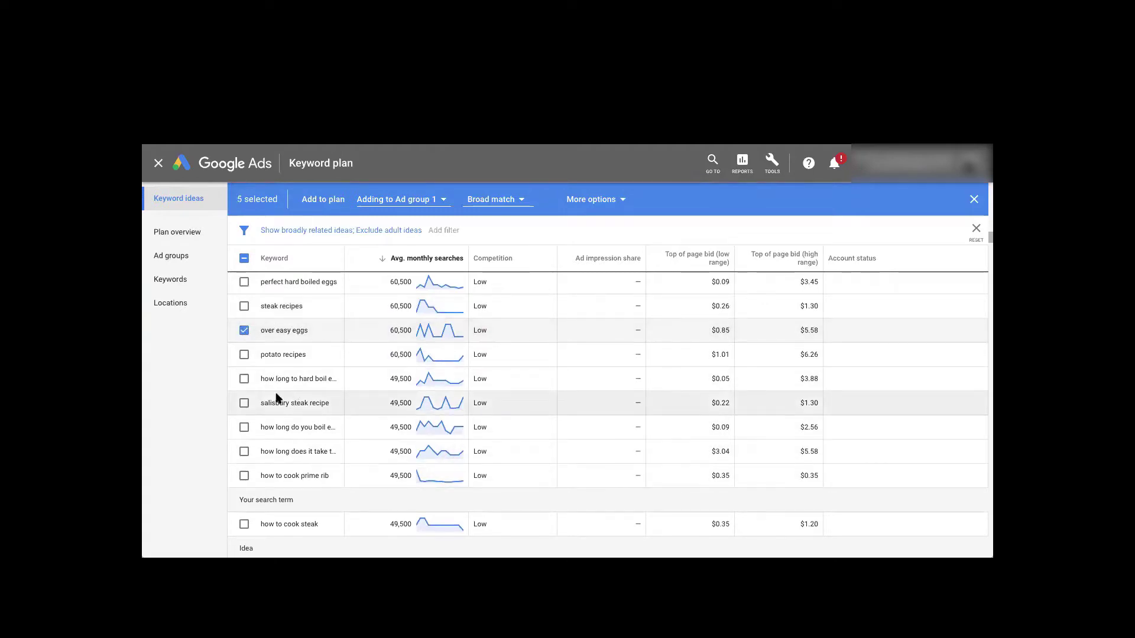
pyautogui.click(244, 380)
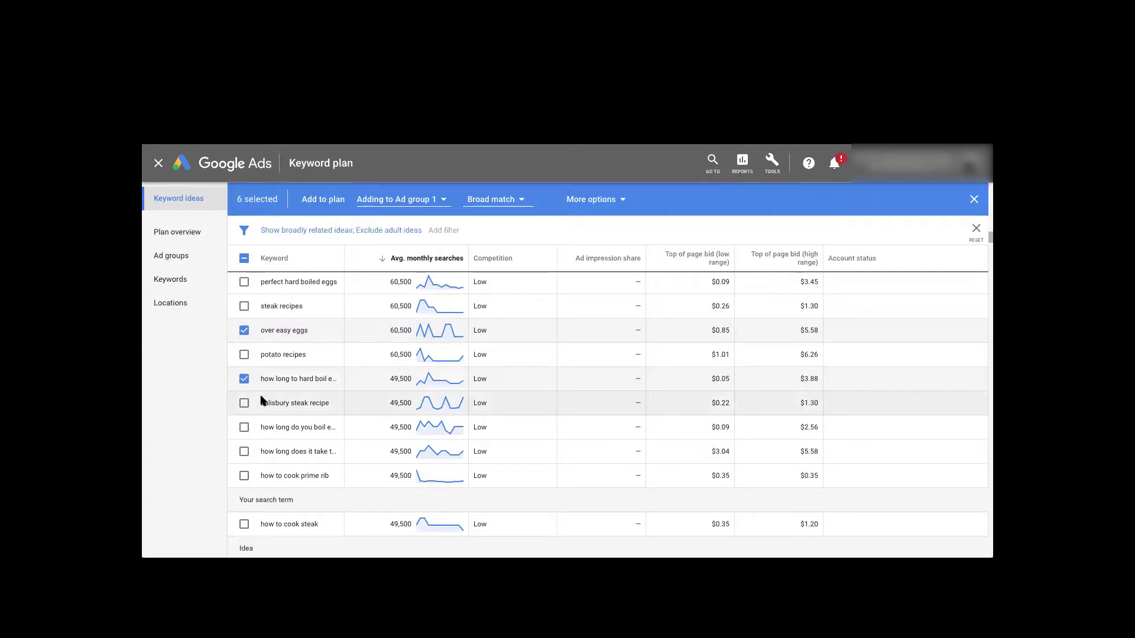
# Select the keyword idea "how to cook prime rib" and the search term "how to cook steak".
pyautogui.scroll(-3, 263, 402)
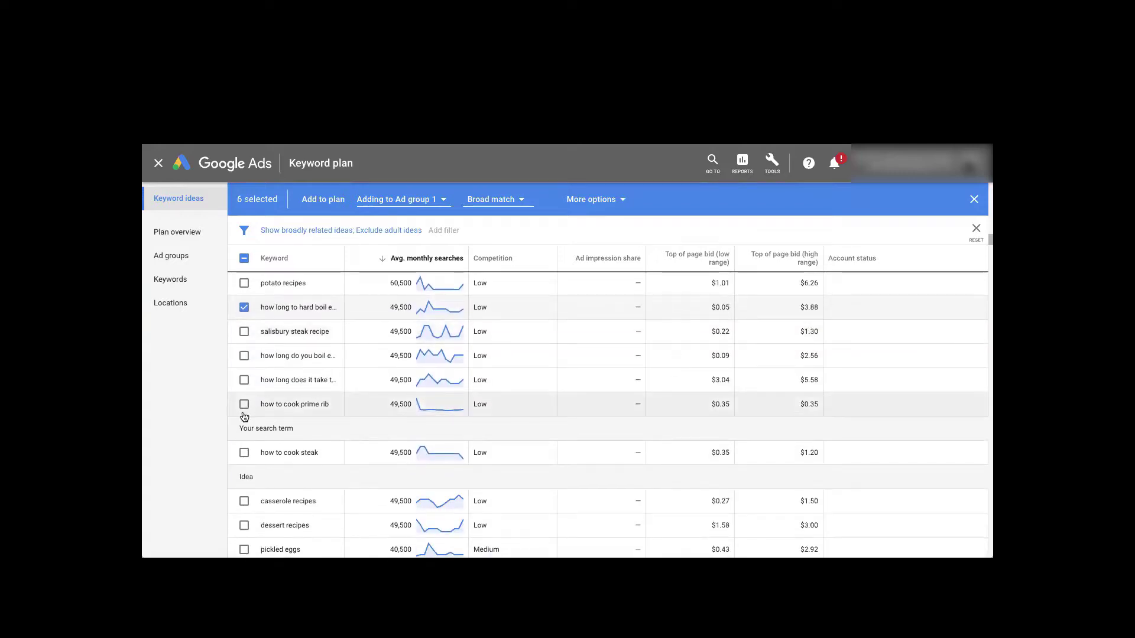
pyautogui.scroll(-2, 309, 467)
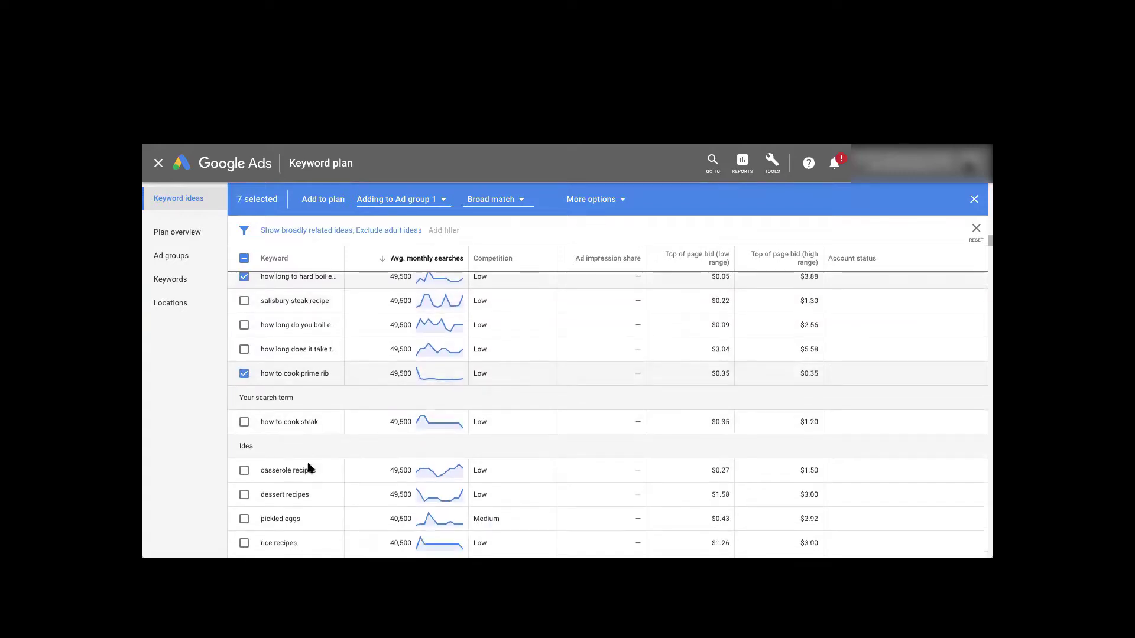
pyautogui.click(245, 333)
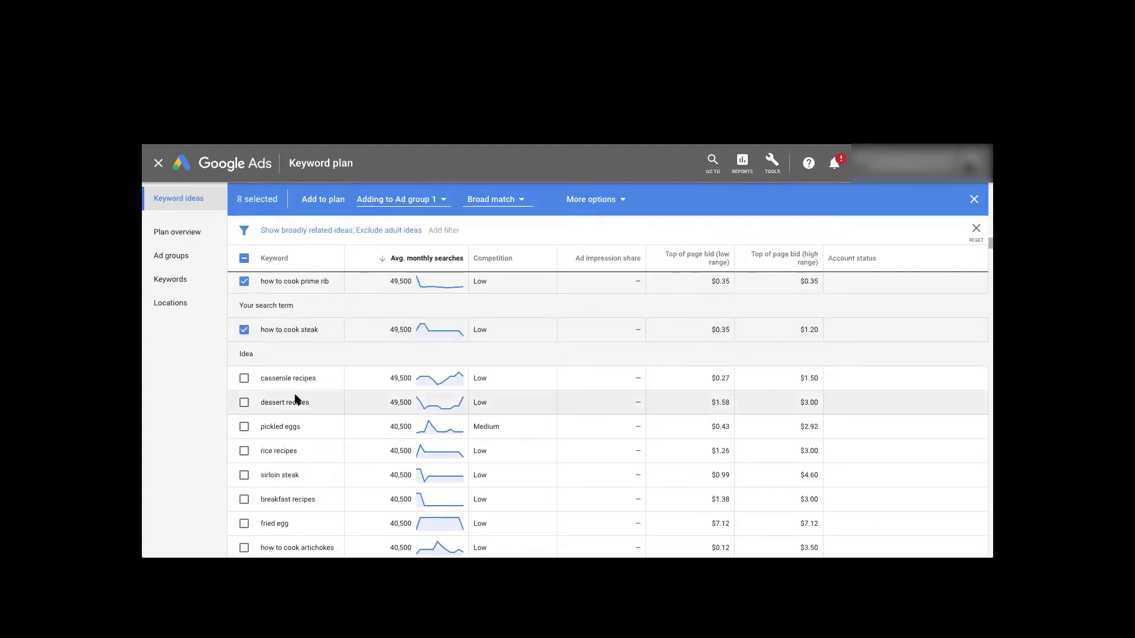
# Look through the keyword ideas with 40,500 and 33,100 monthly searches and select "how to cook artichokes".
pyautogui.scroll(-3, 306, 408)
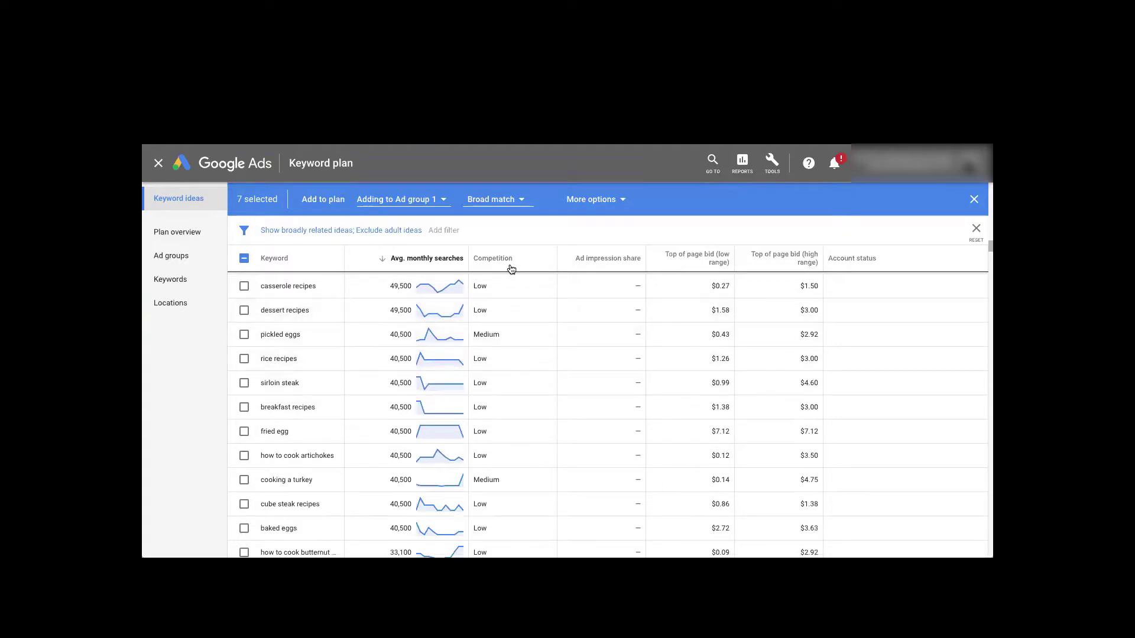
pyautogui.scroll(-1, 214, 409)
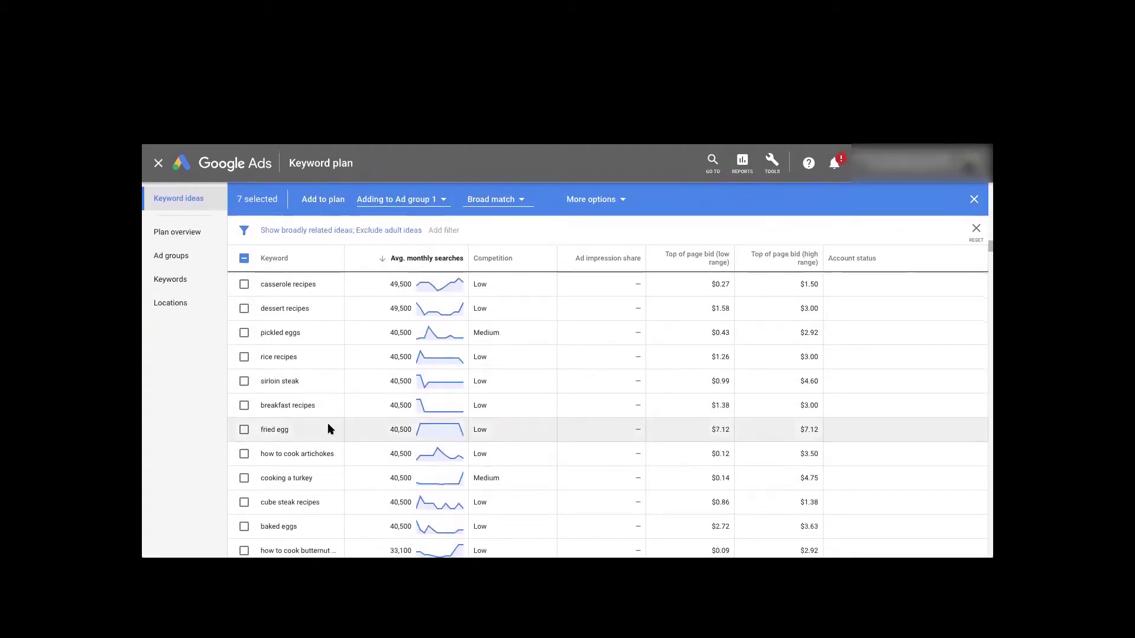
pyautogui.scroll(-2, 328, 423)
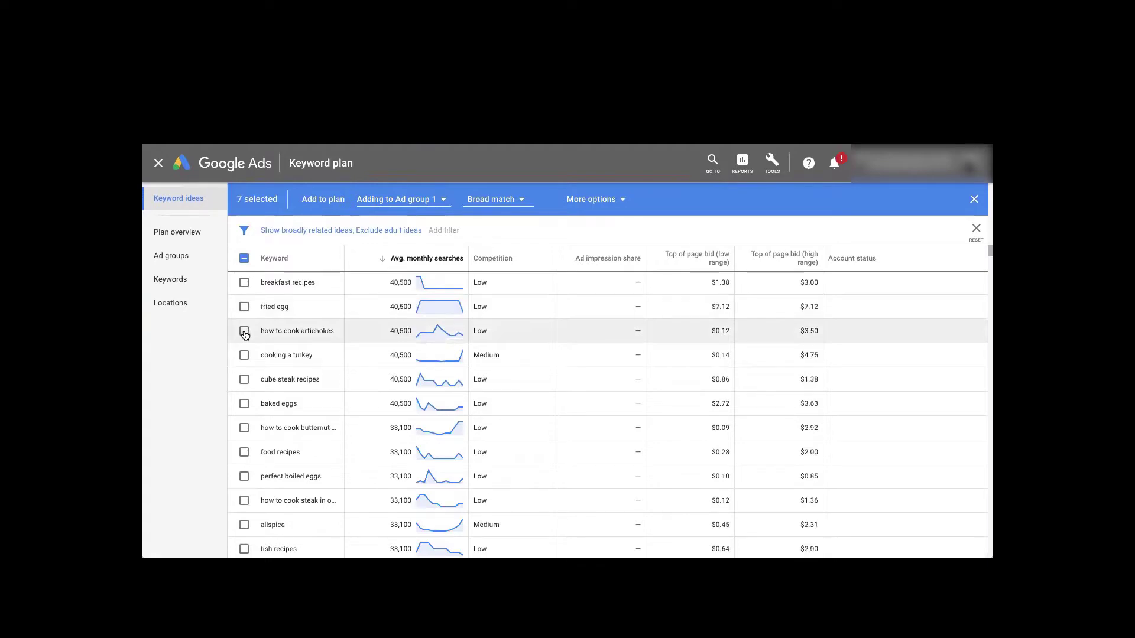
pyautogui.scroll(-2, 254, 398)
pyautogui.scroll(3, 266, 393)
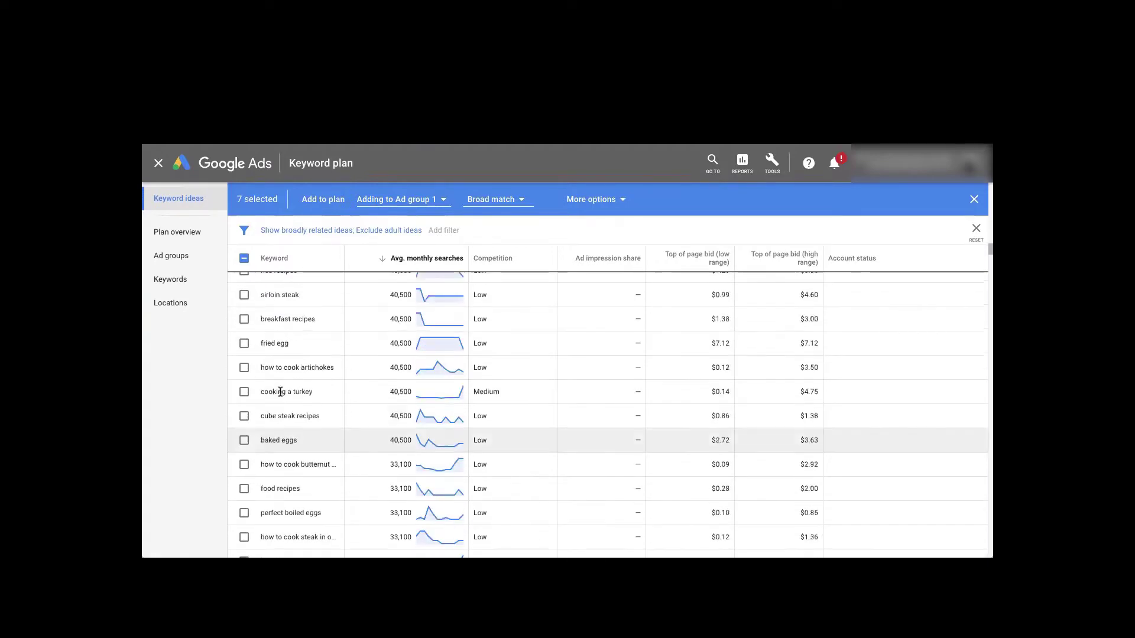
pyautogui.scroll(3, 253, 329)
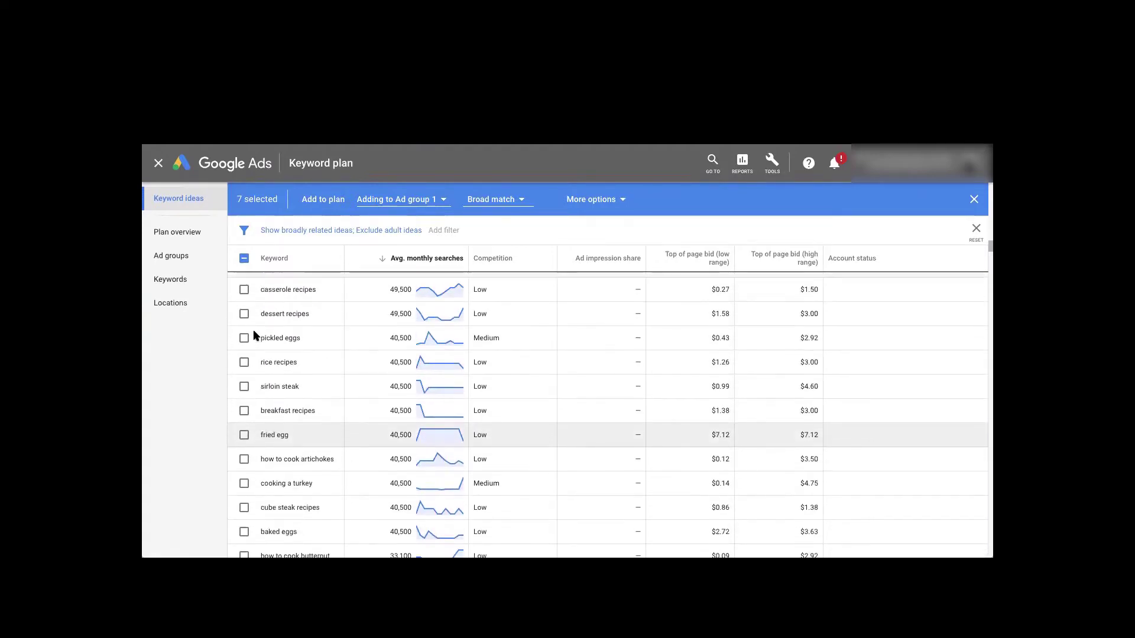
pyautogui.scroll(-2, 253, 332)
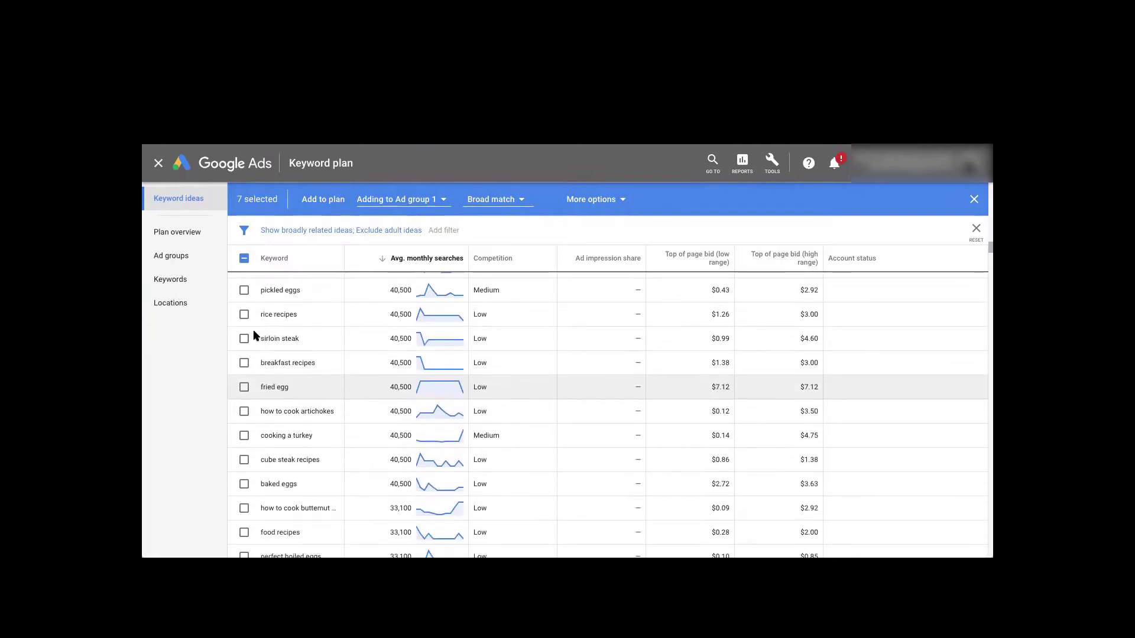
pyautogui.click(244, 412)
pyautogui.scroll(-3, 248, 451)
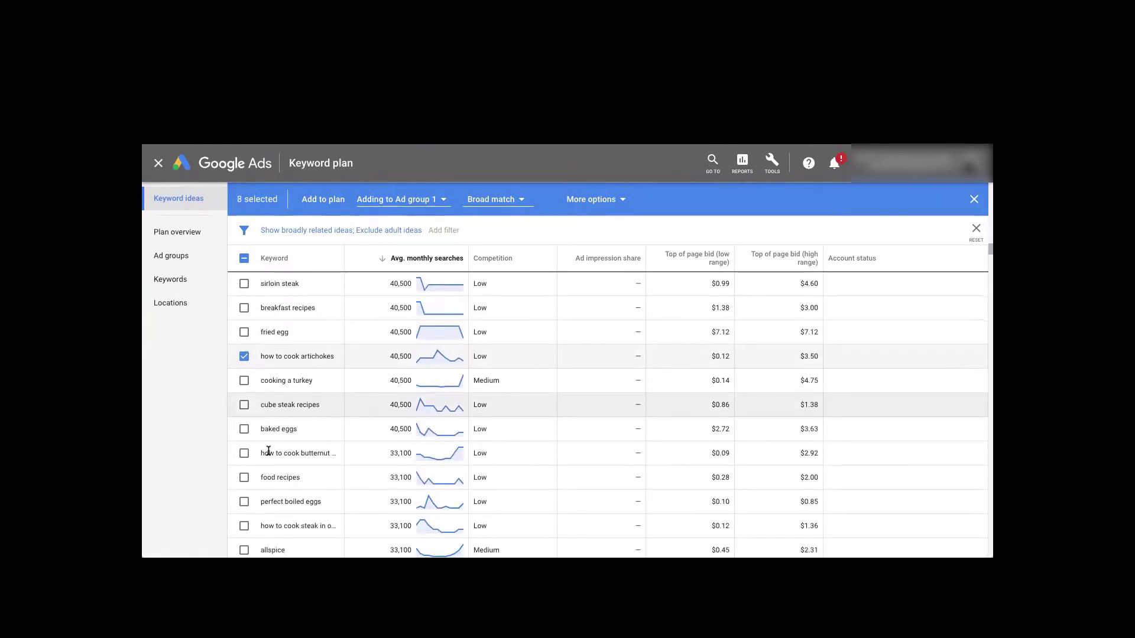
# Add "cube steak recipes" and the 33,100-search idea starting with "how to cook butternut" to the keyword selection.
pyautogui.scroll(-2, 268, 451)
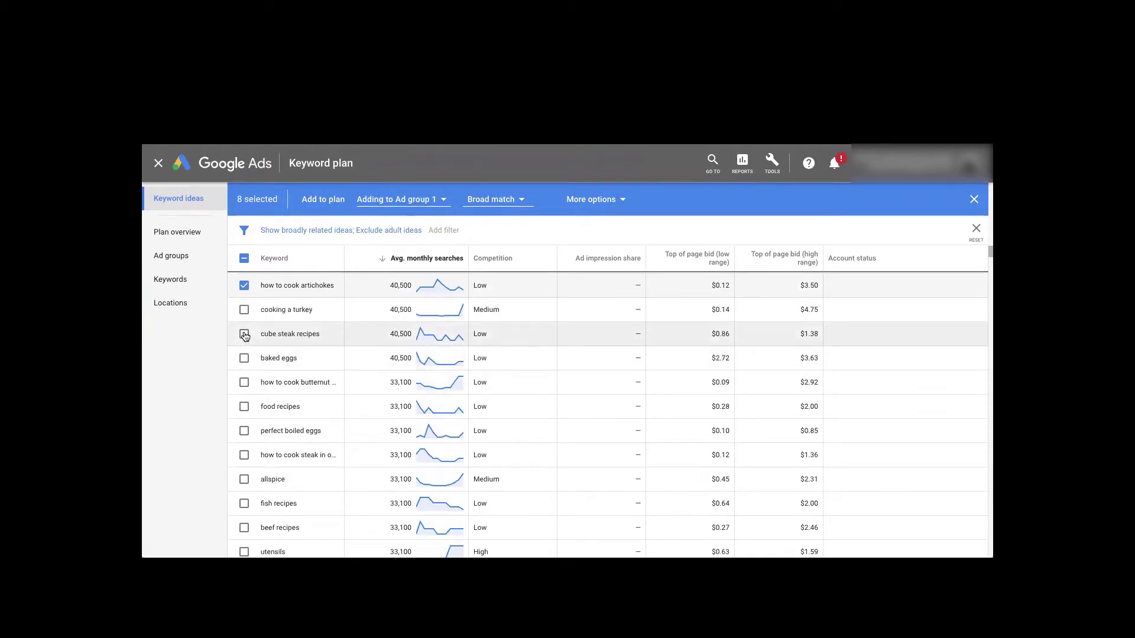
pyautogui.scroll(-2, 254, 378)
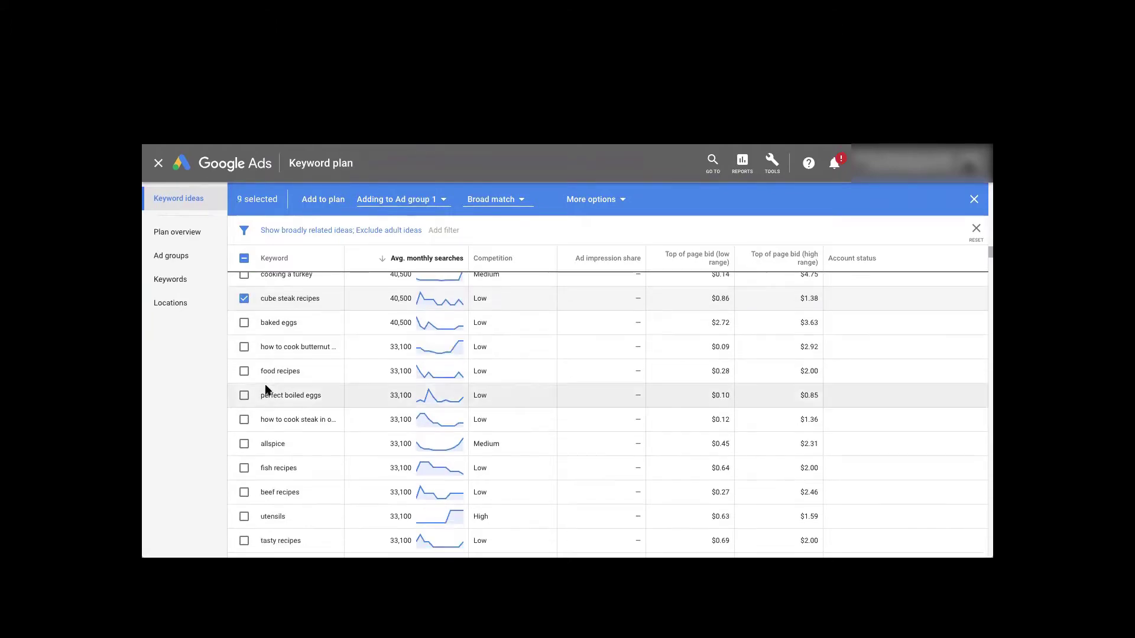
pyautogui.click(246, 348)
pyautogui.scroll(-3, 255, 377)
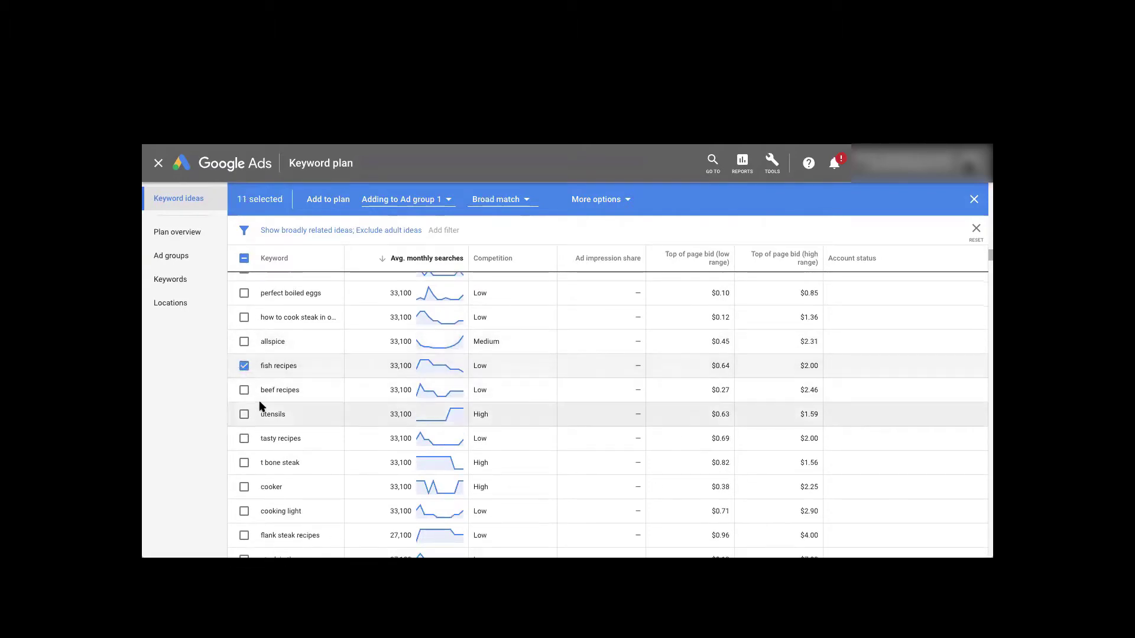
pyautogui.scroll(-1, 258, 406)
pyautogui.click(244, 346)
pyautogui.scroll(-3, 251, 385)
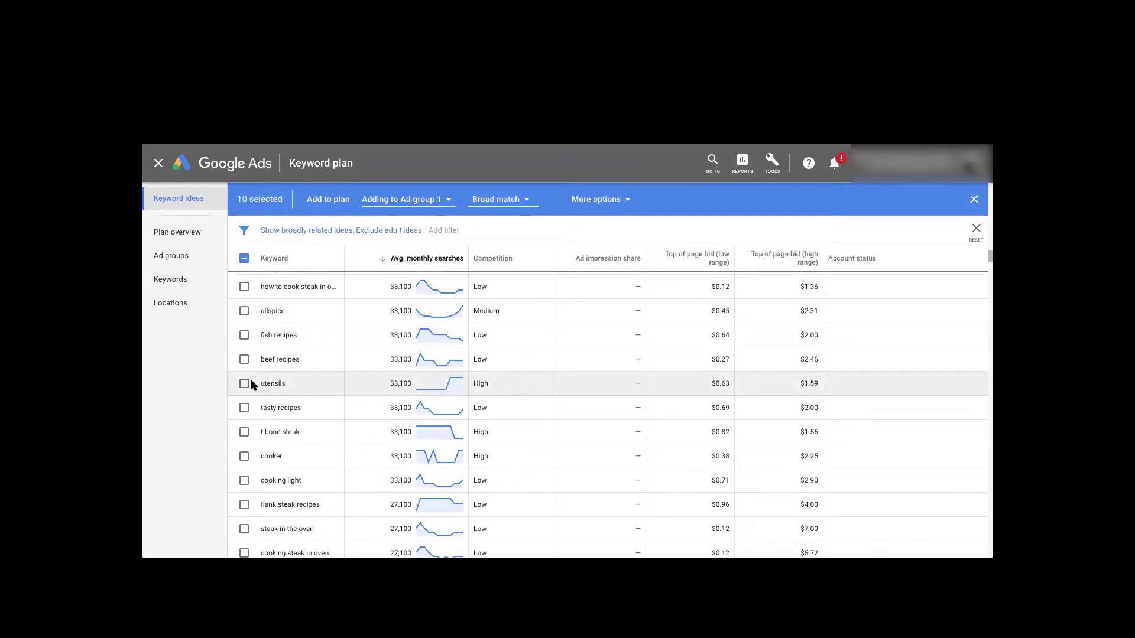
pyautogui.scroll(3, 252, 384)
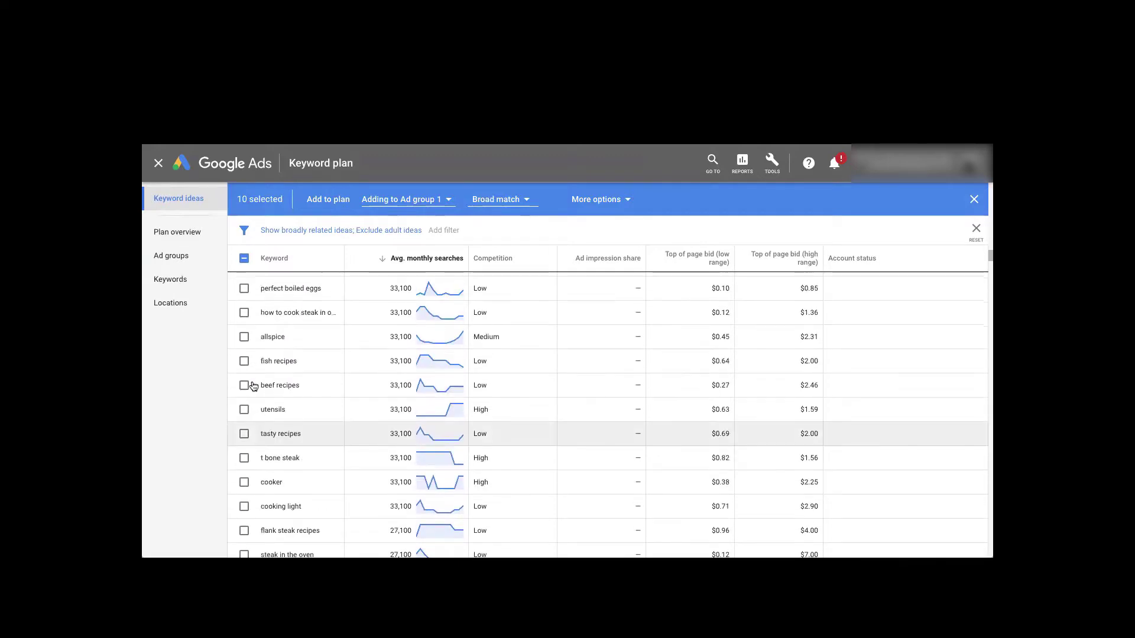
pyautogui.scroll(3, 245, 355)
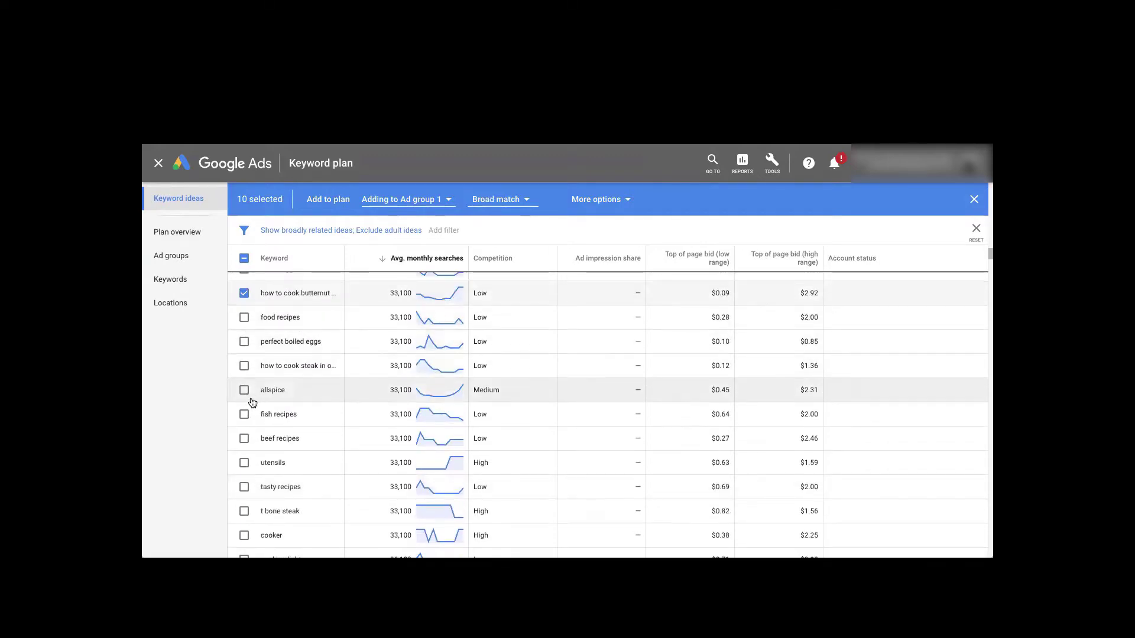
# Select the 27,100-search keyword ideas "cooking steak in oven" and "cooking classes".
pyautogui.scroll(-4, 249, 398)
pyautogui.scroll(-3, 249, 398)
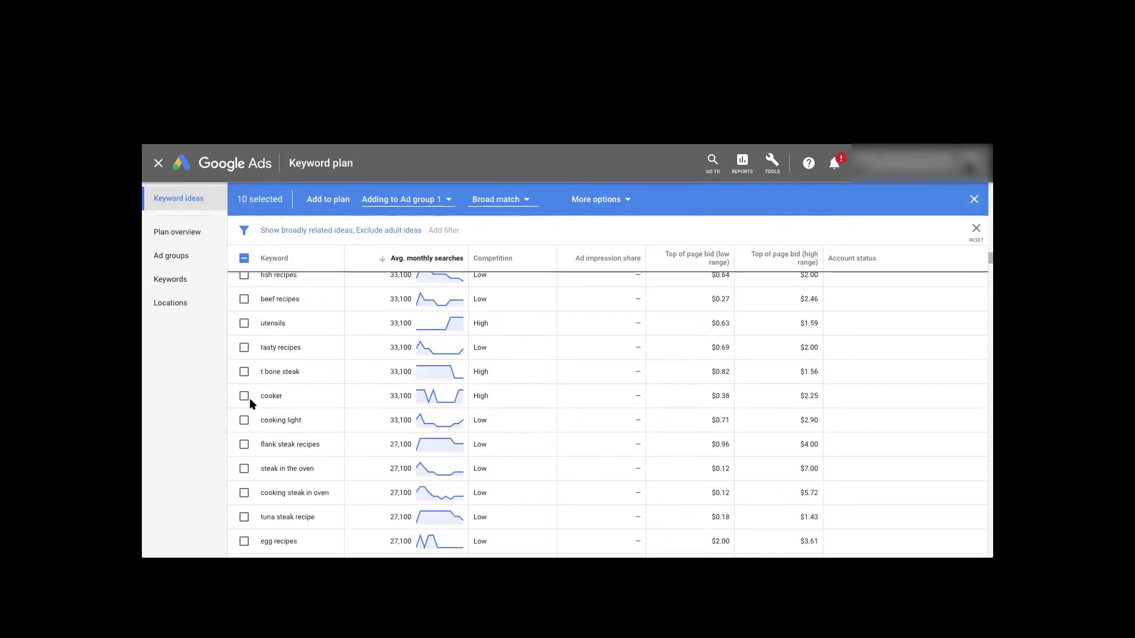
pyautogui.scroll(-3, 270, 432)
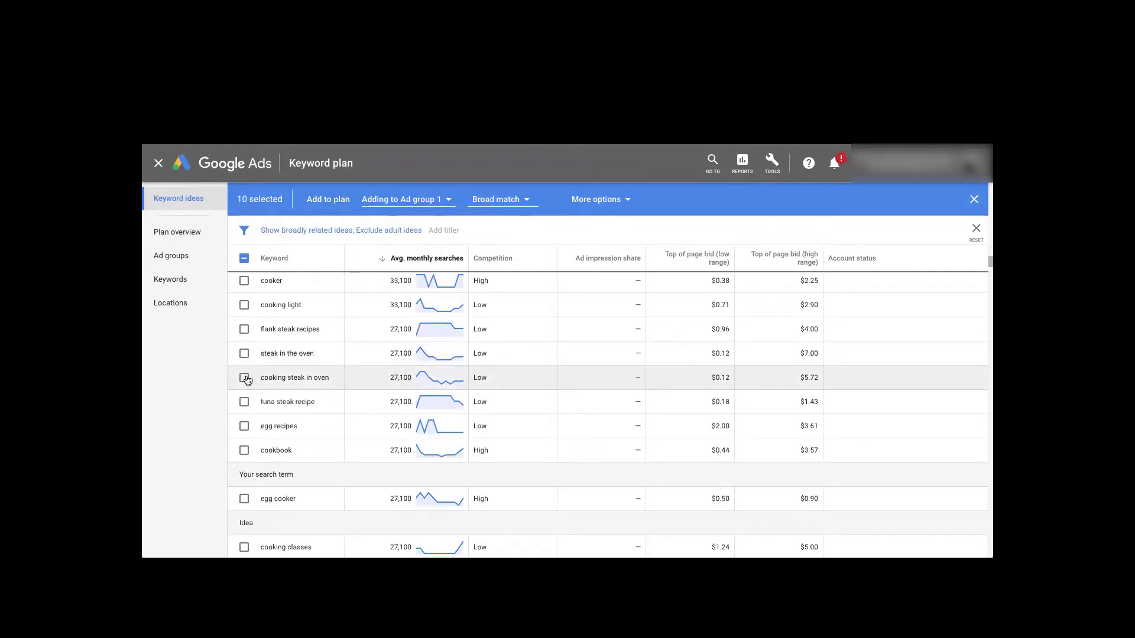
pyautogui.scroll(-5, 251, 394)
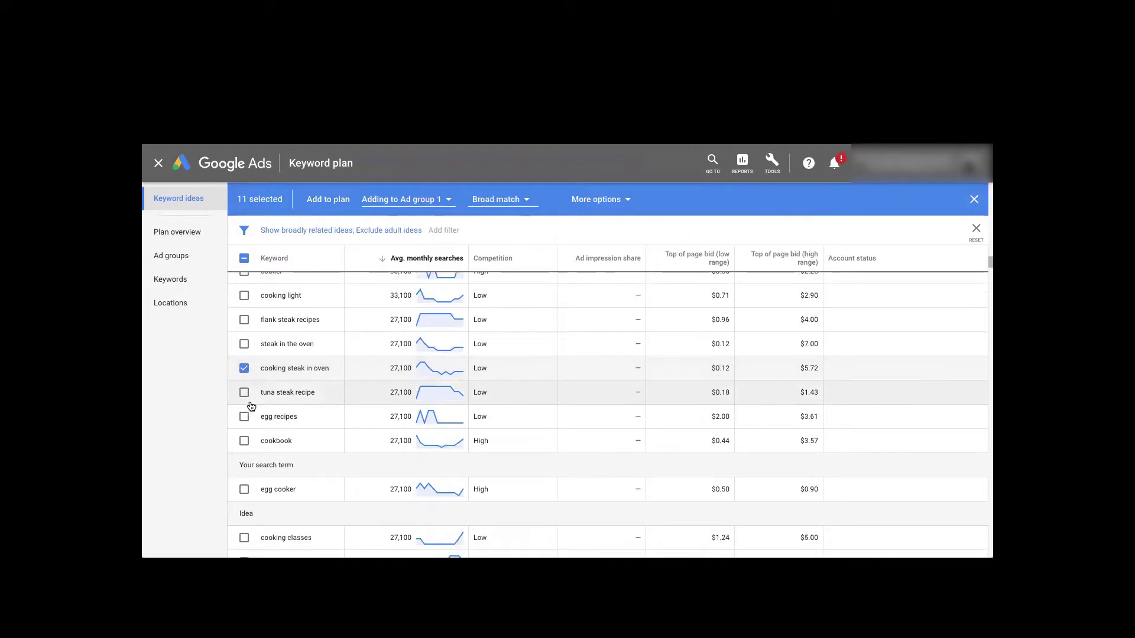
pyautogui.scroll(-3, 250, 405)
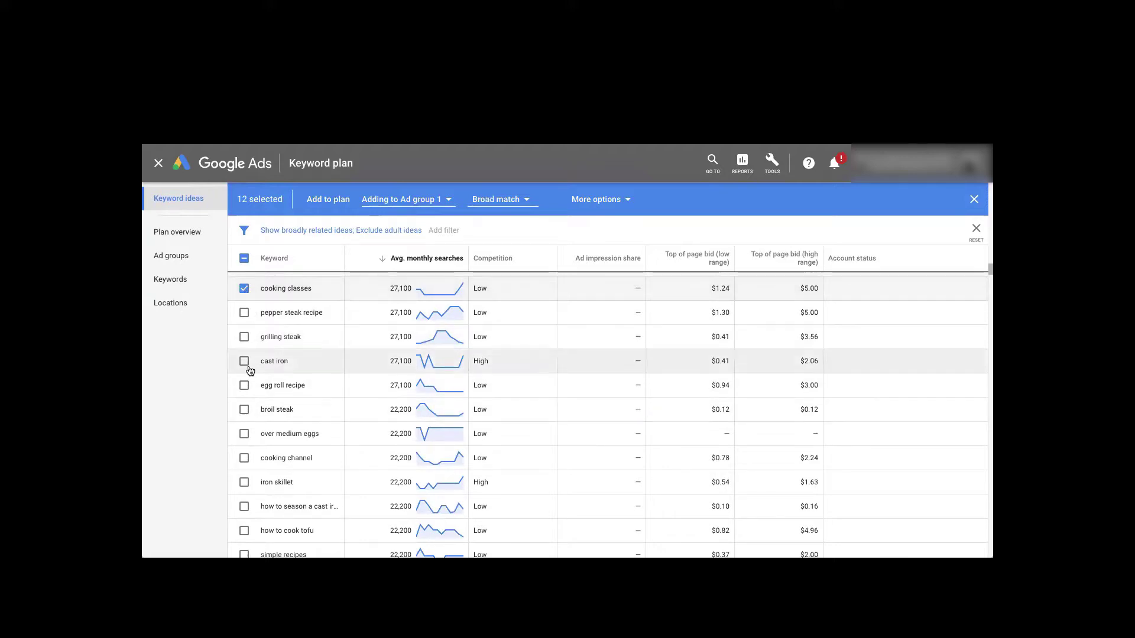
# Select the 22,200-search idea starting with "how to season a cast" and the idea "how to cook chicken".
pyautogui.scroll(-1, 273, 415)
pyautogui.scroll(-3, 273, 416)
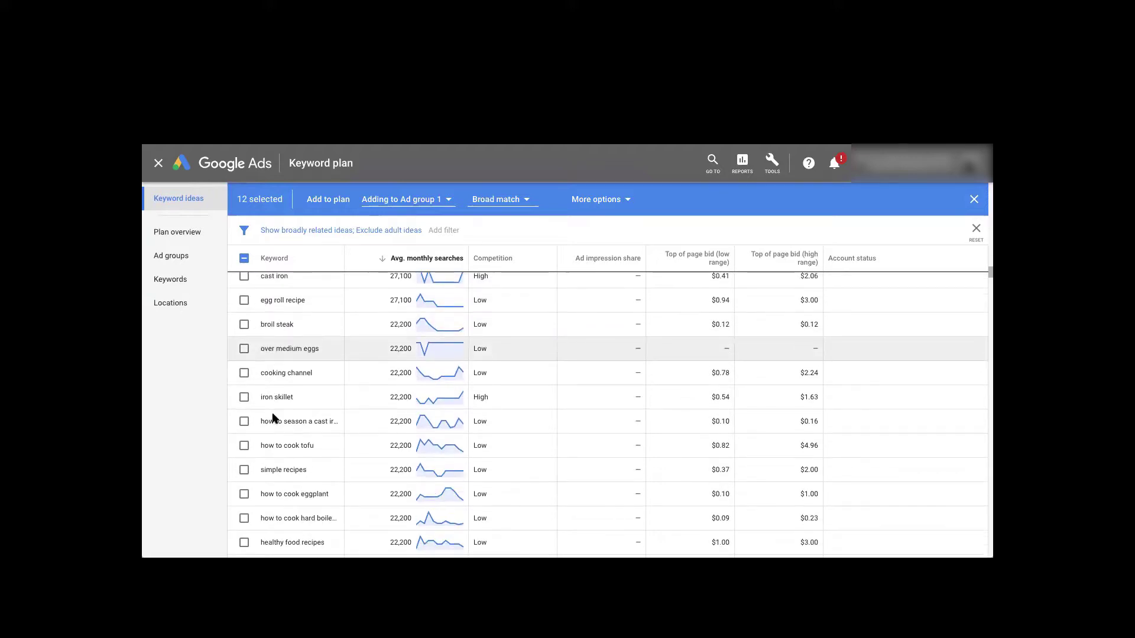
pyautogui.scroll(-2, 273, 417)
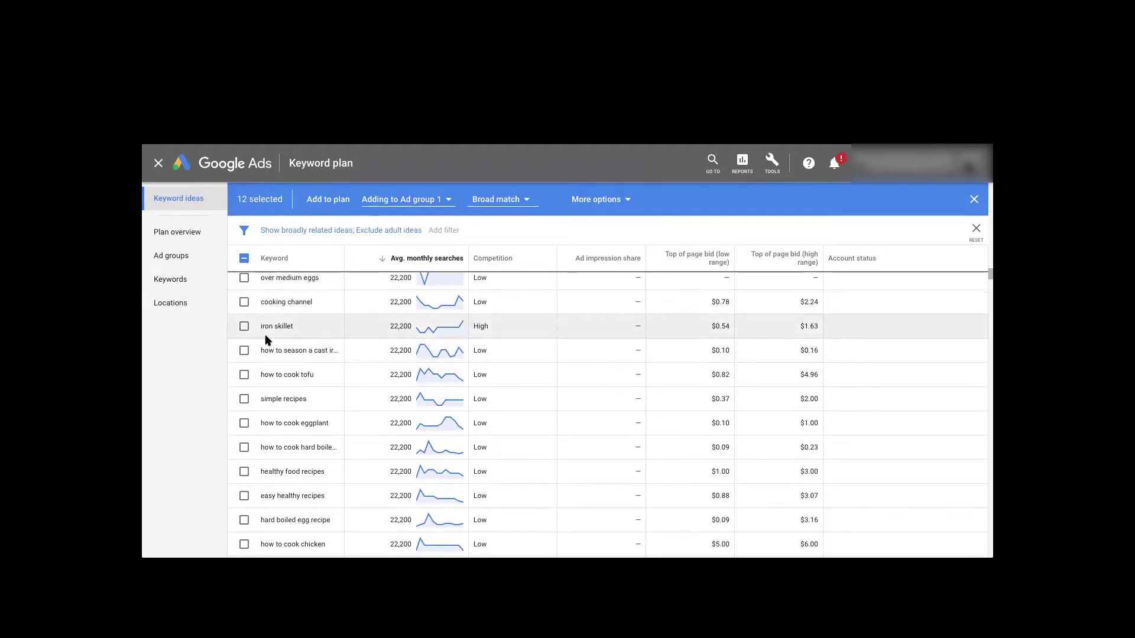
pyautogui.scroll(-2, 246, 397)
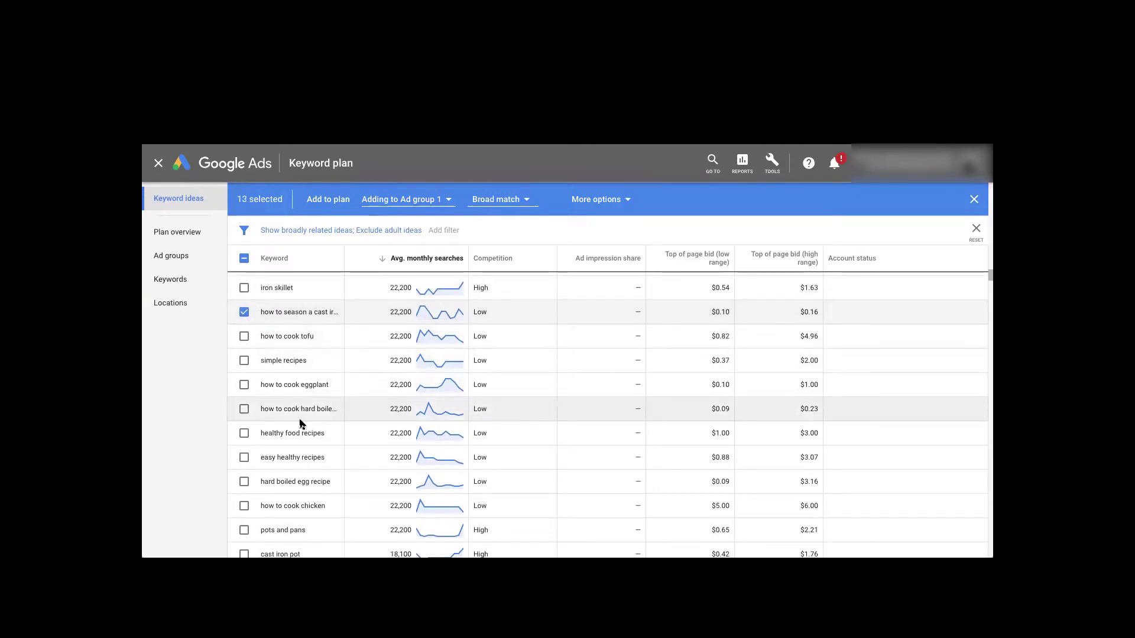
pyautogui.scroll(-3, 300, 423)
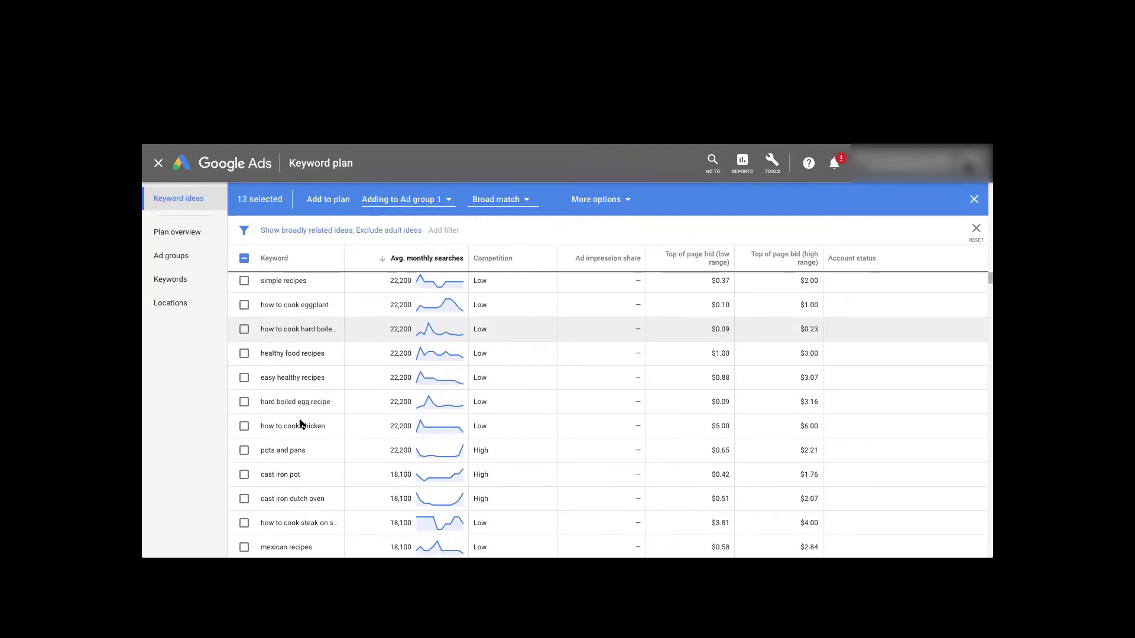
pyautogui.scroll(-3, 266, 412)
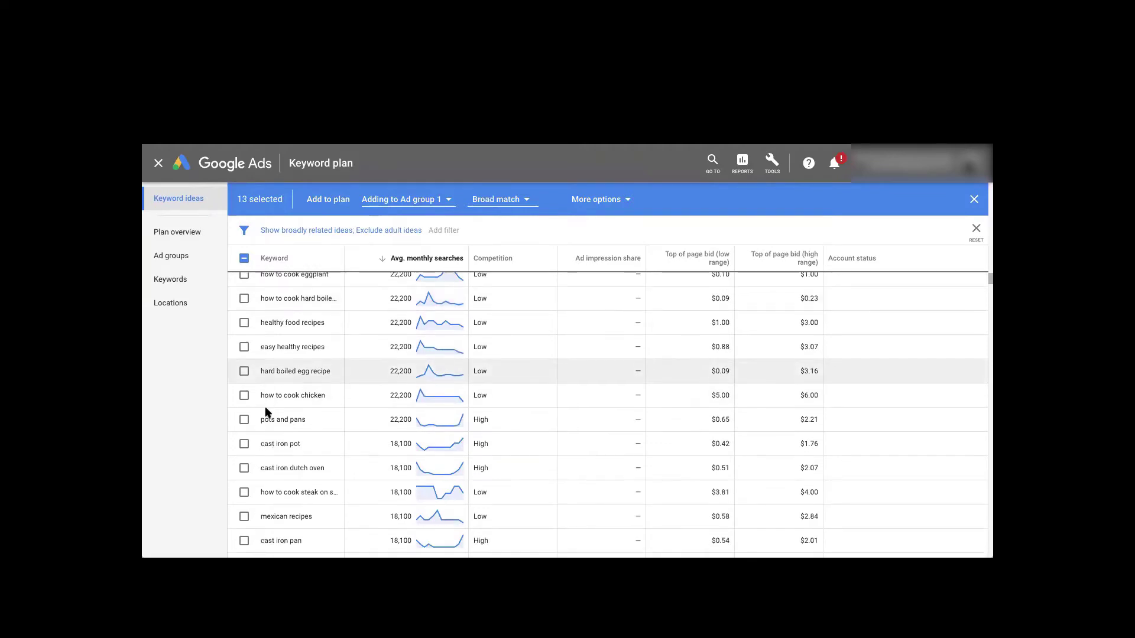
pyautogui.scroll(-1, 265, 412)
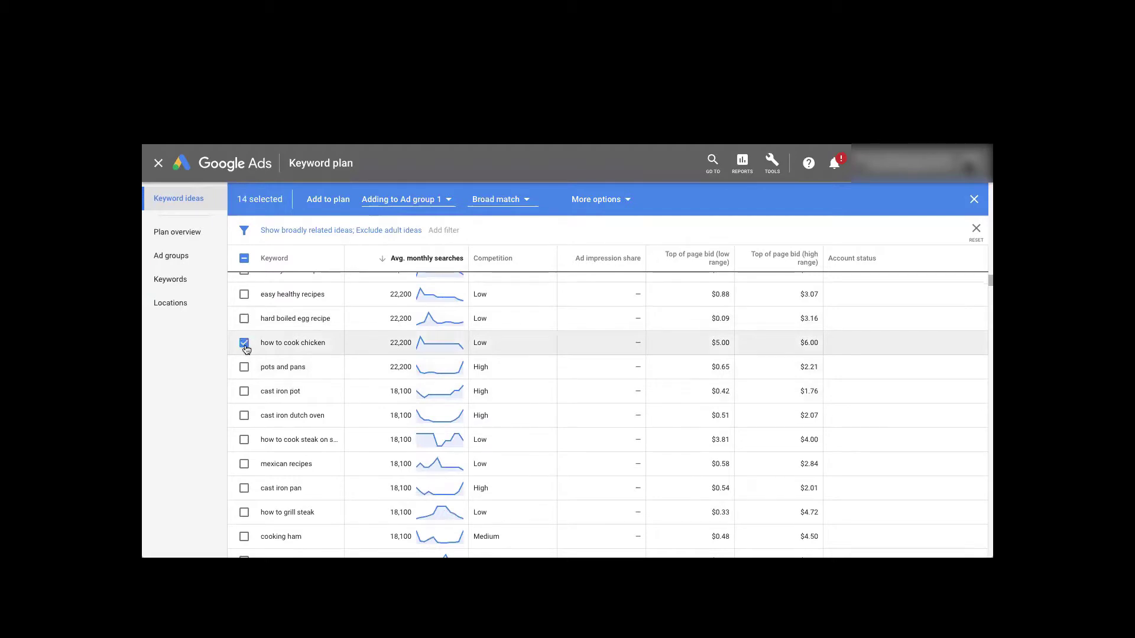
# Extend the selection with the 18,100-search ideas "how to grill steak" and "cooking corn on the cob".
pyautogui.scroll(-2, 265, 409)
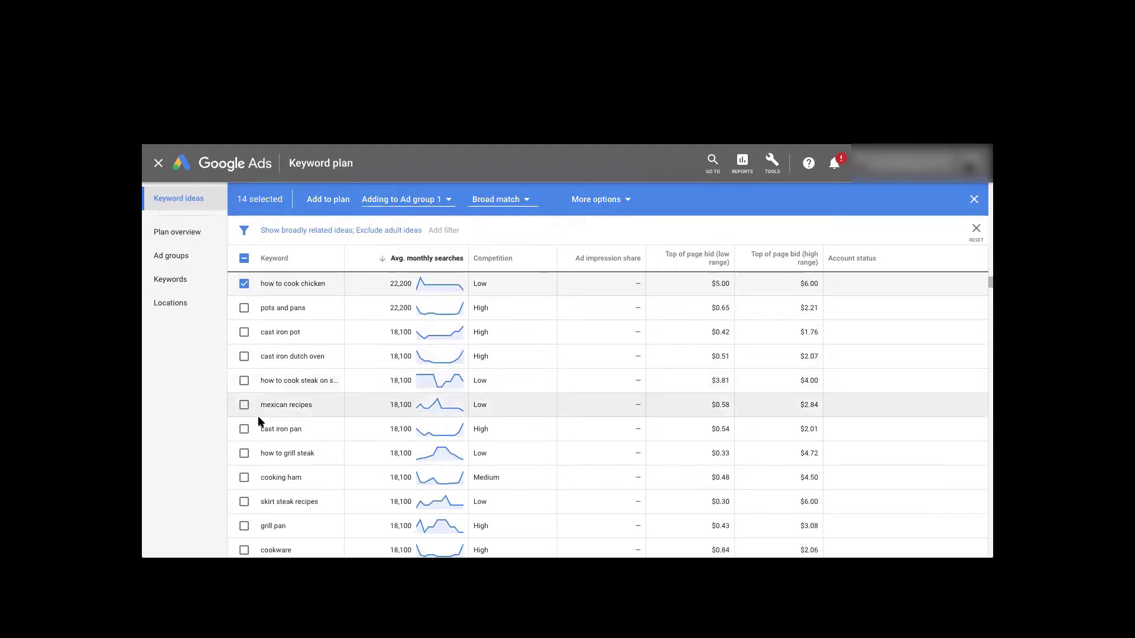
pyautogui.scroll(-1, 258, 422)
pyautogui.scroll(-1, 259, 414)
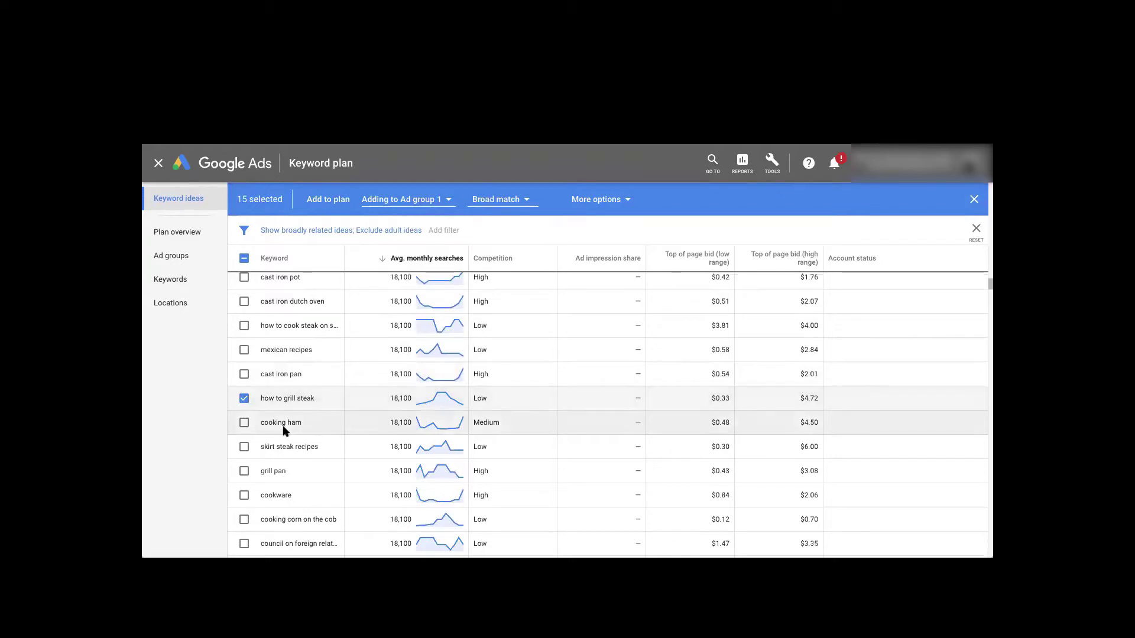
pyautogui.scroll(-4, 283, 430)
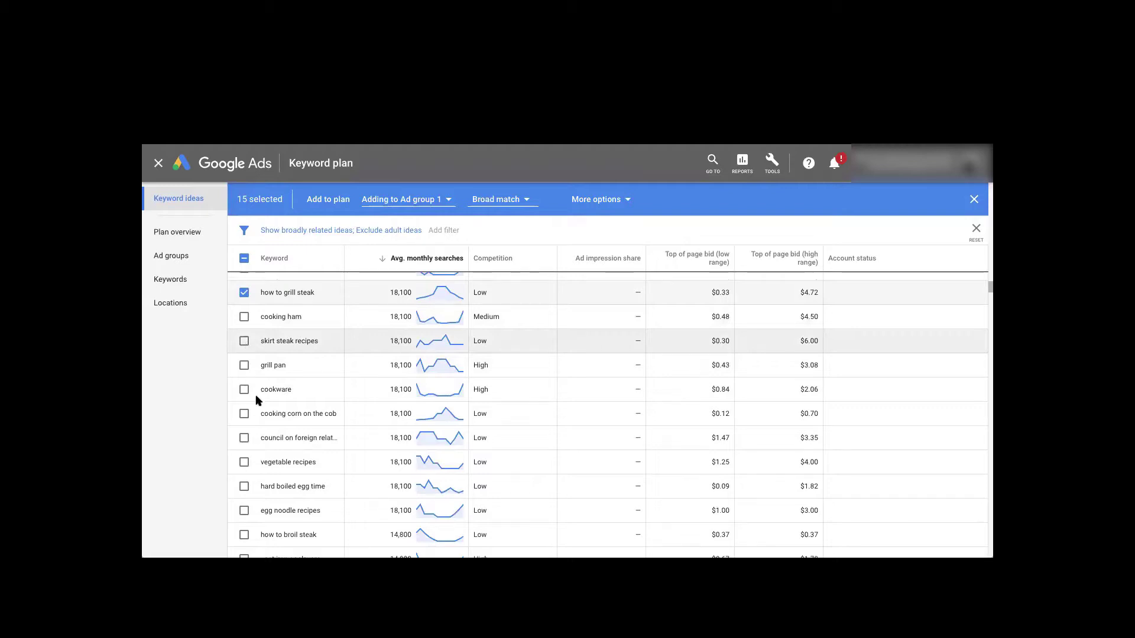
pyautogui.click(244, 413)
# Go through the 18,100- and 14,800-search ideas and select one more keyword just above "kitchen utensils".
pyautogui.scroll(-2, 264, 453)
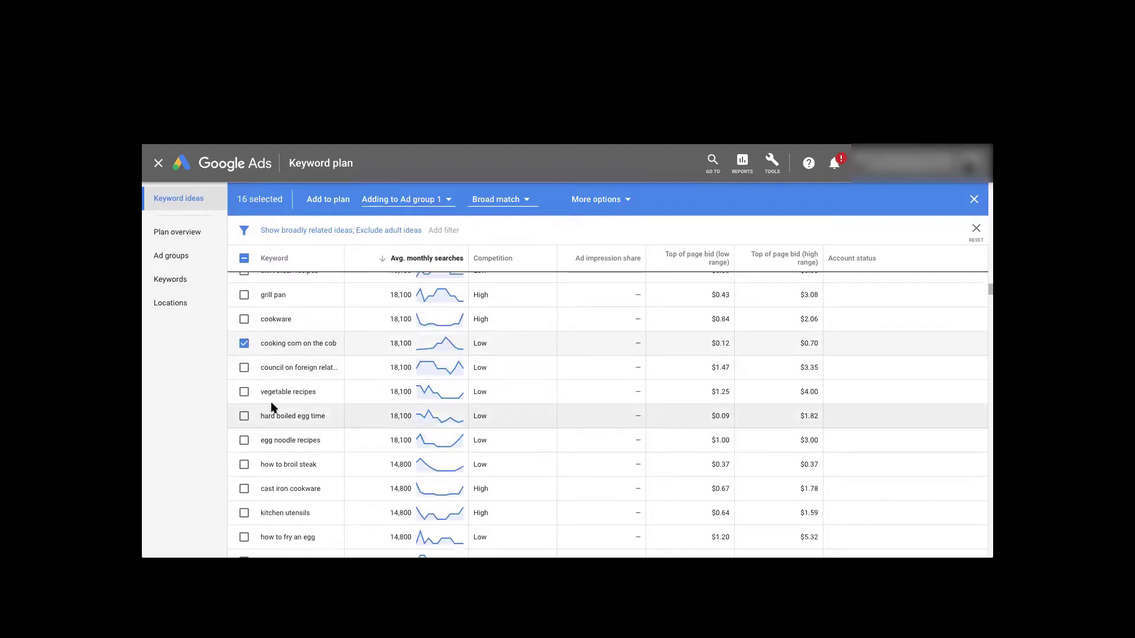
pyautogui.scroll(-3, 269, 405)
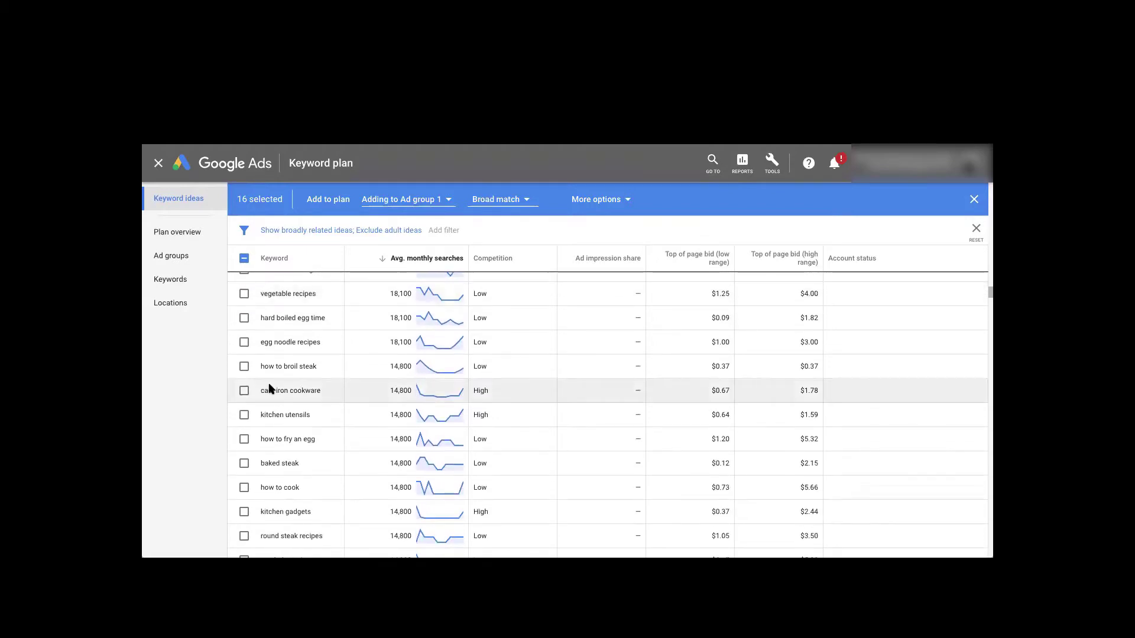
pyautogui.scroll(-2, 268, 396)
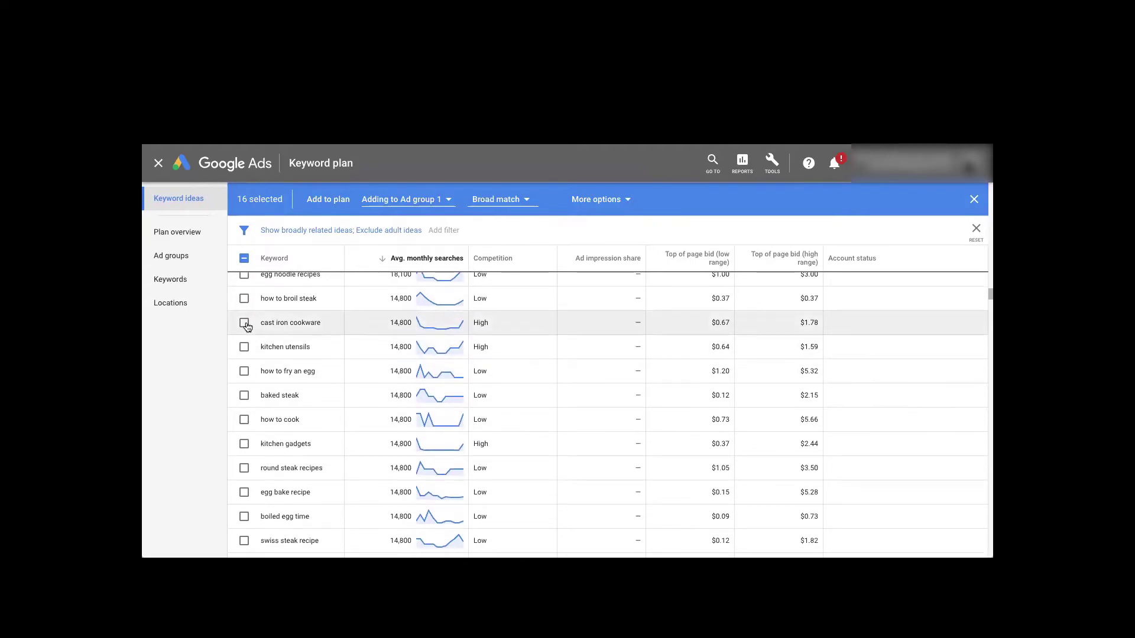
pyautogui.scroll(-3, 271, 410)
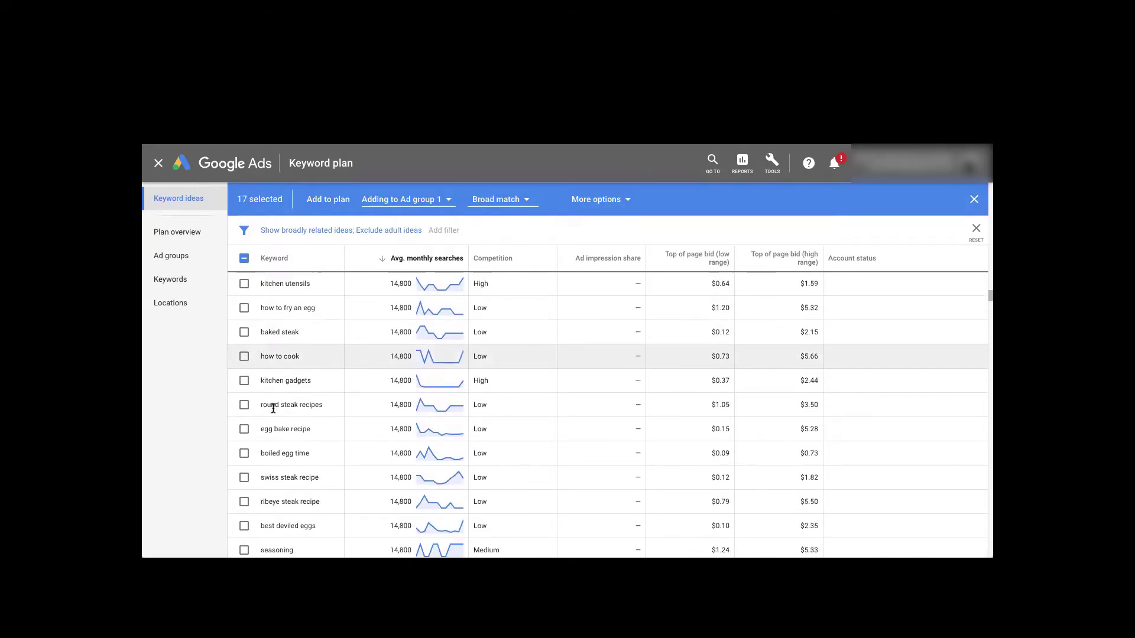
# Review the remaining keyword ideas with 14,800 monthly searches and select "how to make boiled eggs".
pyautogui.scroll(-2, 272, 411)
pyautogui.scroll(-6, 273, 411)
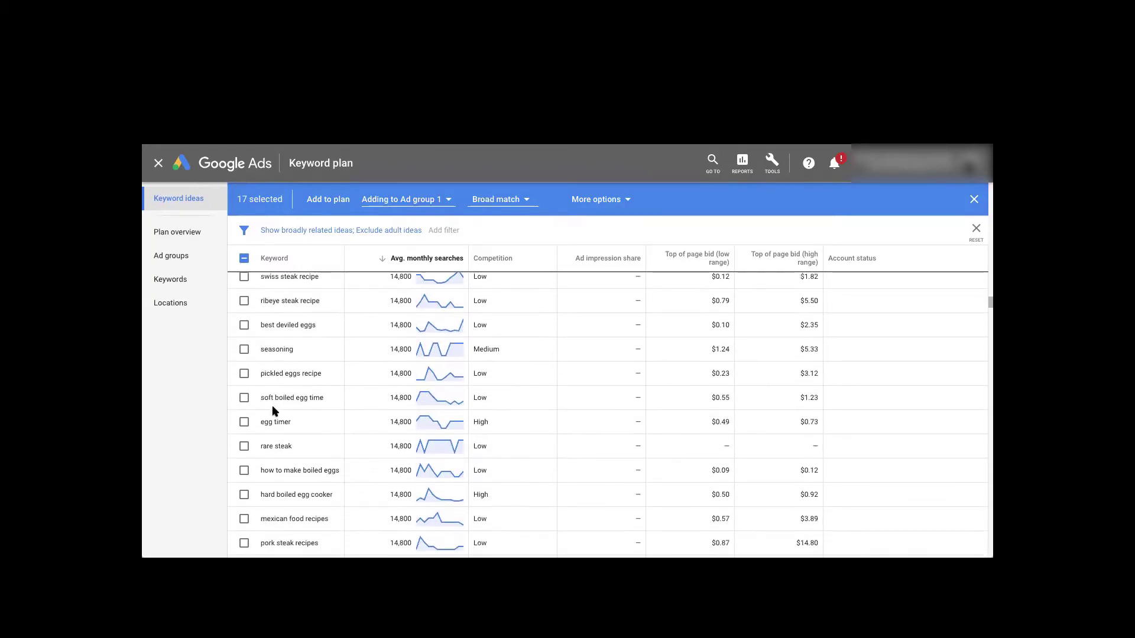
pyautogui.scroll(-1, 272, 405)
pyautogui.scroll(-5, 263, 406)
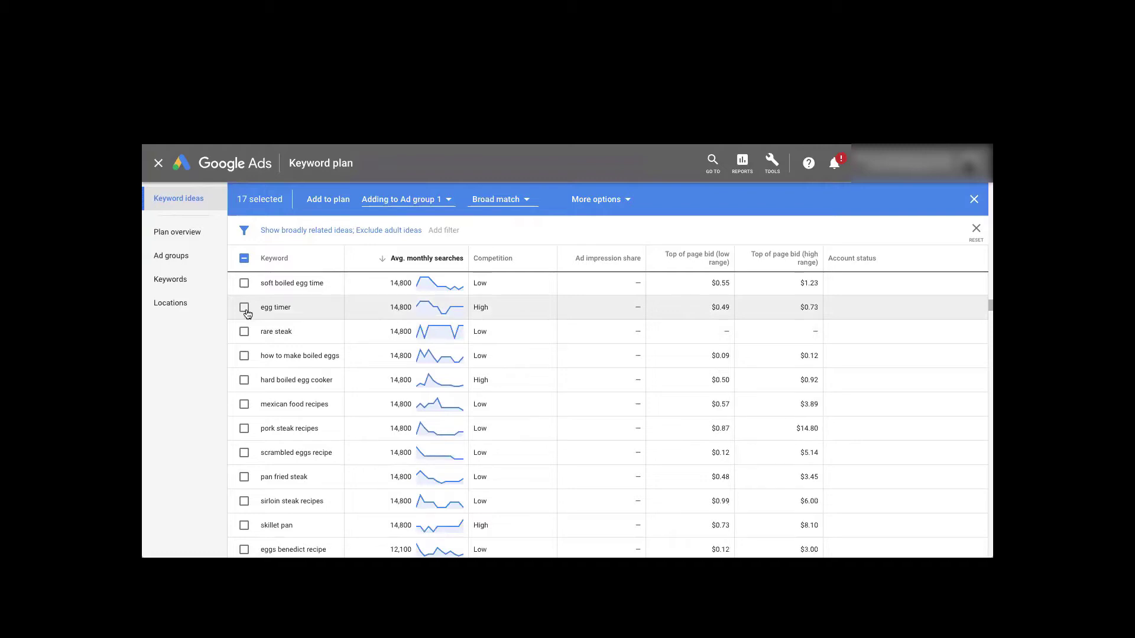
pyautogui.scroll(-1, 245, 356)
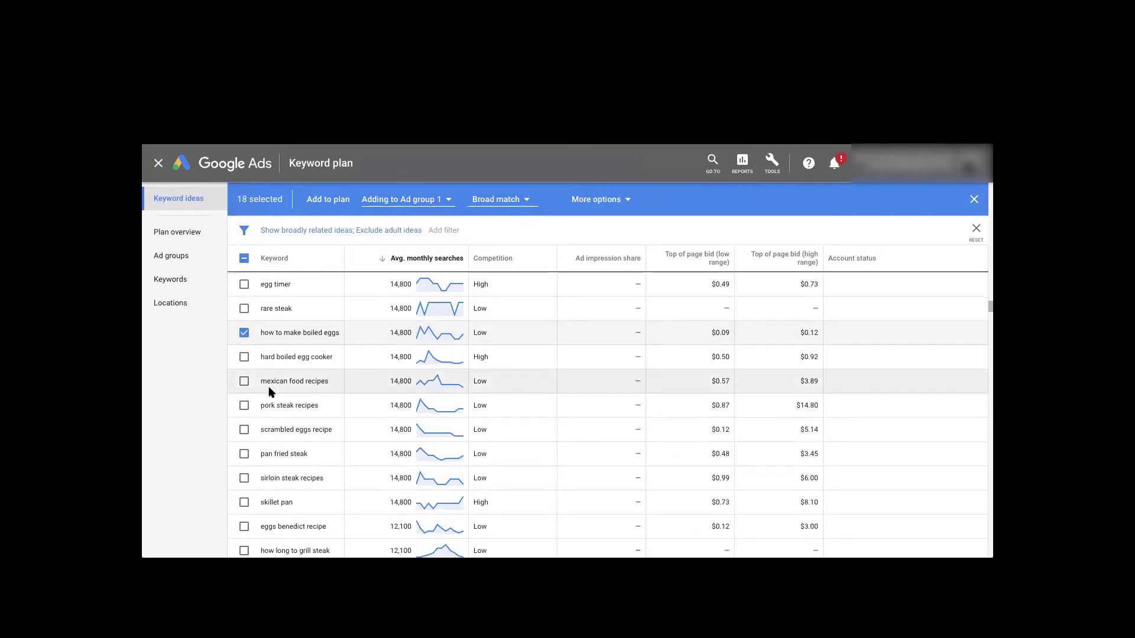
# Add "pan fried steak" and "eggs benedict recipe" to the selected keyword ideas.
pyautogui.scroll(-1, 267, 388)
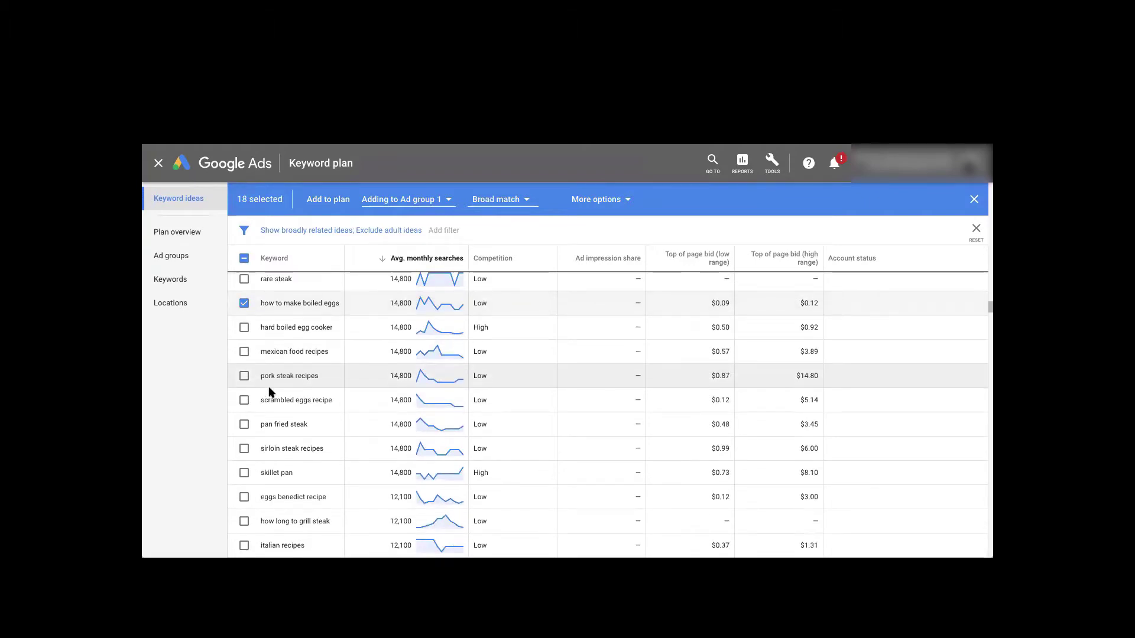
pyautogui.scroll(-1, 268, 392)
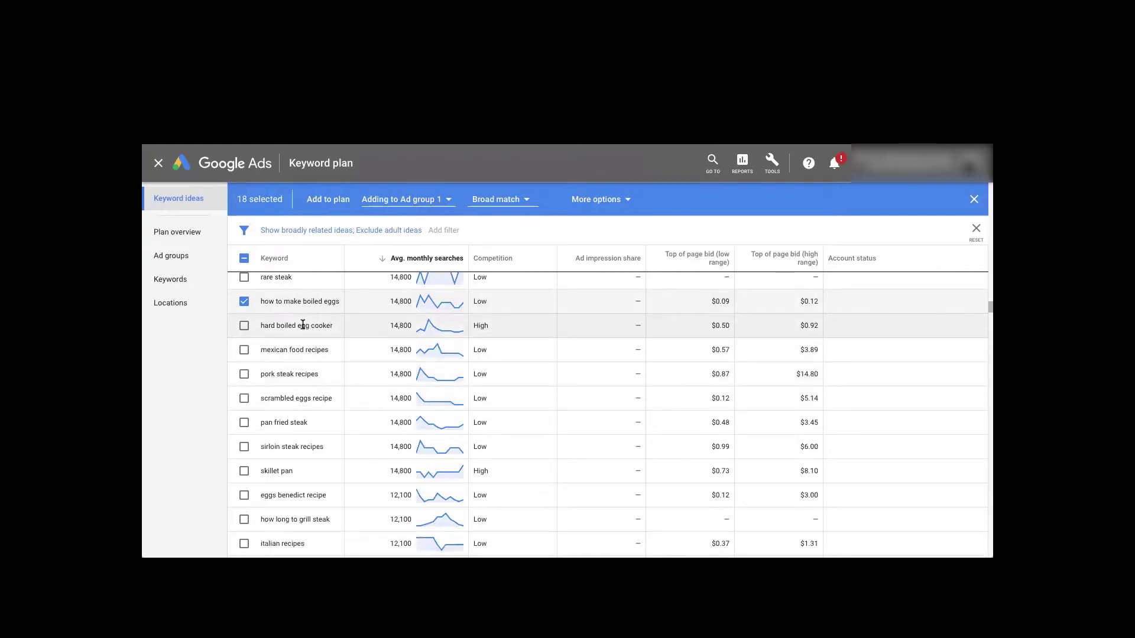
pyautogui.scroll(-2, 280, 395)
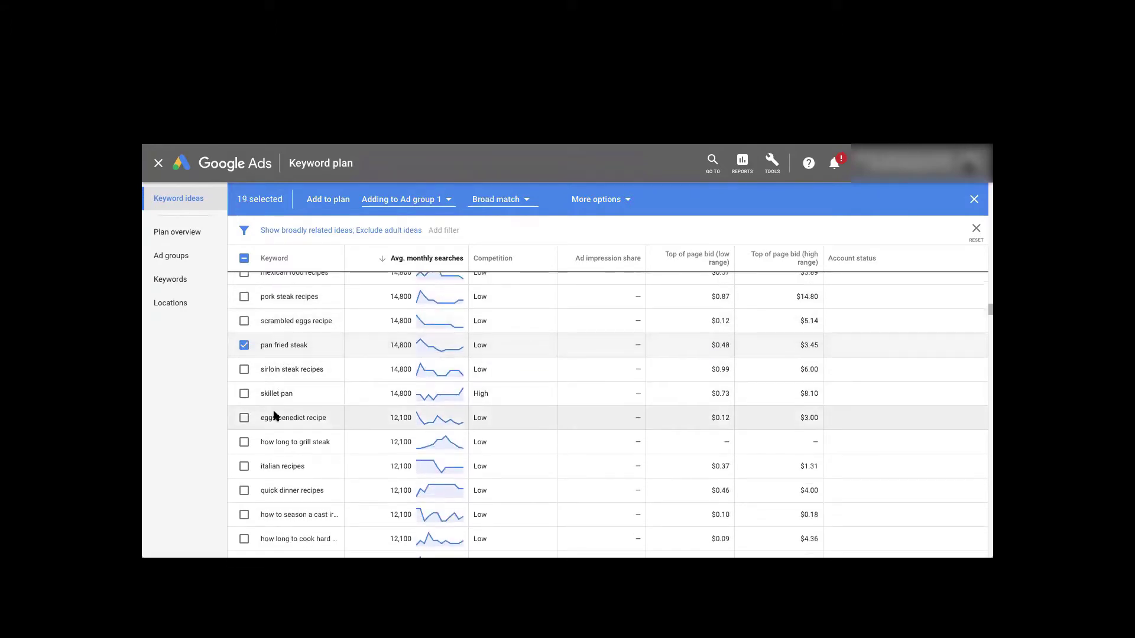
pyautogui.scroll(-1, 273, 417)
pyautogui.scroll(-2, 274, 418)
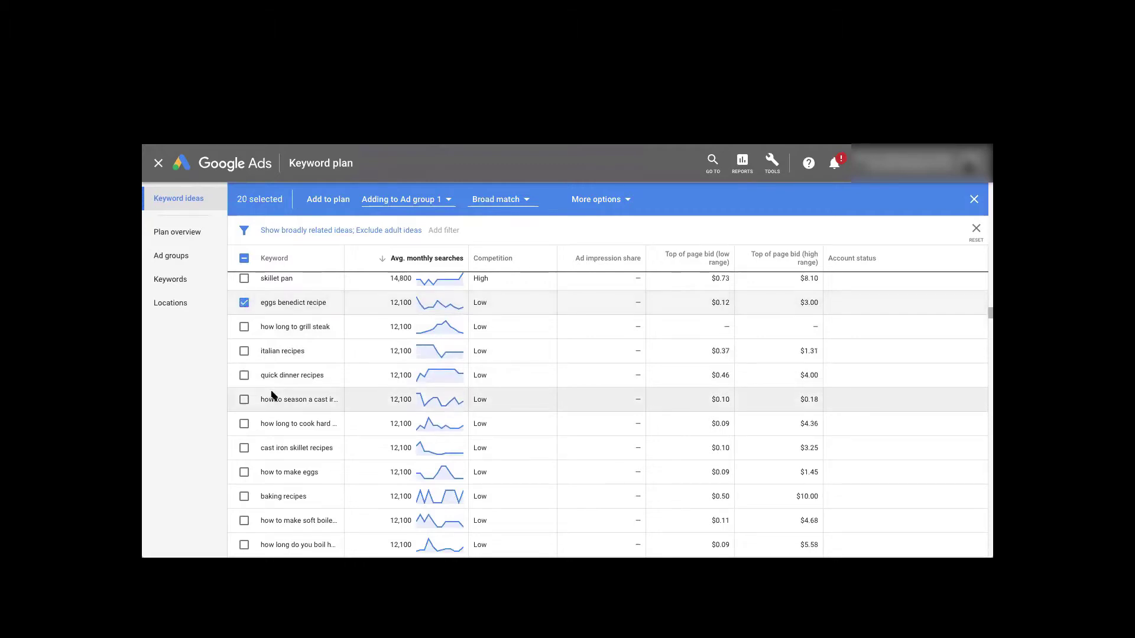
# Select the 12,100-search idea starting with "how long to cook hard", plus "cast iron skillet recipes" and "chinese recipes".
pyautogui.scroll(-2, 254, 389)
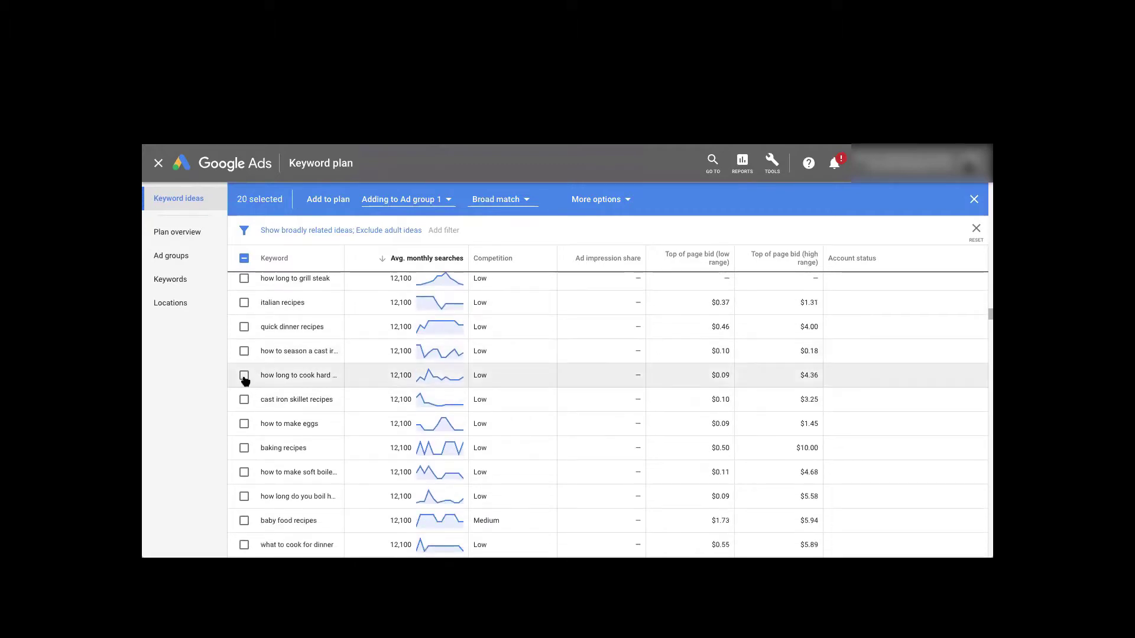
pyautogui.scroll(-2, 284, 414)
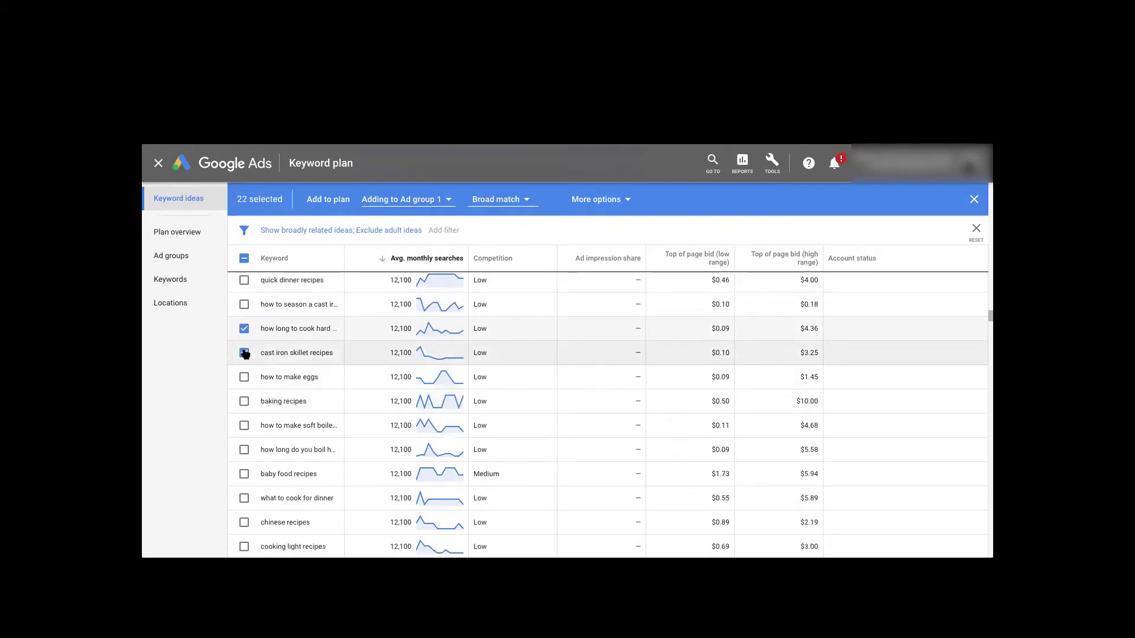
pyautogui.scroll(-5, 272, 421)
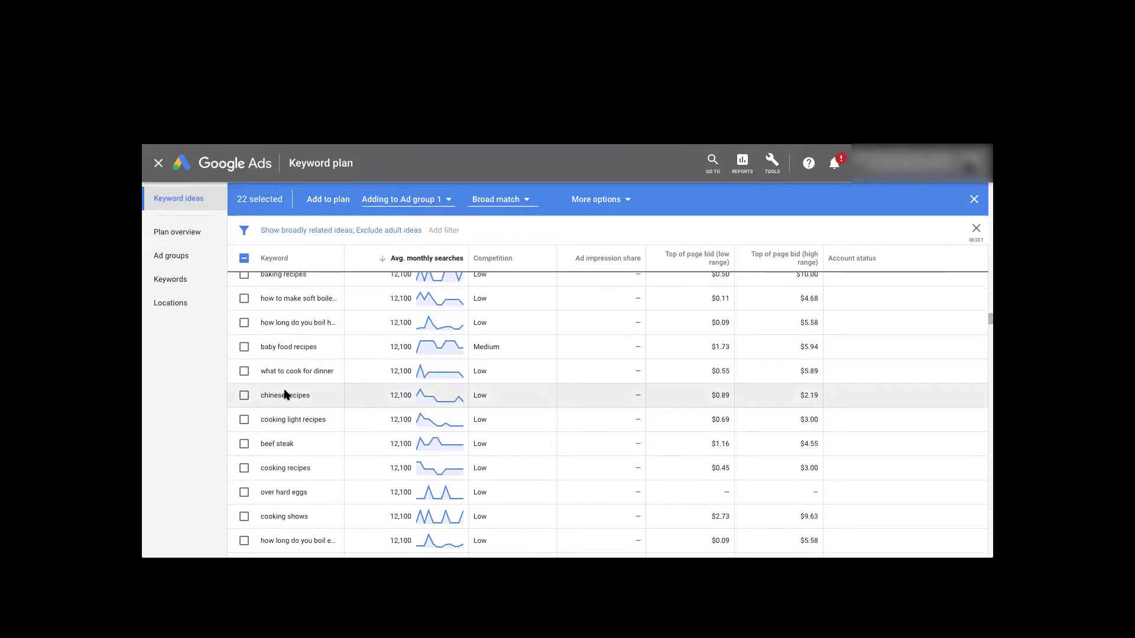
pyautogui.scroll(-2, 286, 393)
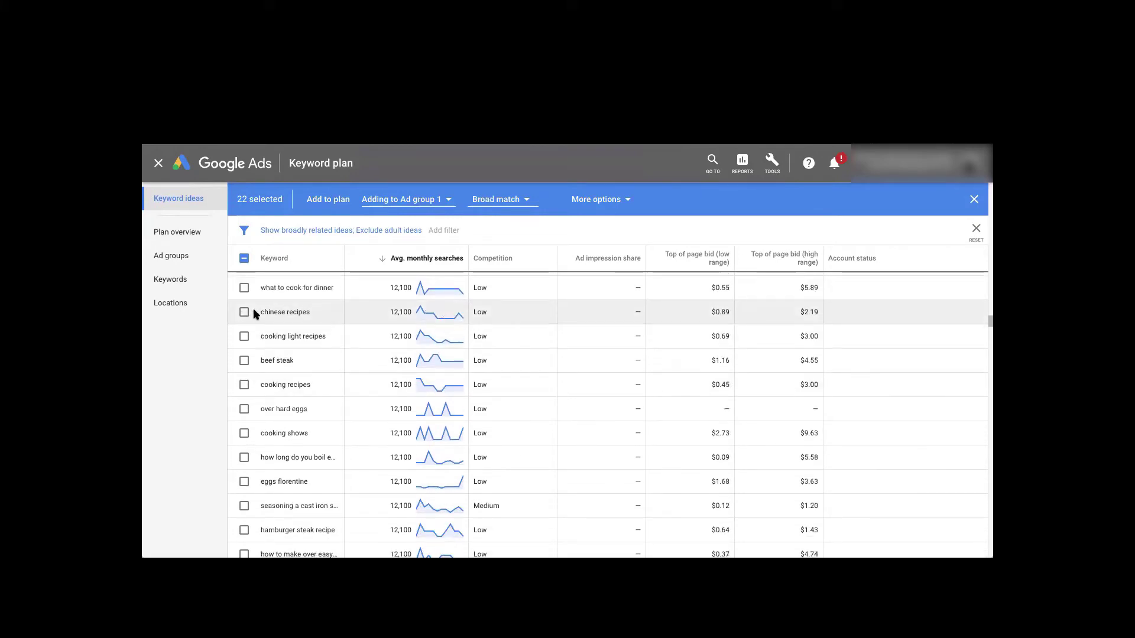
pyautogui.click(244, 312)
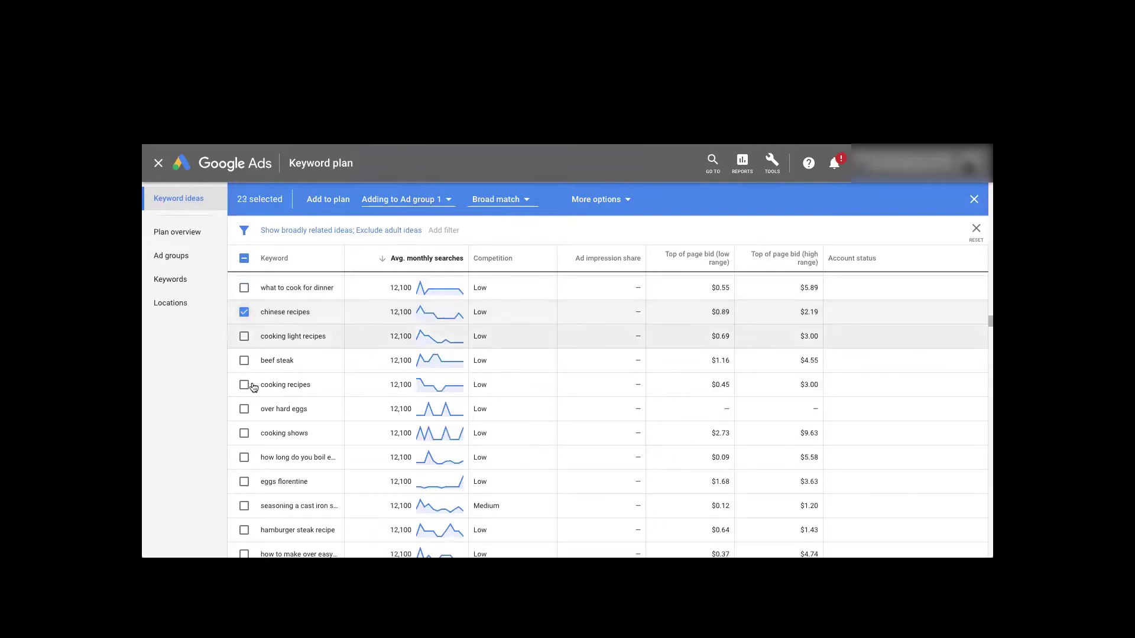
# Select the 12,100-search idea starting with "how long do you boil", plus "best way to cook steak" and "cooking steak on stove".
pyautogui.scroll(-4, 253, 393)
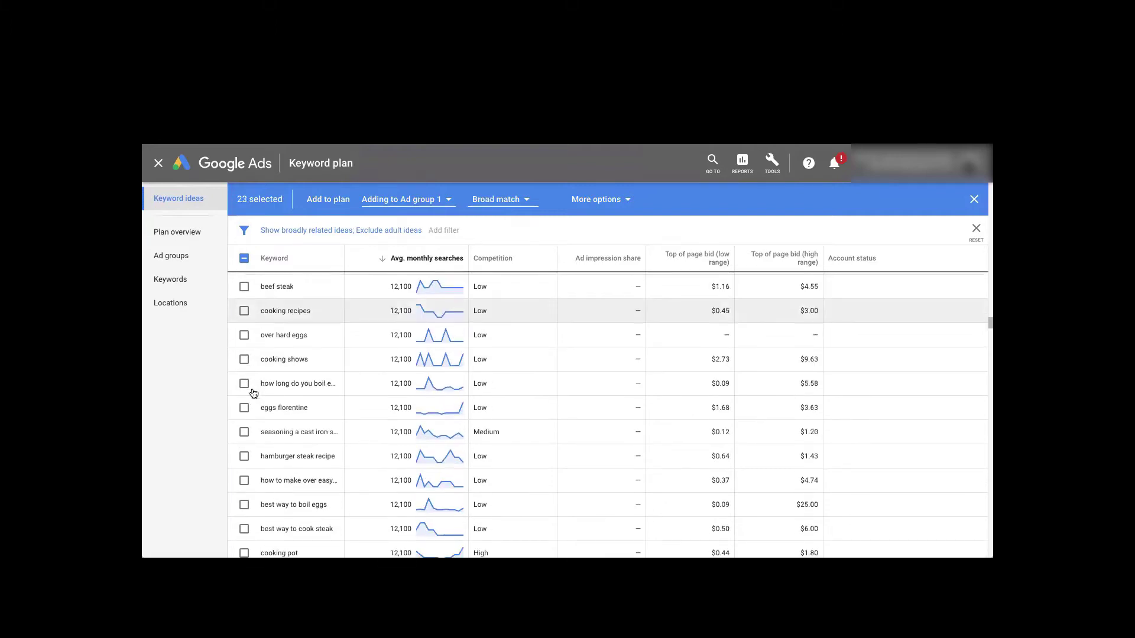
pyautogui.scroll(-1, 252, 395)
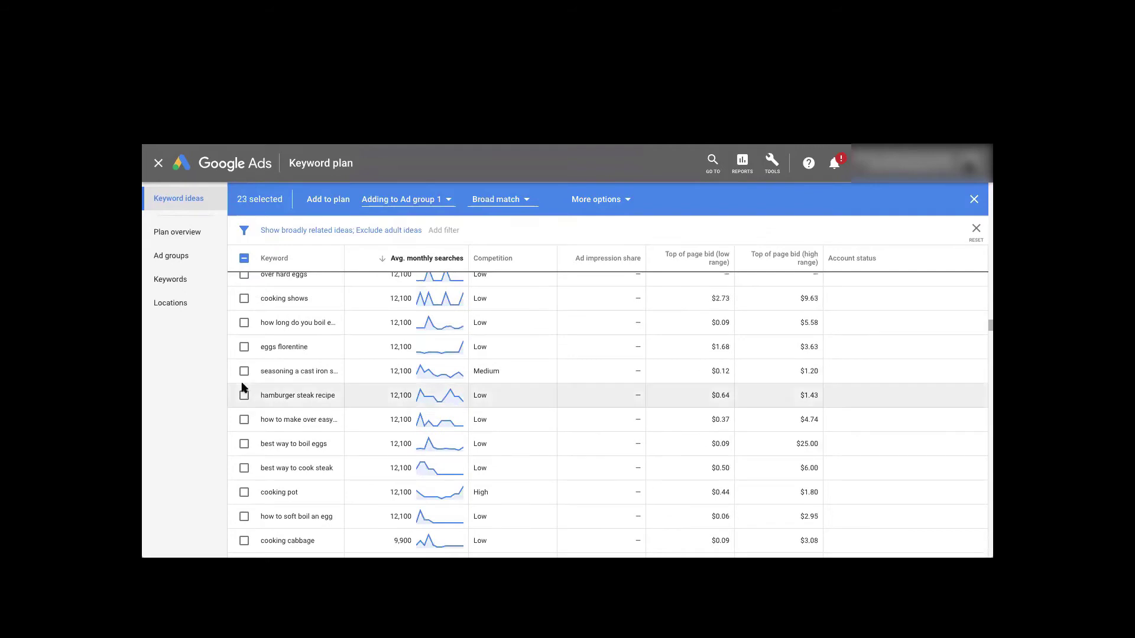
pyautogui.click(243, 324)
pyautogui.scroll(-2, 252, 366)
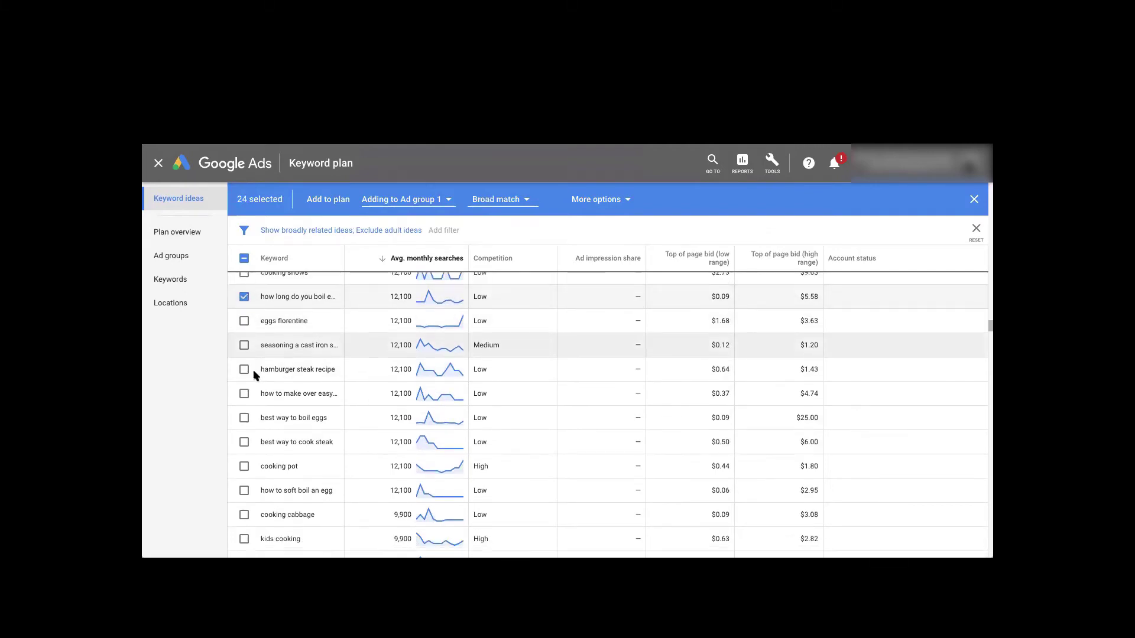
pyautogui.scroll(-3, 255, 376)
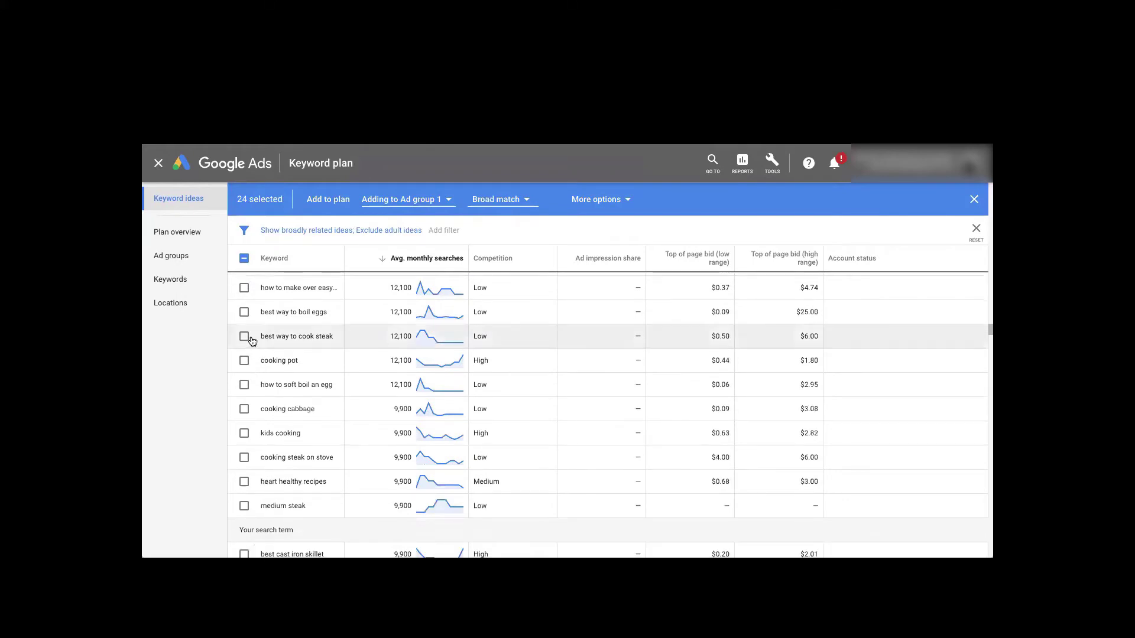
pyautogui.click(244, 338)
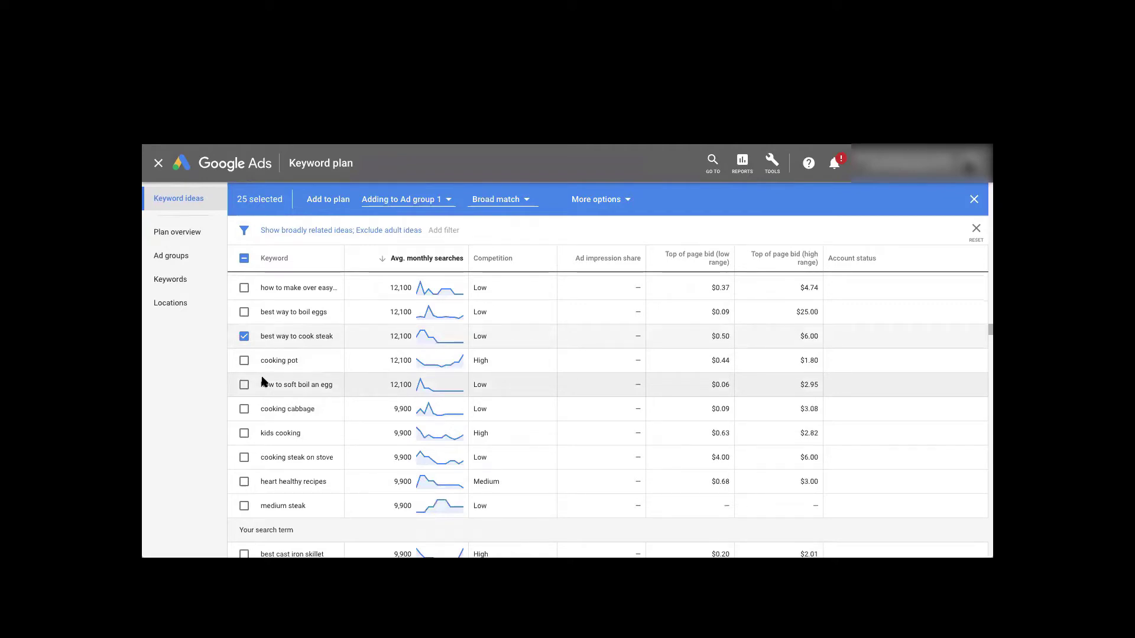
pyautogui.click(245, 458)
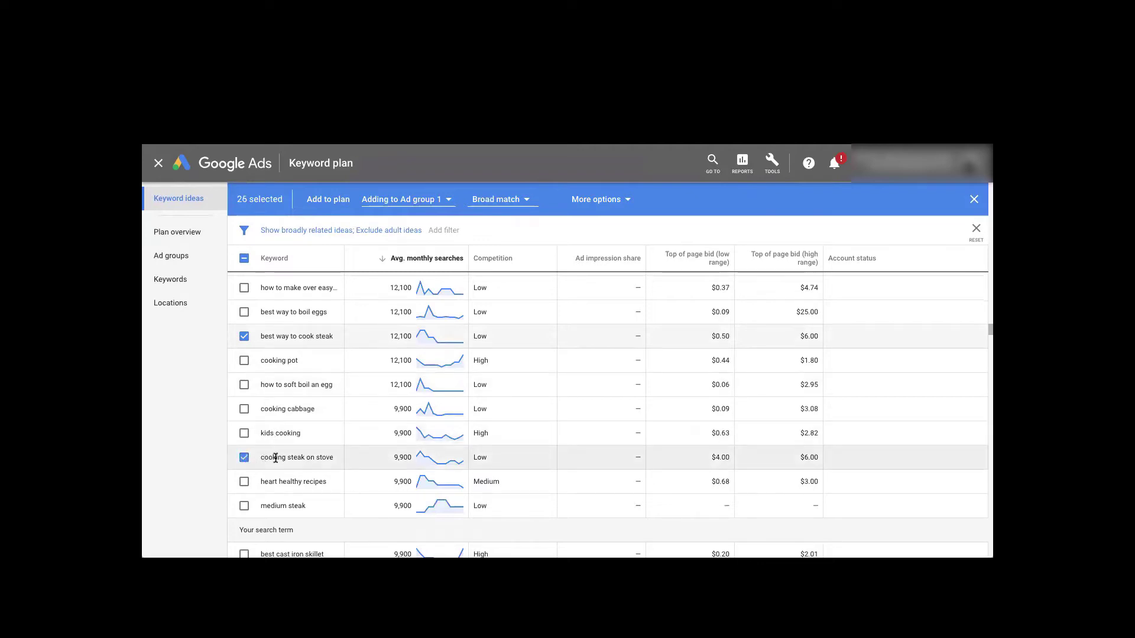
# Review the keyword ideas with 9,900 monthly searches and select "season cast iron pan".
pyautogui.scroll(-3, 276, 459)
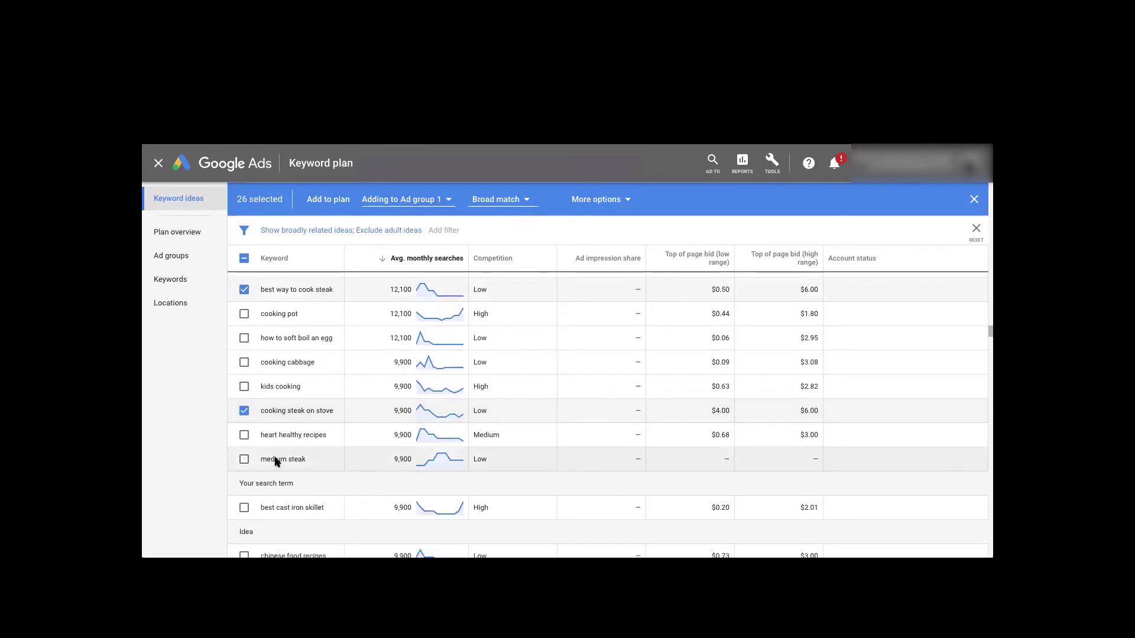
pyautogui.scroll(-5, 275, 461)
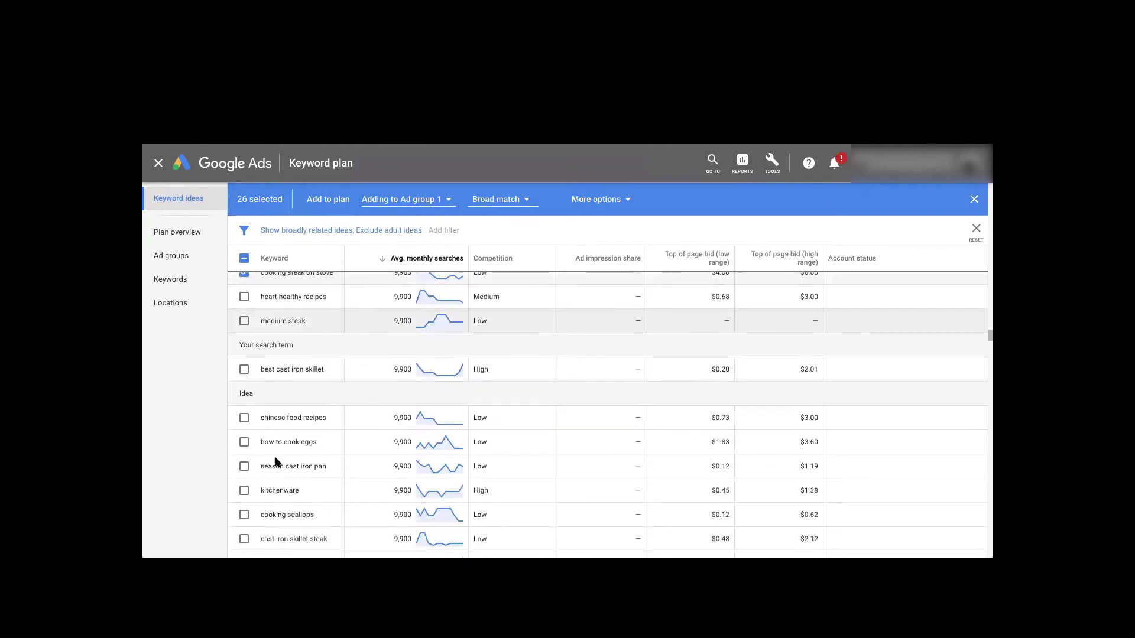
pyautogui.scroll(-2, 275, 462)
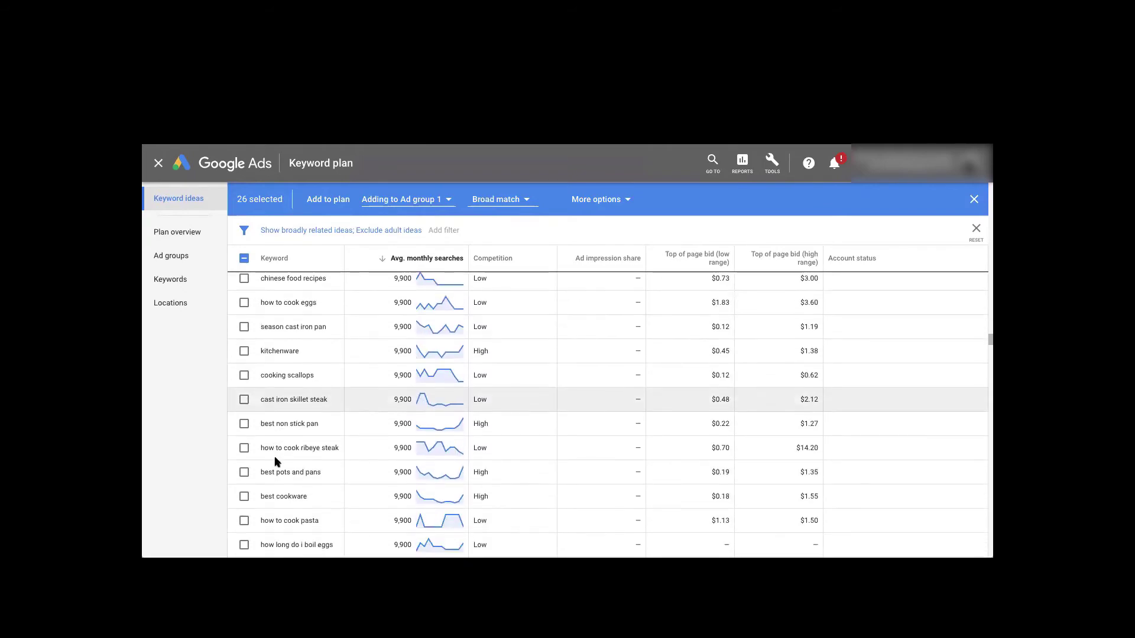
pyautogui.scroll(1, 243, 353)
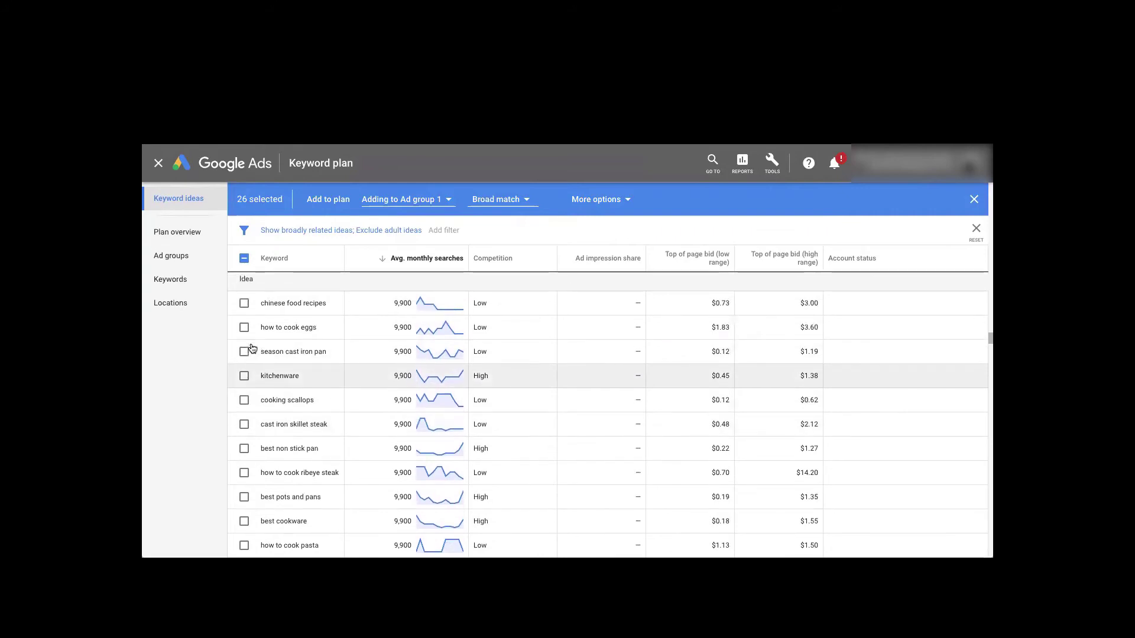
pyautogui.click(244, 352)
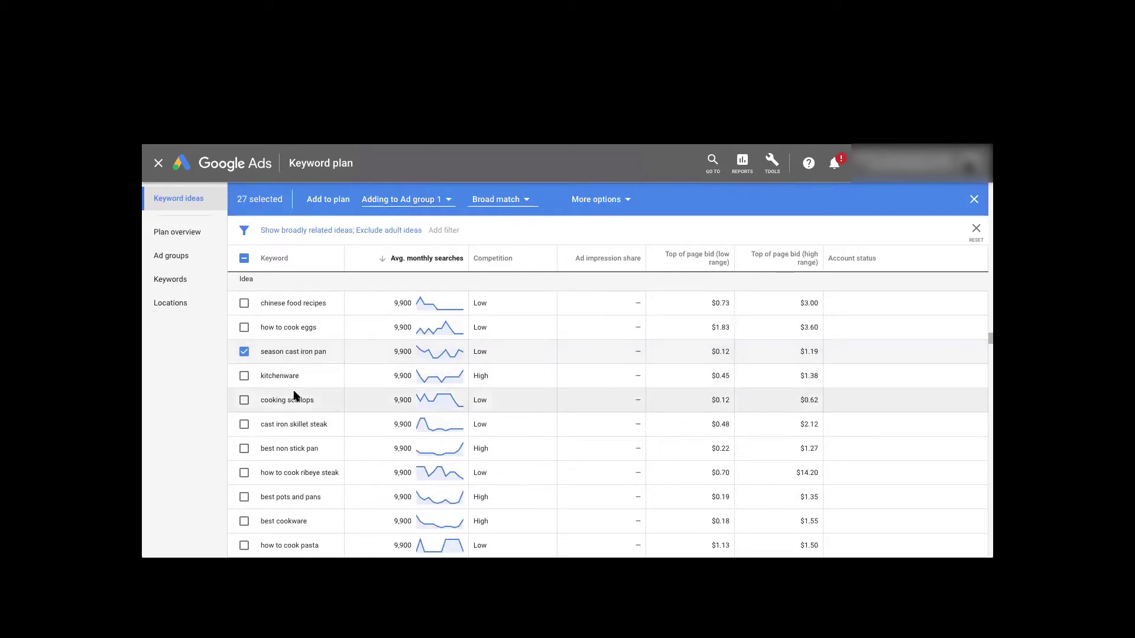
# Add "best non stick pan", "best pots and pans", "best cookware" and "how to cook pasta" to the selected keyword ideas.
pyautogui.scroll(-2, 296, 450)
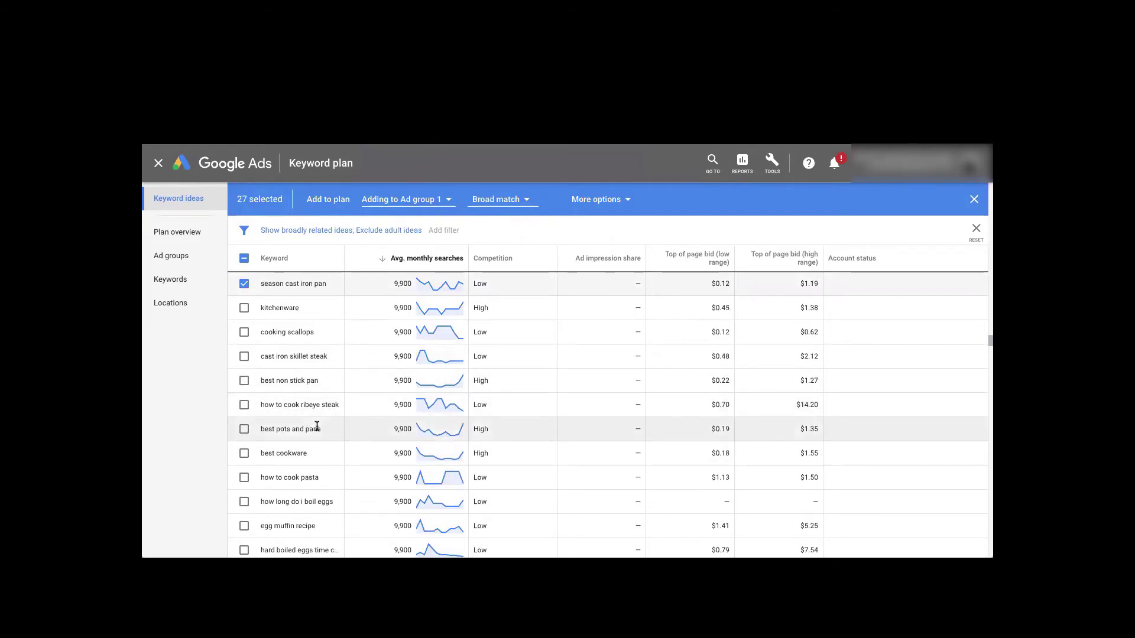
pyautogui.click(244, 381)
pyautogui.click(245, 429)
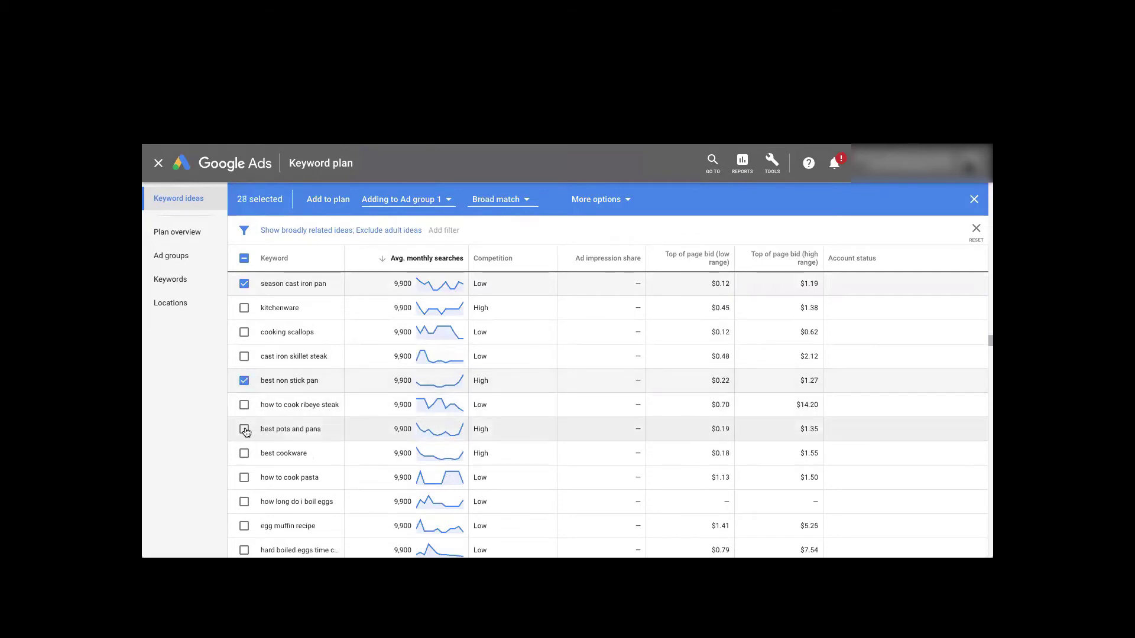
pyautogui.scroll(-1, 247, 461)
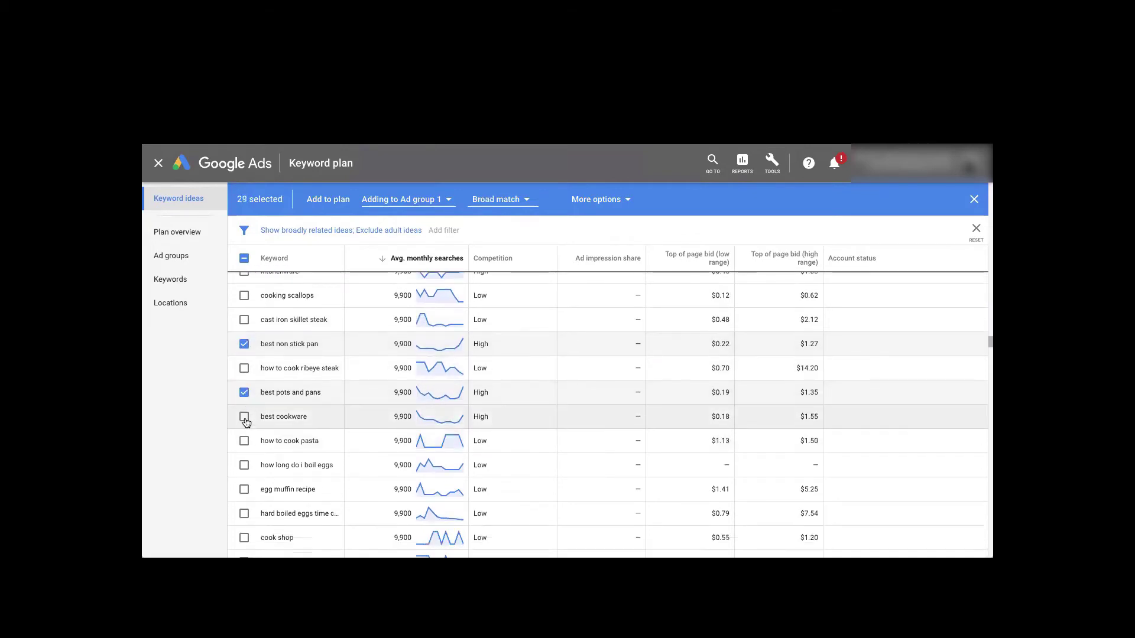
pyautogui.click(244, 417)
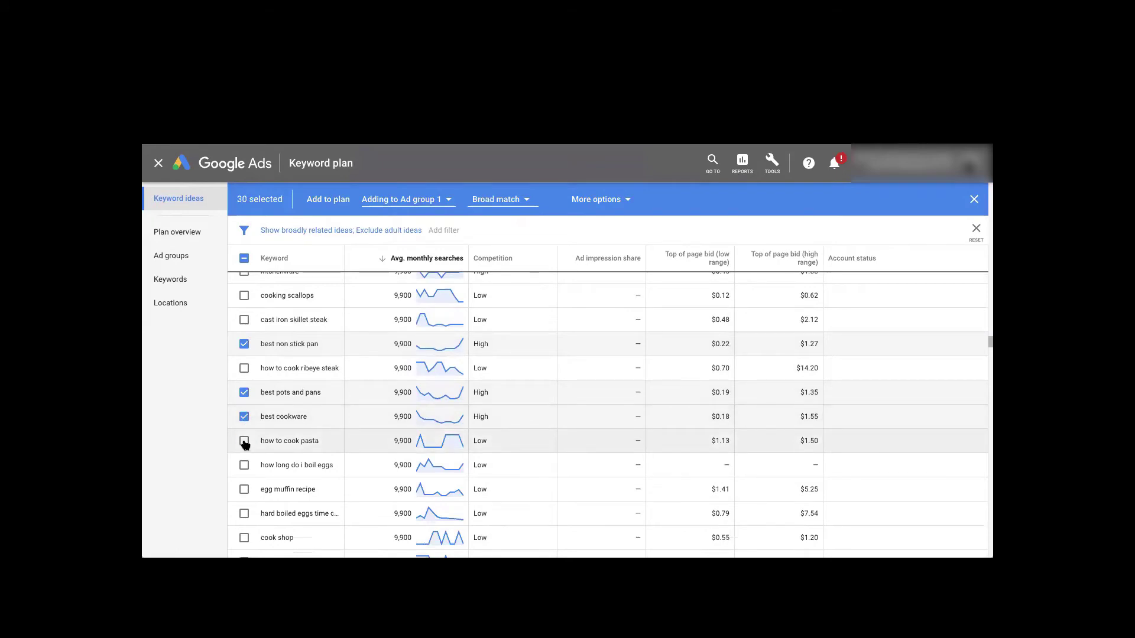
pyautogui.scroll(-2, 245, 444)
pyautogui.click(244, 379)
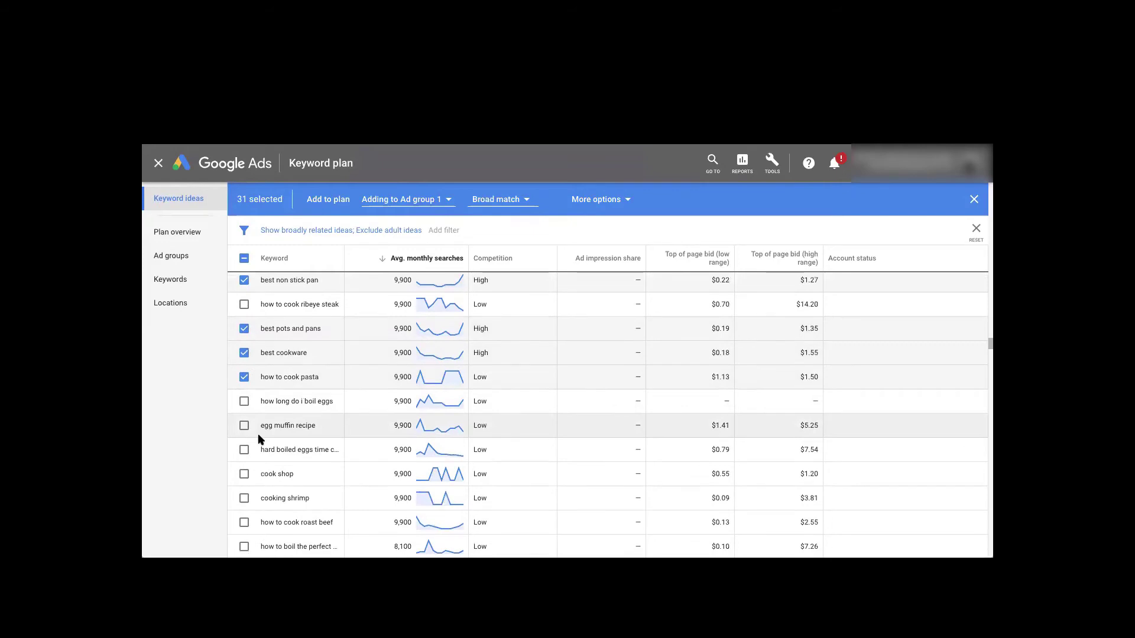
# Select "egg muffin recipe", "how to cook roast beef" and the 8,100-search idea starting with "how to boil the perfect".
pyautogui.scroll(-4, 257, 439)
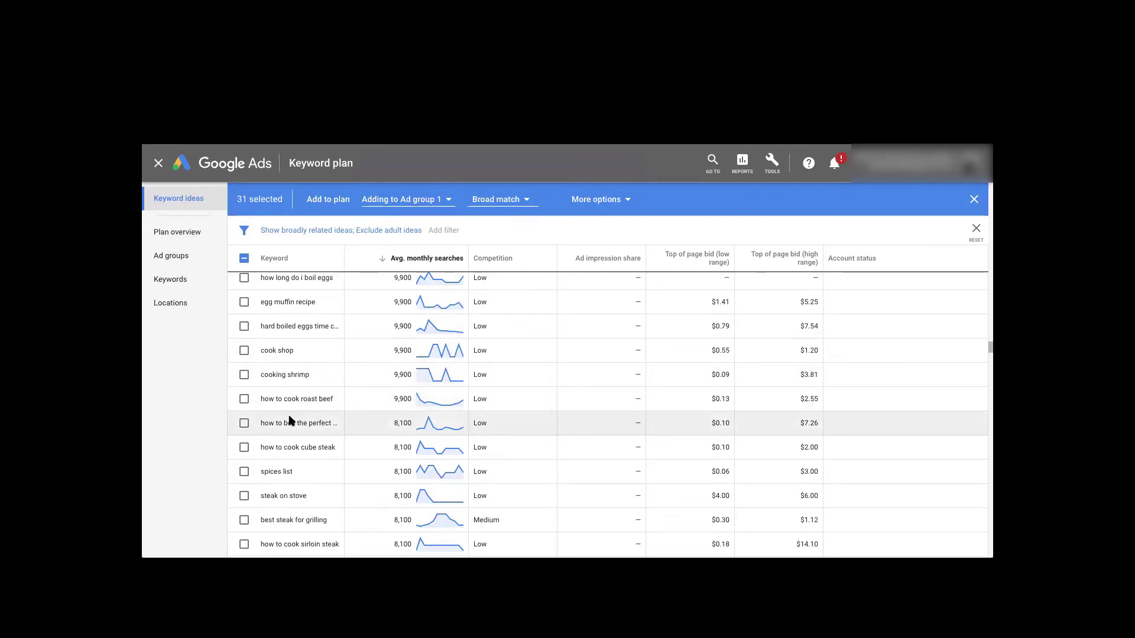
pyautogui.scroll(1, 255, 342)
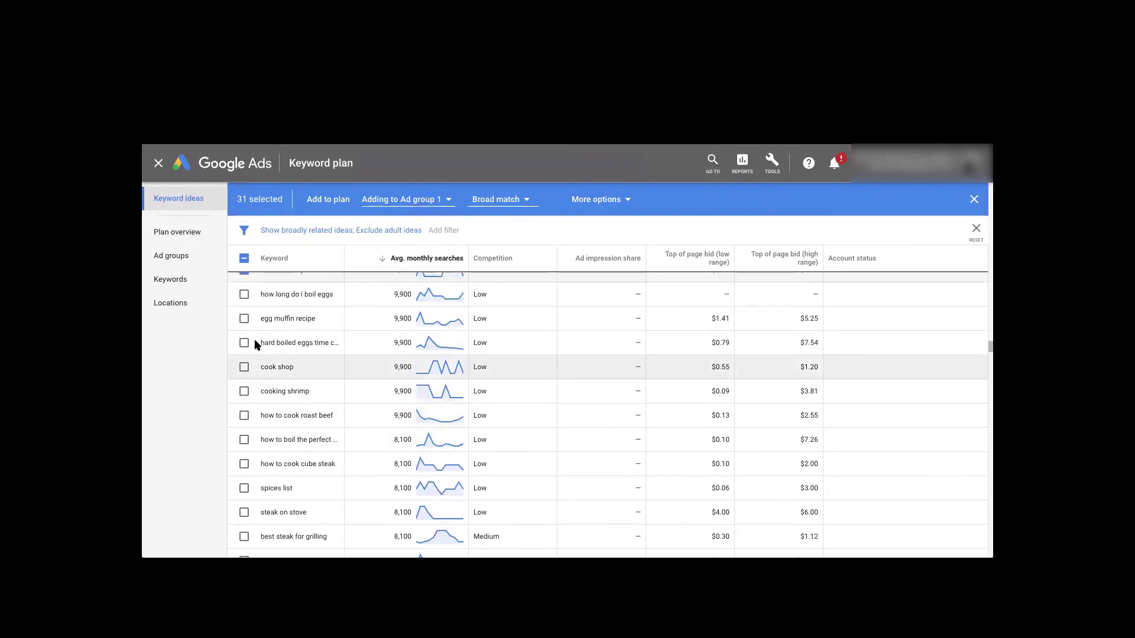
pyautogui.click(244, 328)
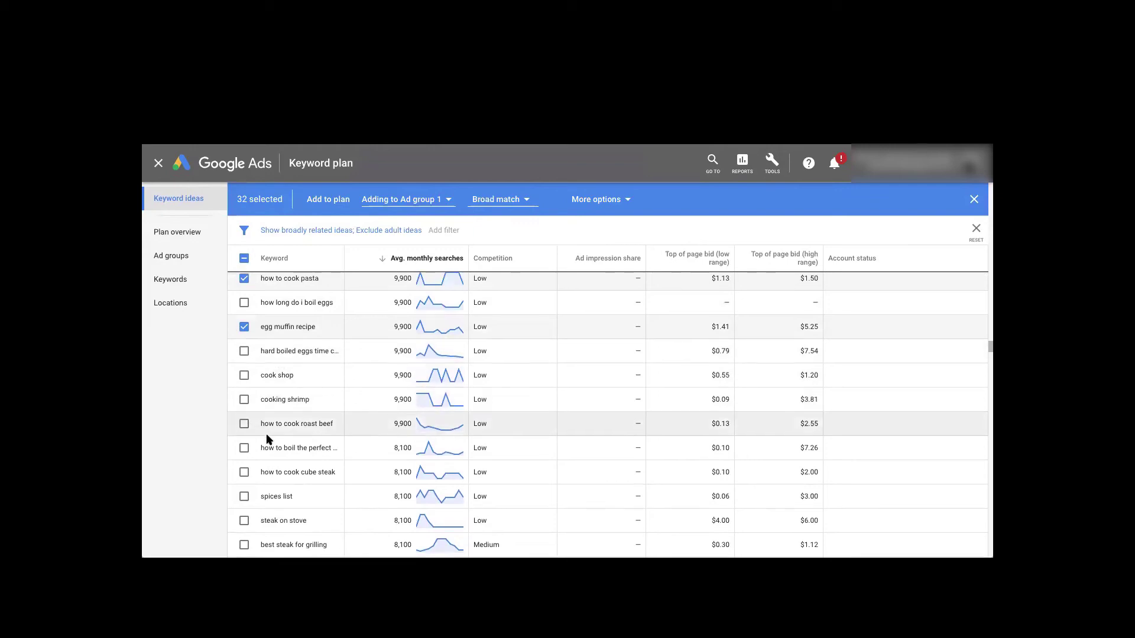
pyautogui.scroll(-2, 263, 426)
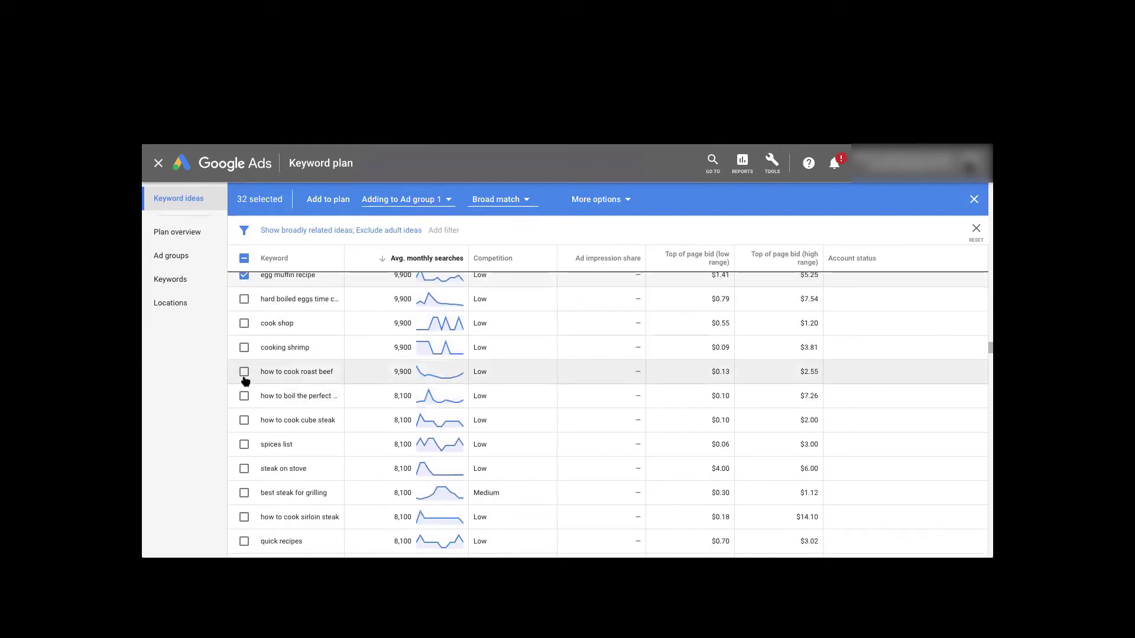
pyautogui.click(245, 373)
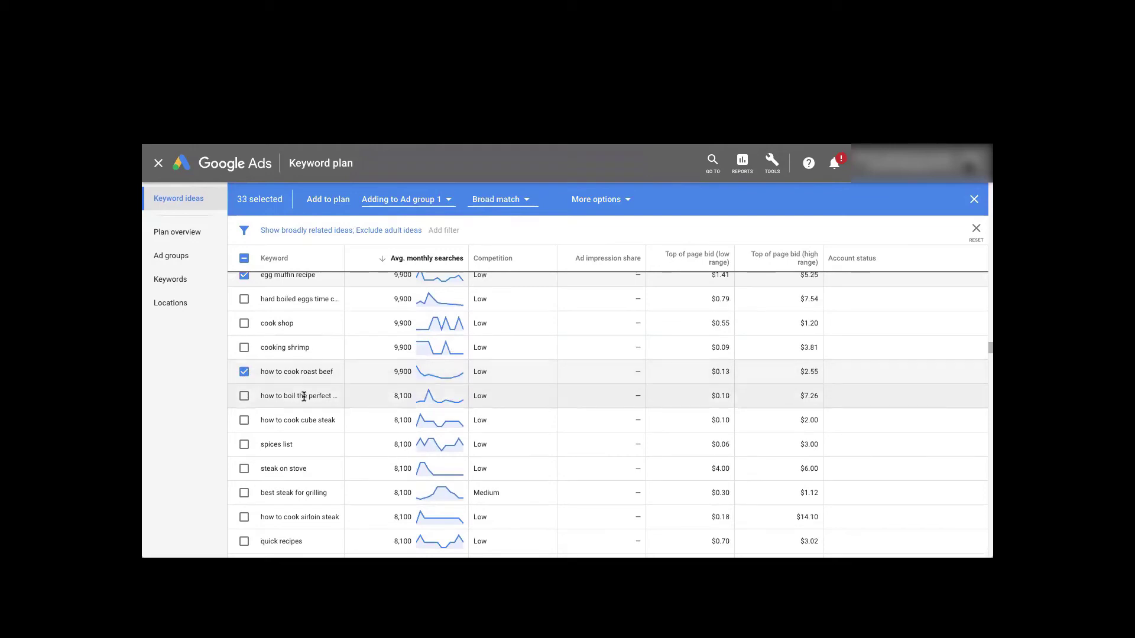
pyautogui.click(244, 396)
# Select the steak ideas "how to cook cube steak", "steak on stove" and "how to cook sirloin steak".
pyautogui.scroll(-2, 306, 453)
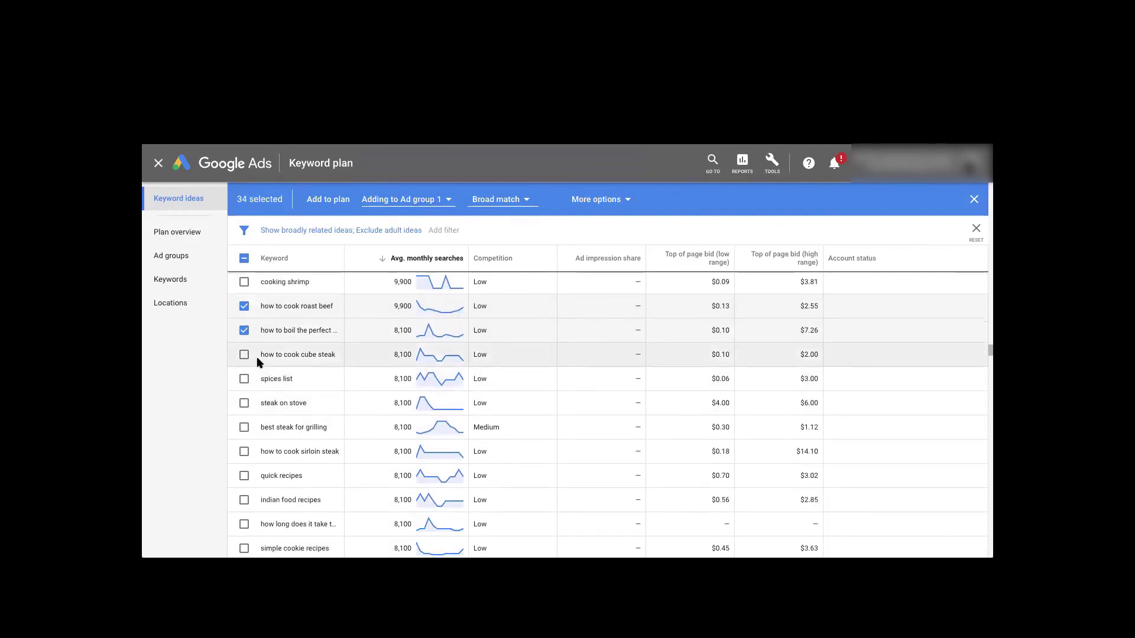
pyautogui.click(244, 356)
pyautogui.scroll(-2, 260, 396)
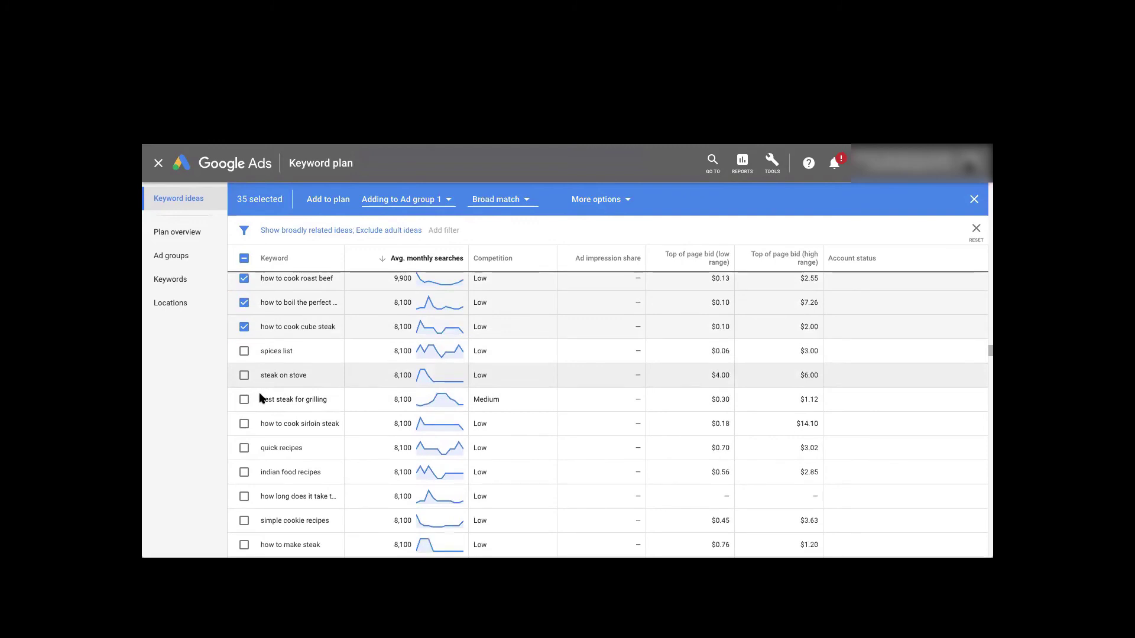
pyautogui.click(244, 338)
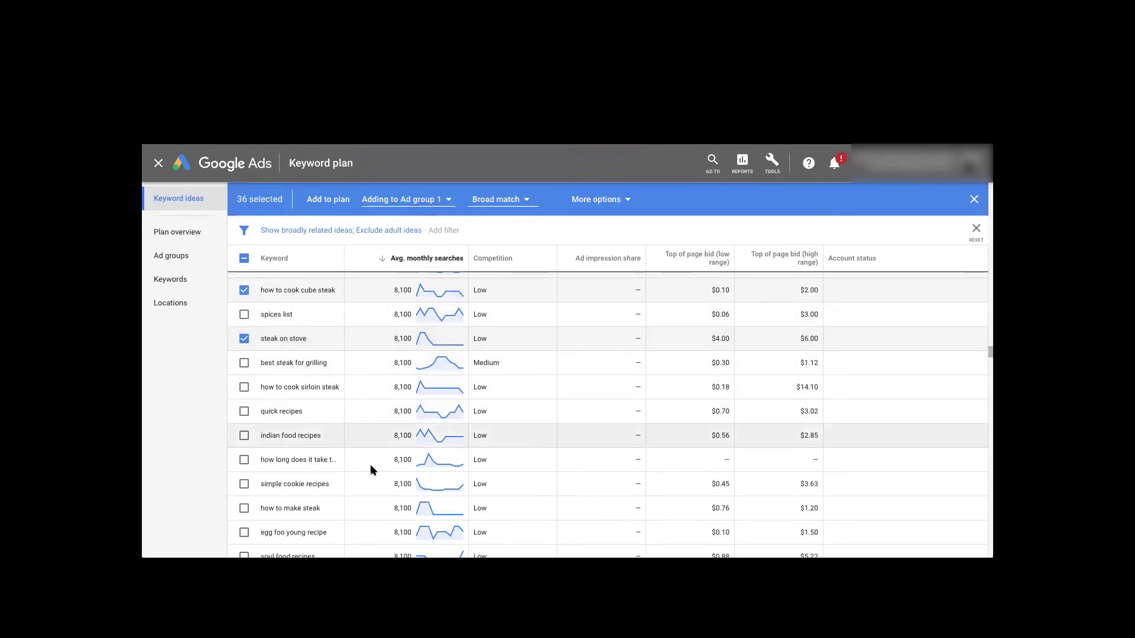
pyautogui.click(244, 387)
# Add "indian food recipes", "simple cookie recipes" and "how to make steak" to the selected keyword ideas.
pyautogui.scroll(-1, 261, 446)
pyautogui.scroll(-2, 261, 451)
pyautogui.click(244, 361)
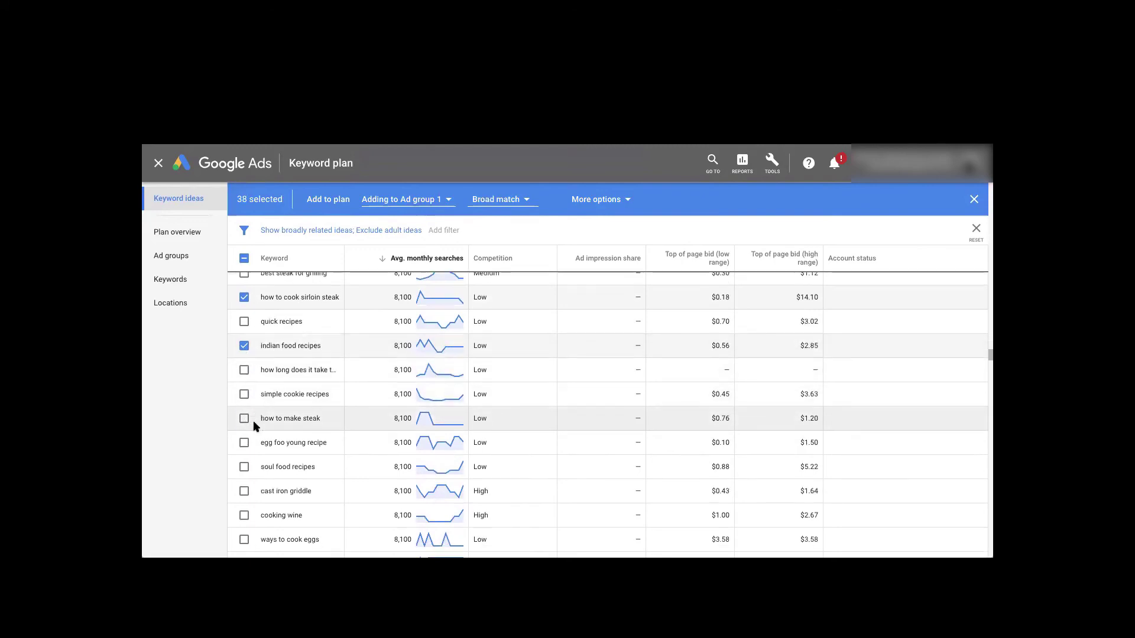
pyautogui.scroll(-1, 255, 427)
pyautogui.scroll(-1, 255, 423)
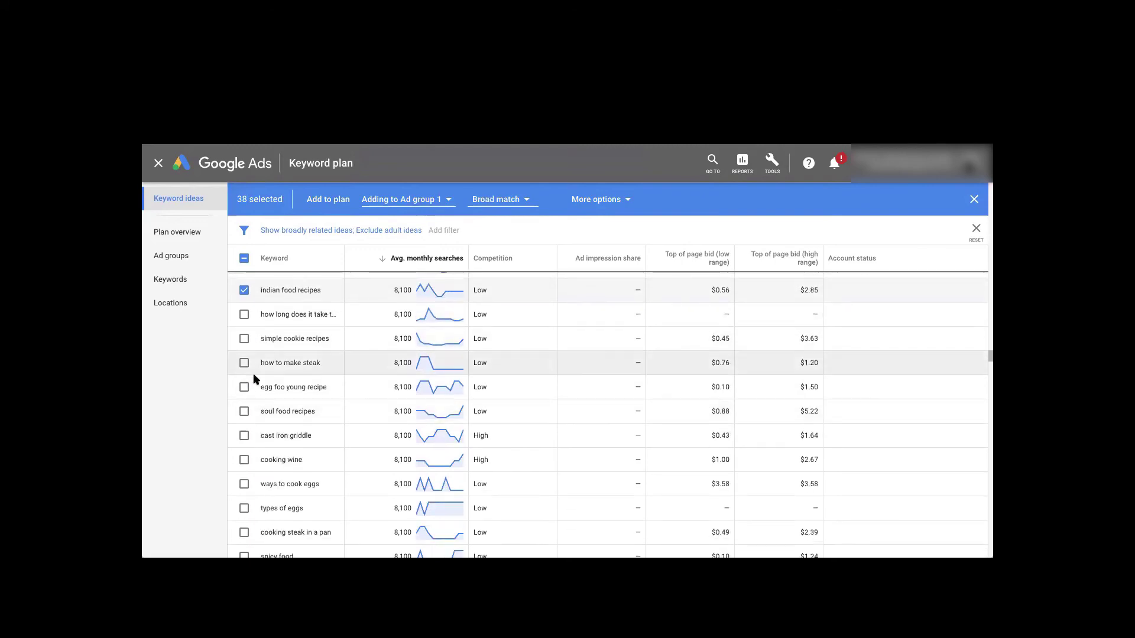
pyautogui.click(244, 340)
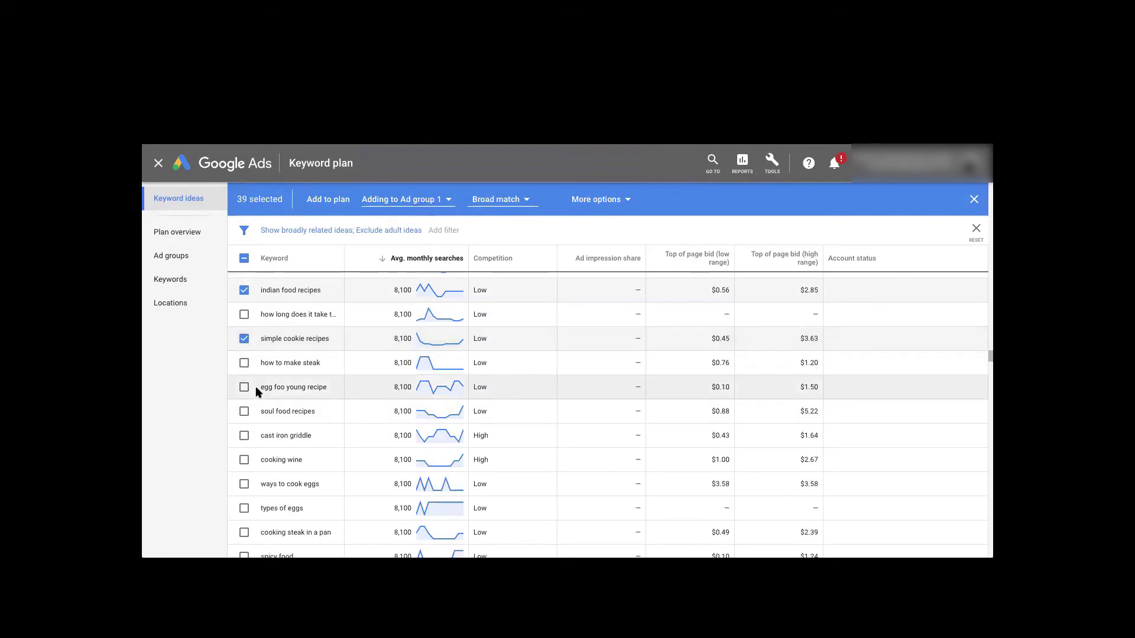
pyautogui.click(244, 363)
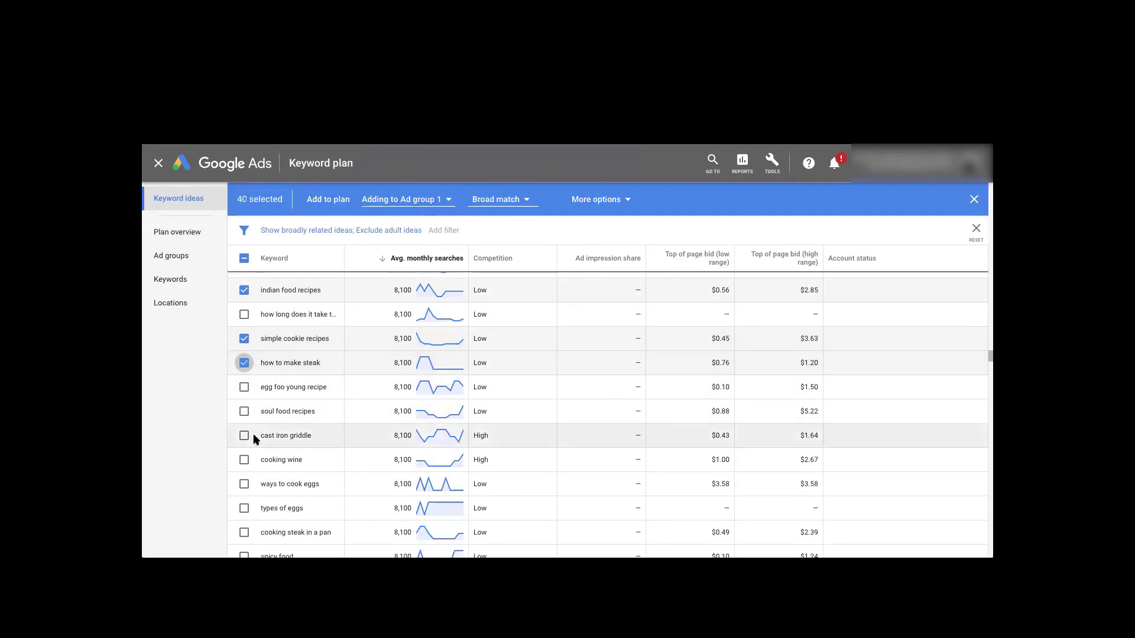
# Select "soul food recipes" and "ways to cook eggs" among the ideas with 8,100 monthly searches.
pyautogui.scroll(-1, 254, 437)
pyautogui.scroll(-1, 255, 440)
pyautogui.click(245, 363)
pyautogui.scroll(-2, 257, 446)
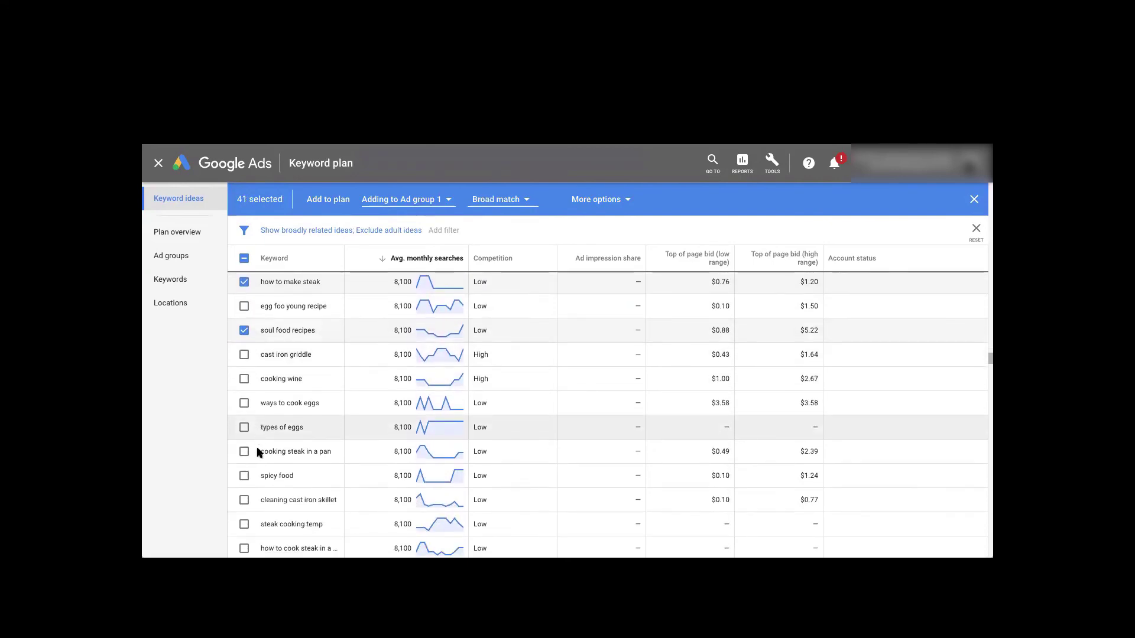
pyautogui.click(244, 384)
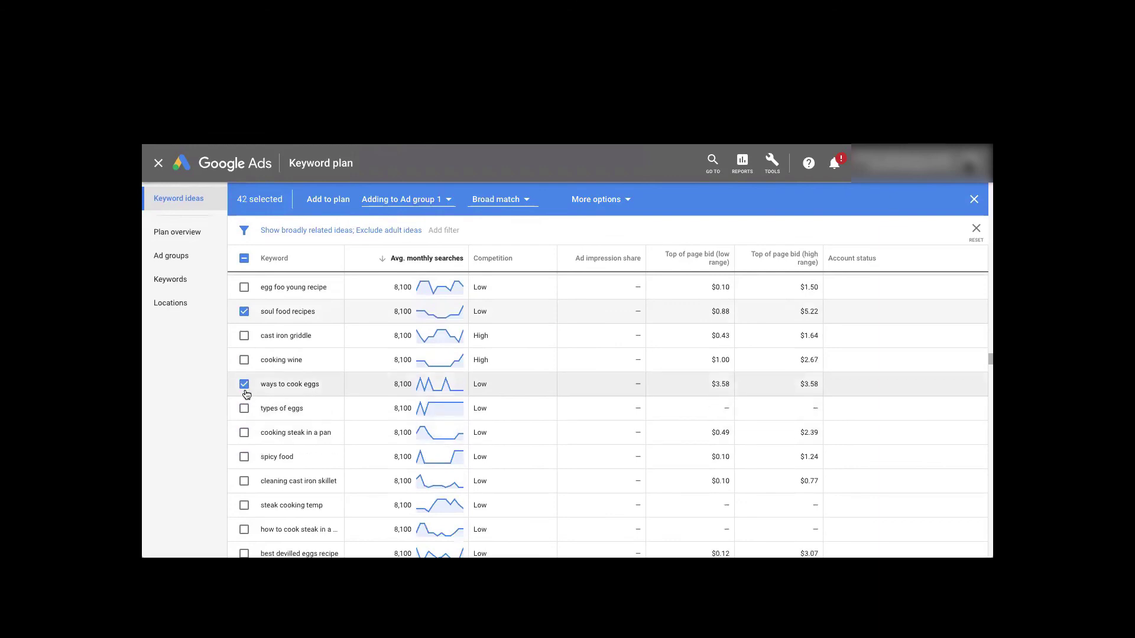
# Add "types of eggs" and "cleaning cast iron skillet" to the selected keyword ideas.
pyautogui.scroll(-1, 260, 427)
pyautogui.scroll(-3, 260, 427)
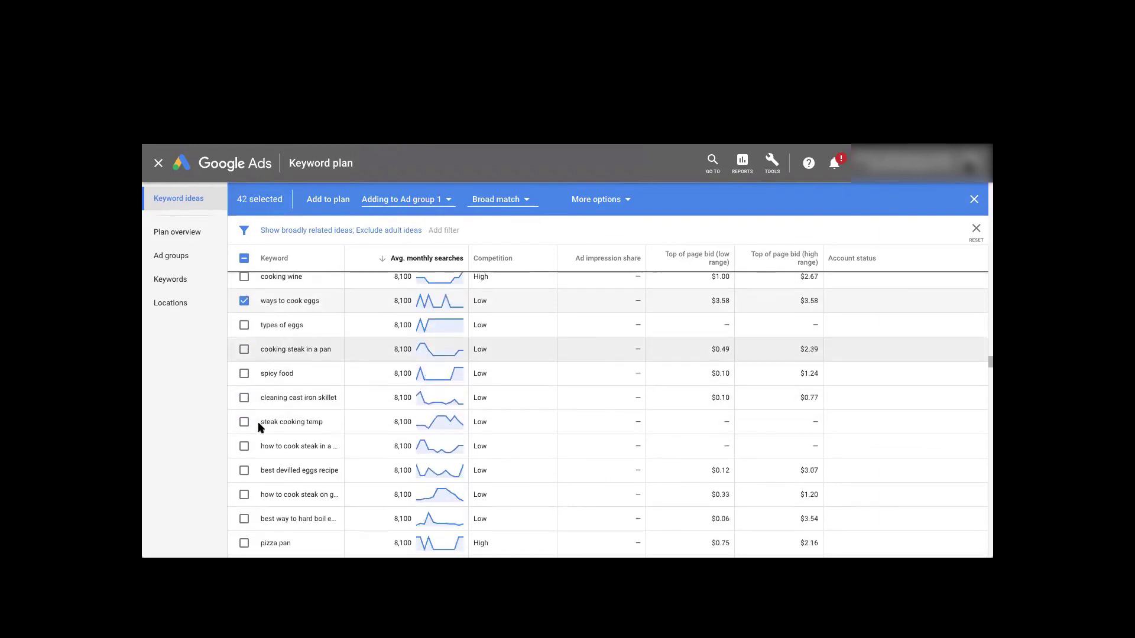
pyautogui.click(244, 326)
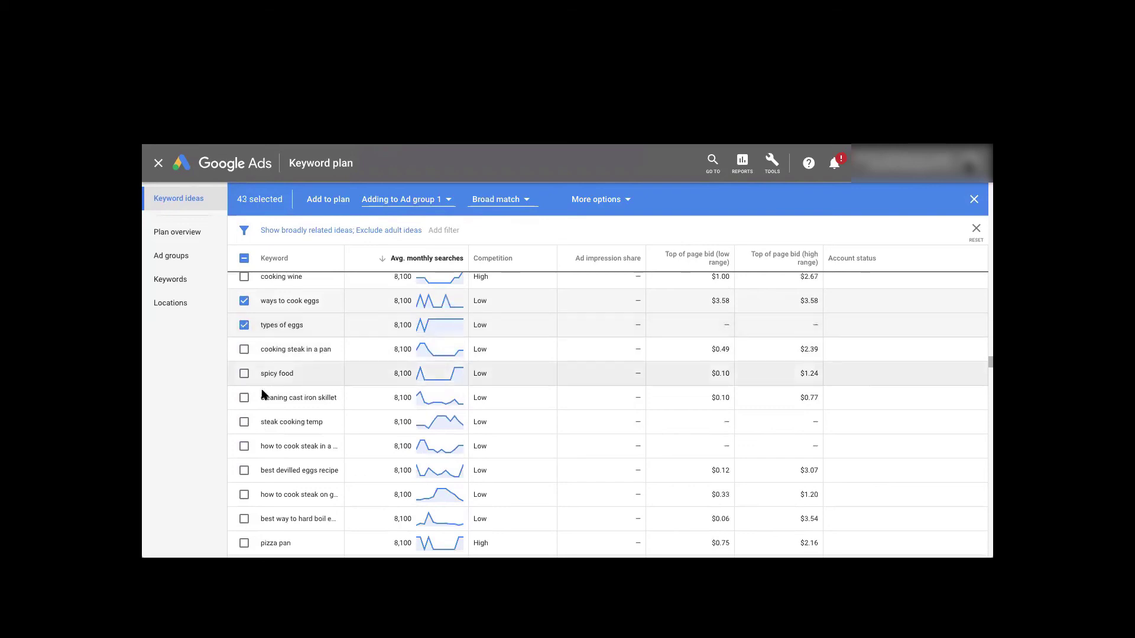
pyautogui.click(244, 399)
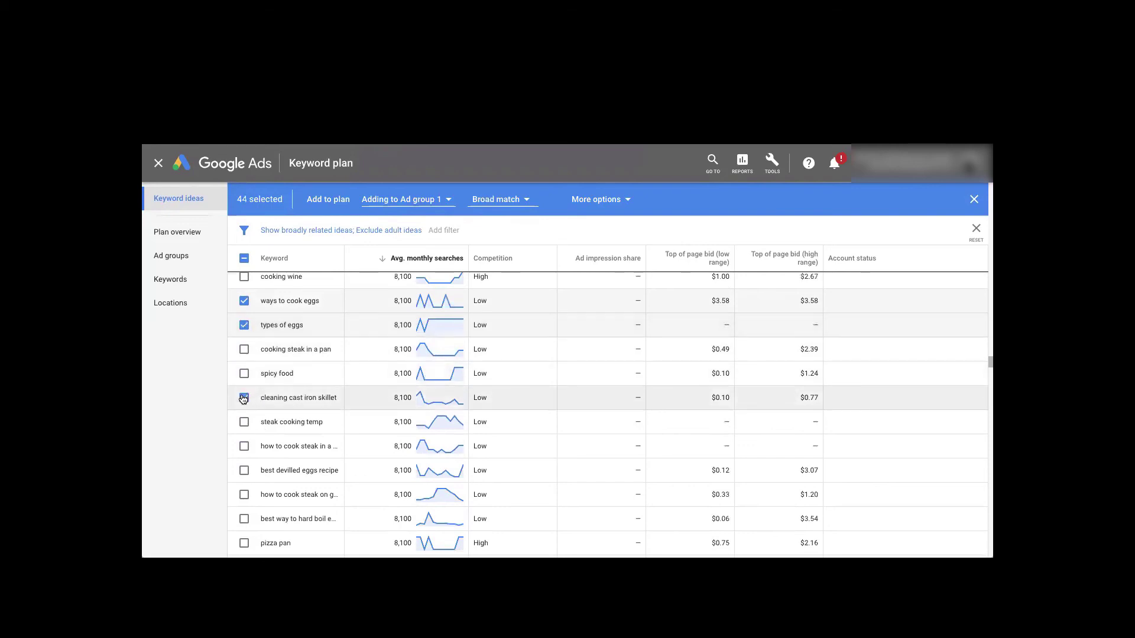
pyautogui.scroll(-3, 243, 399)
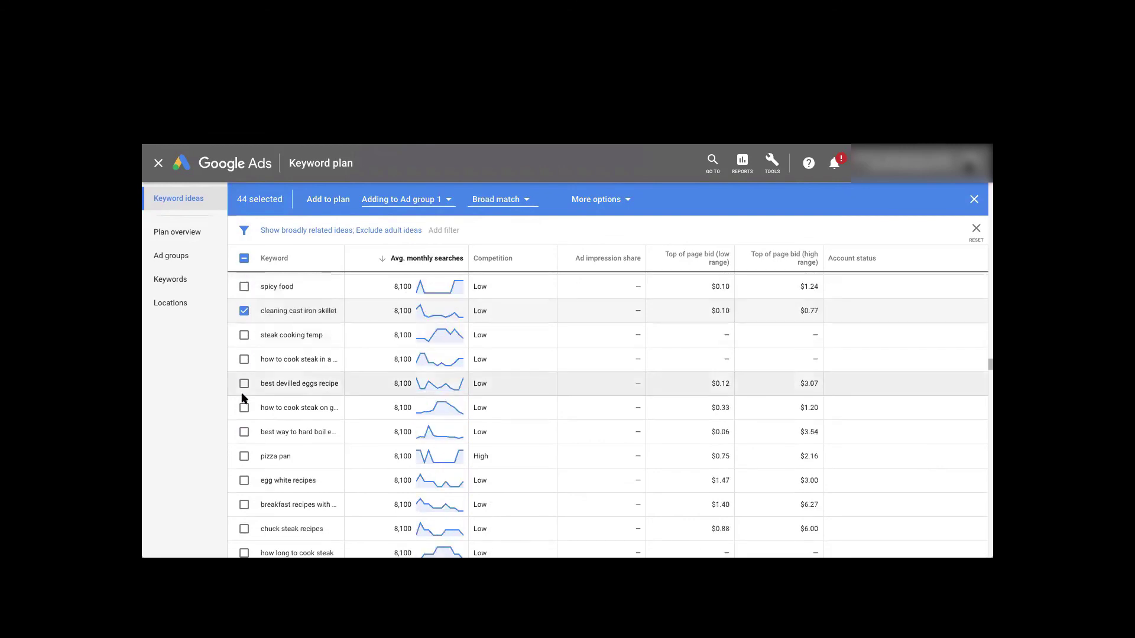